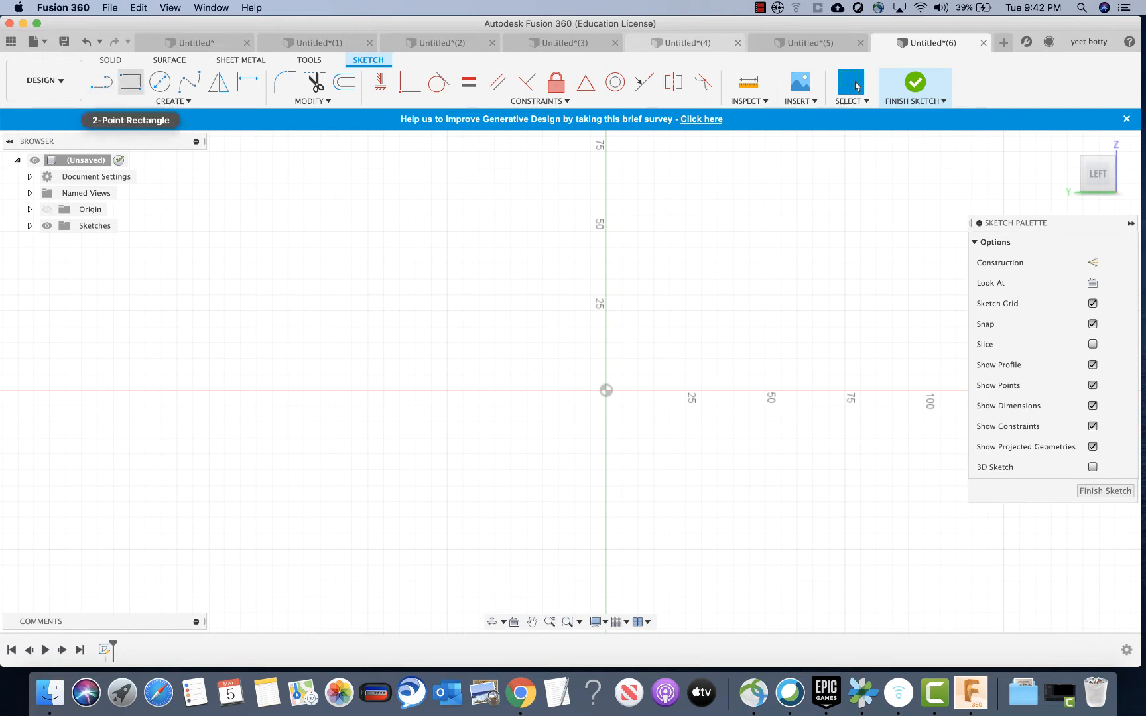
Sketch a two-point rectangle about 45 by 30 mm above the horizontal axis, to the side of the origin.
click(174, 101)
mouse_move(120, 130)
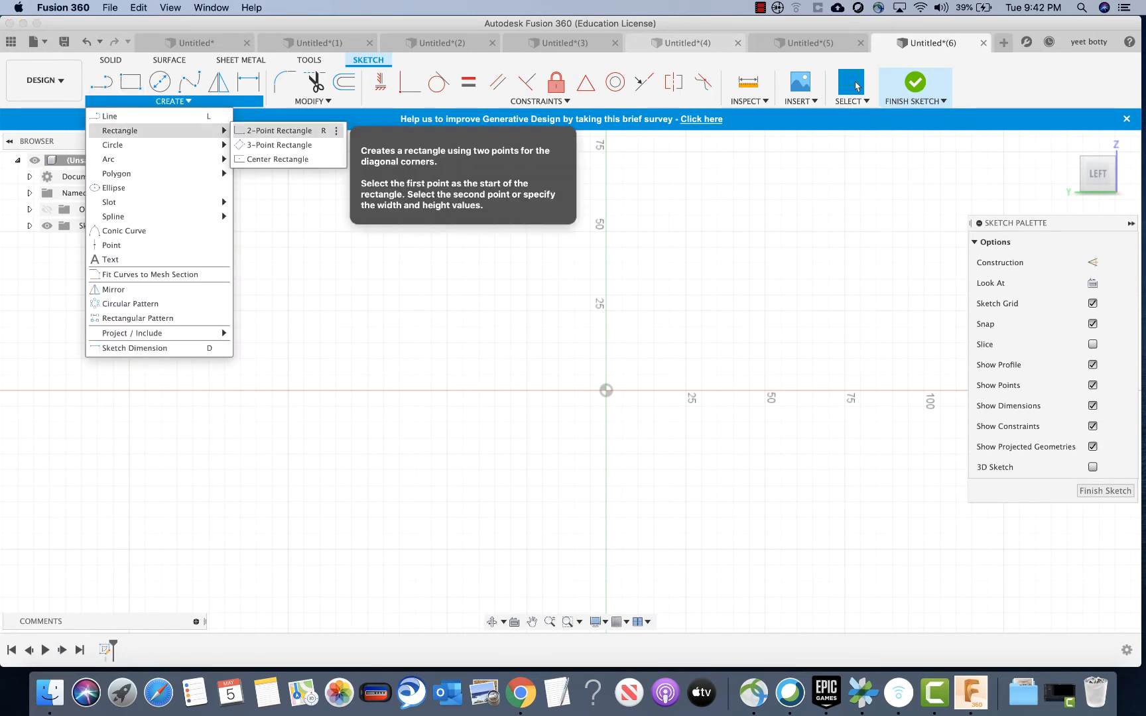
click(275, 131)
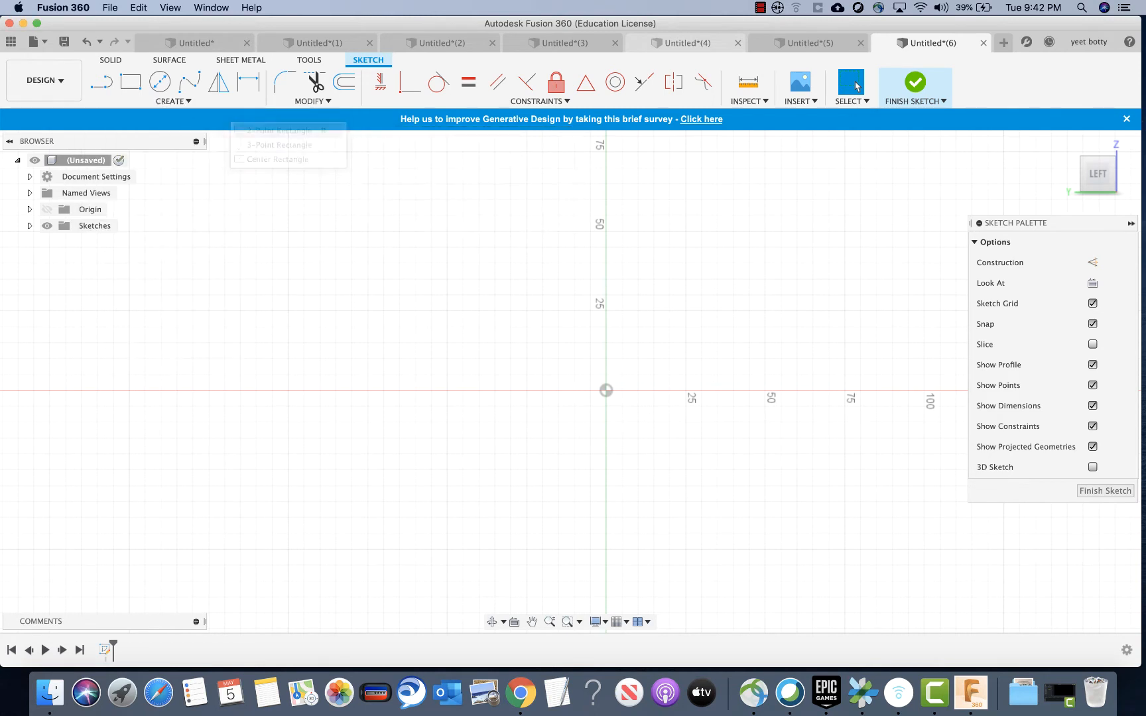
click(415, 247)
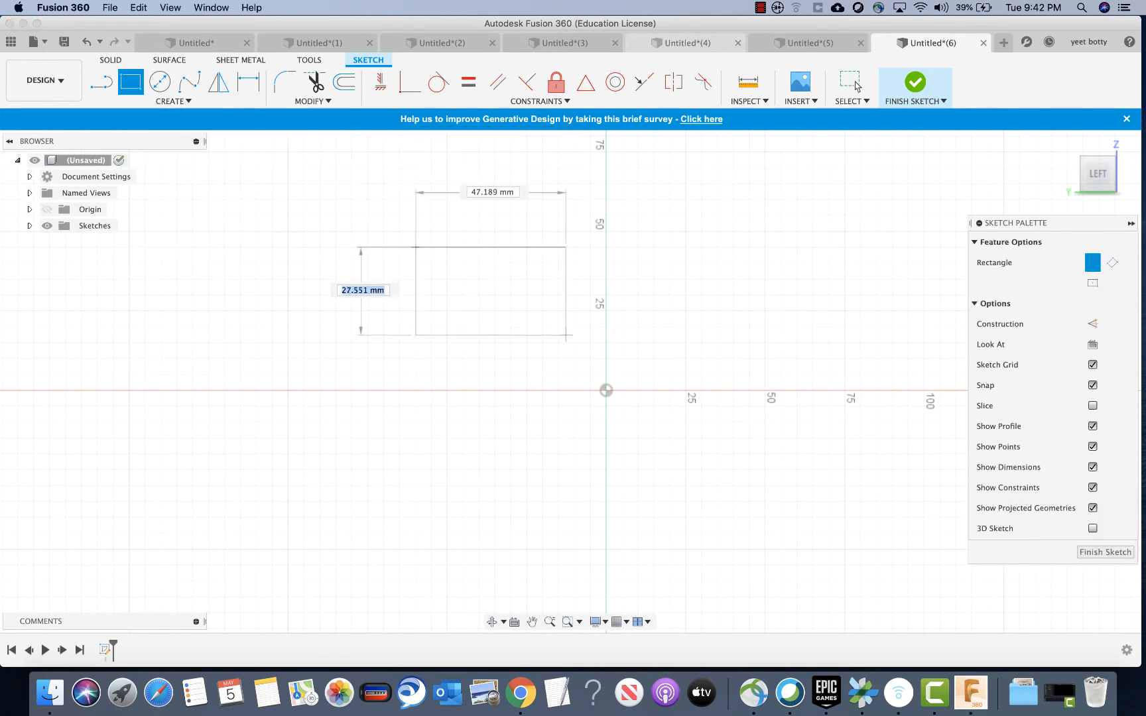
click(559, 342)
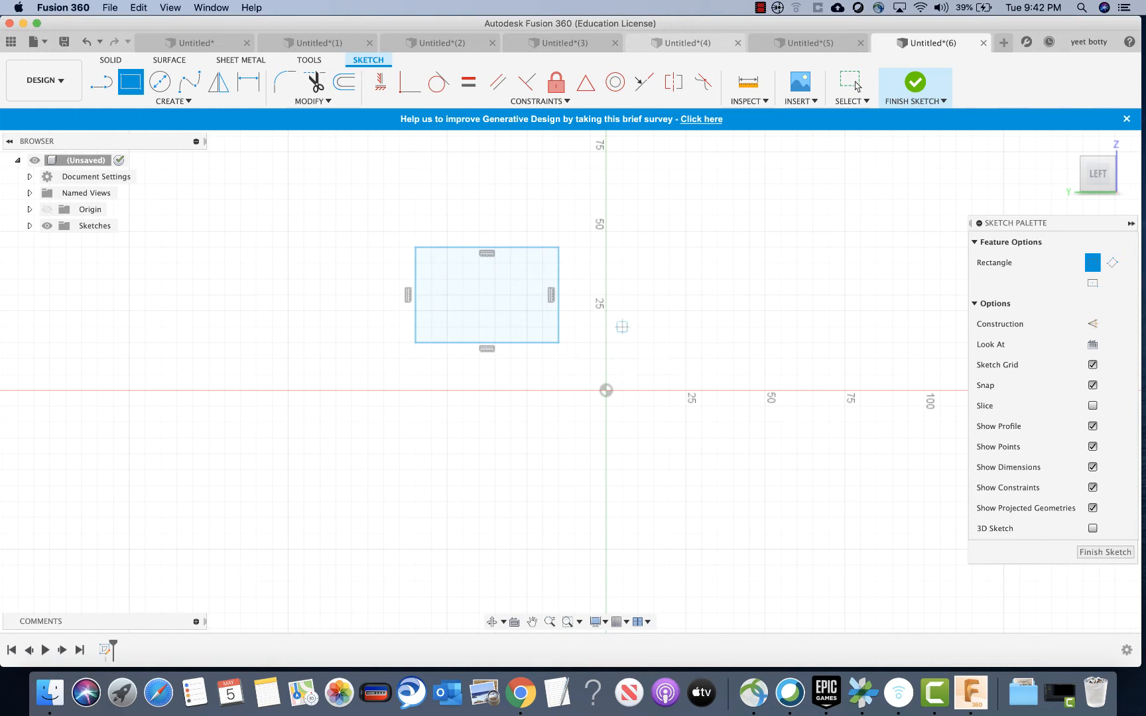
Sketch a three-point rectangle about 50 mm long and 15 mm high below the first rectangle, under the horizontal axis.
click(174, 101)
mouse_move(199, 144)
mouse_move(159, 130)
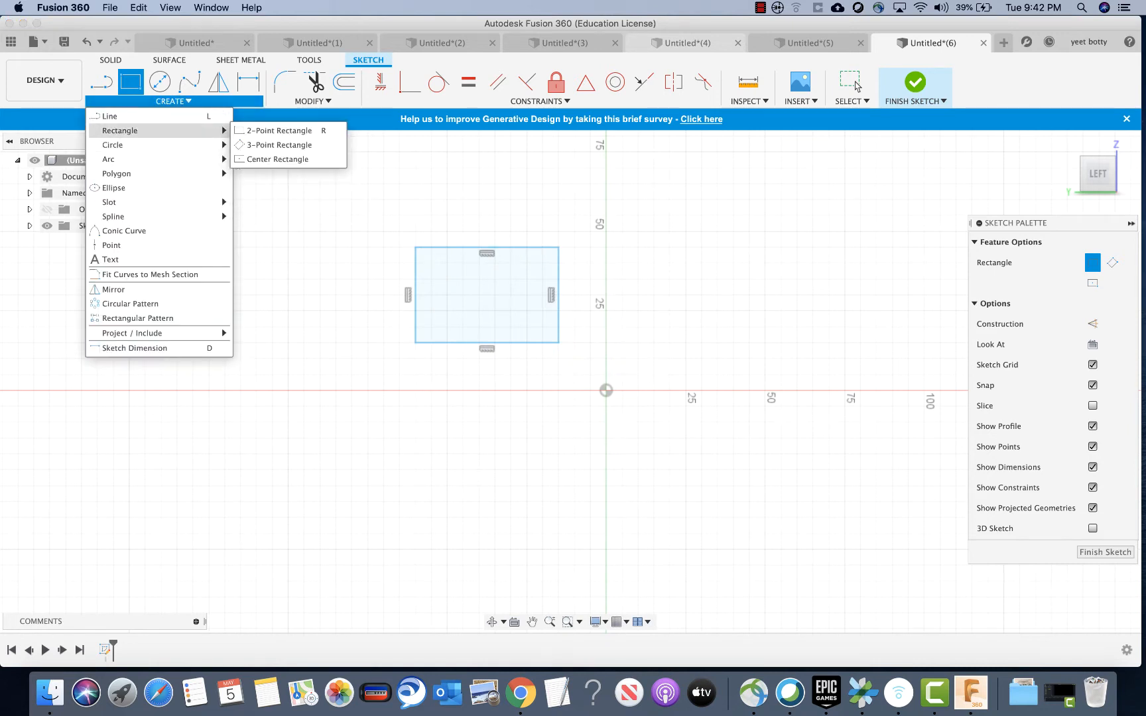
click(279, 145)
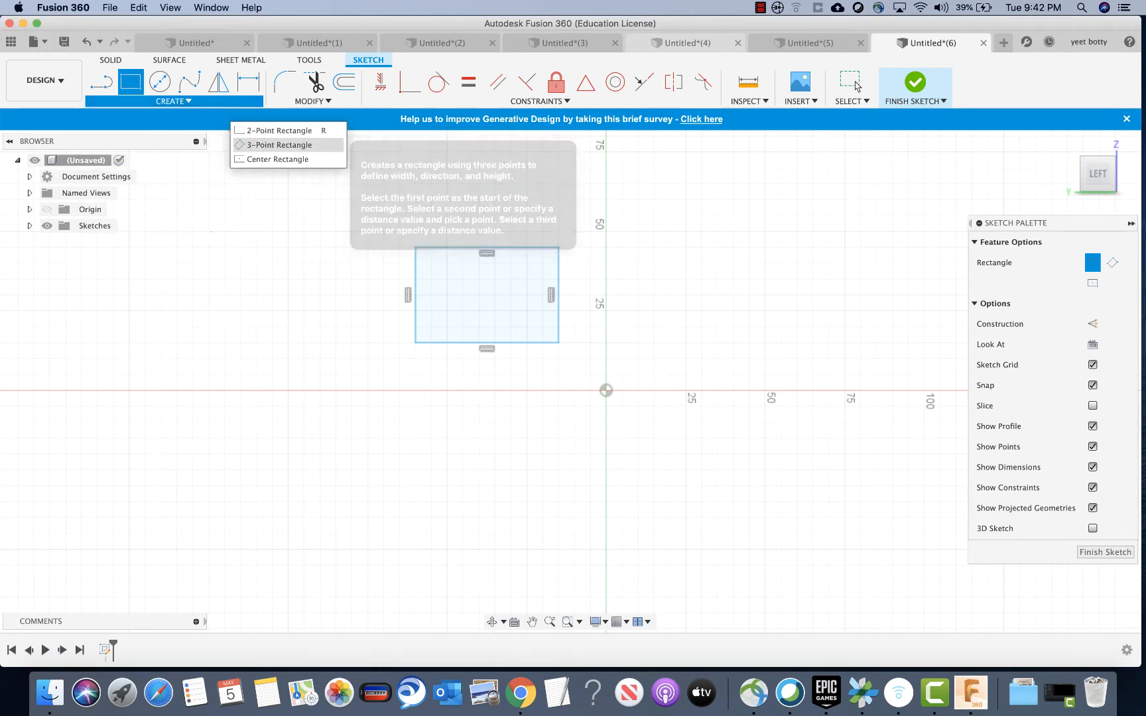
click(383, 405)
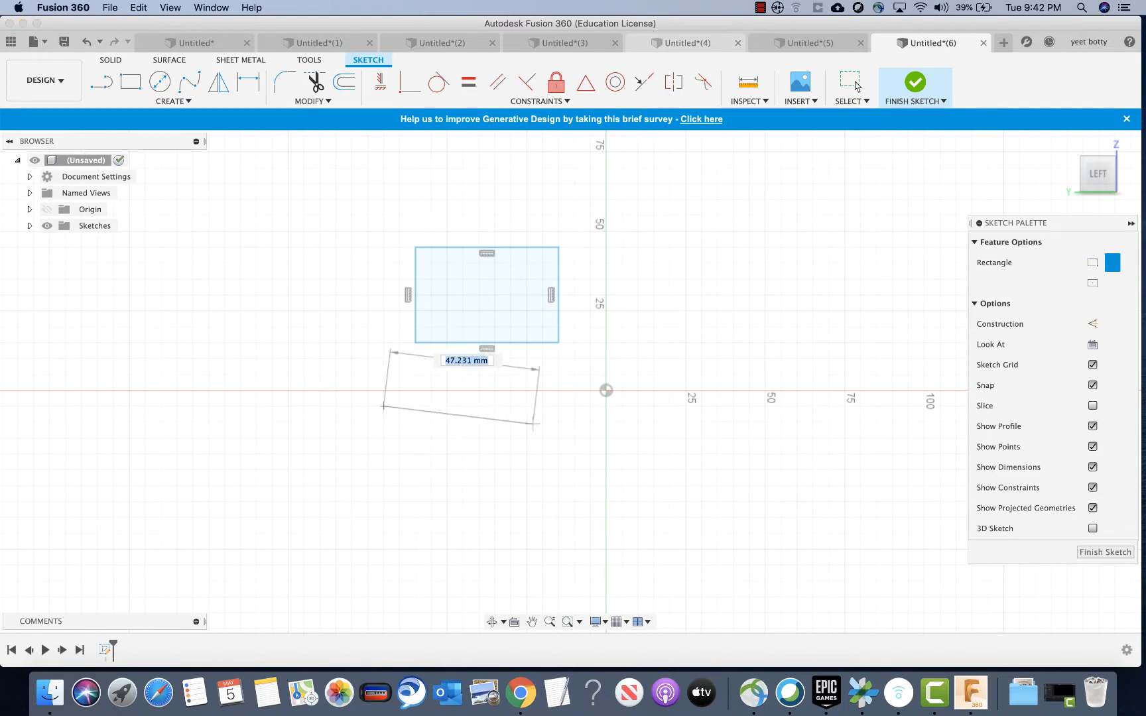
click(542, 405)
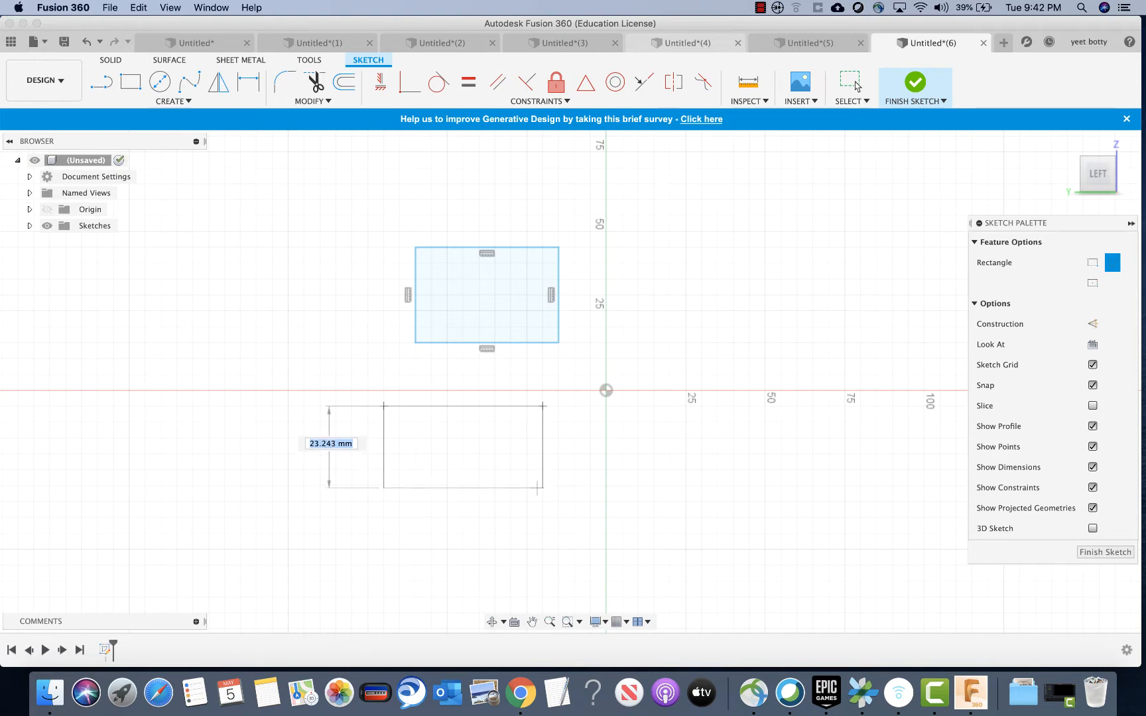
click(543, 453)
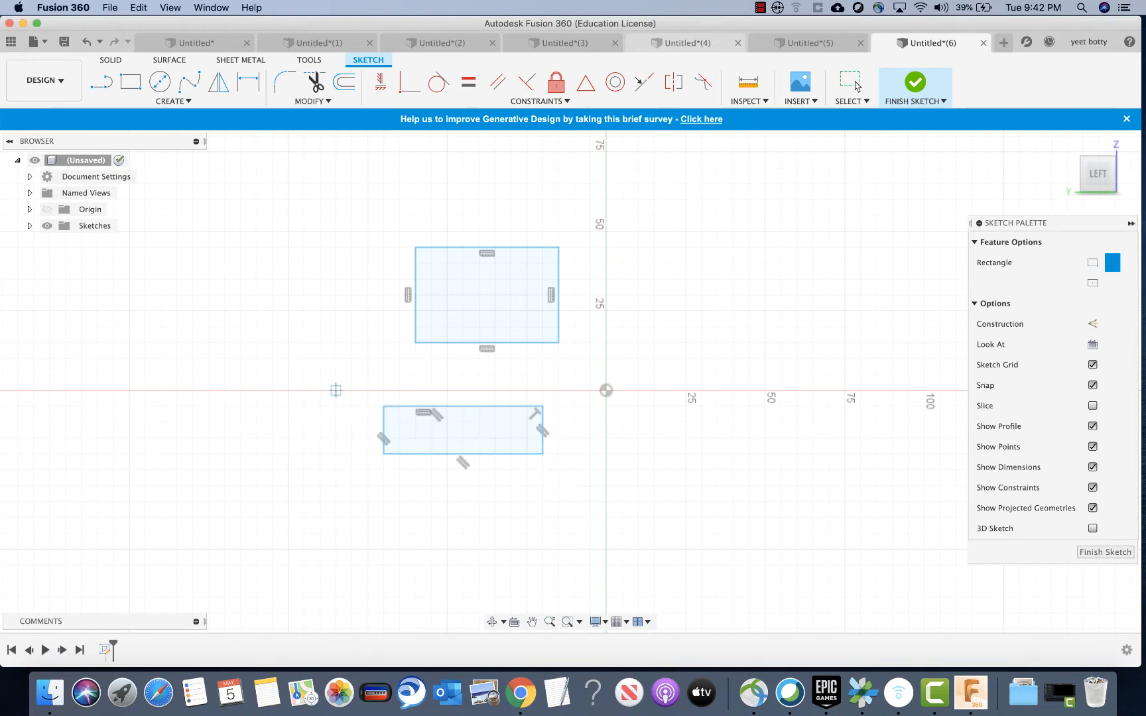
Sketch a center rectangle about 60 by 30 mm on the other side of the vertical axis from the existing rectangles.
click(174, 101)
mouse_move(120, 131)
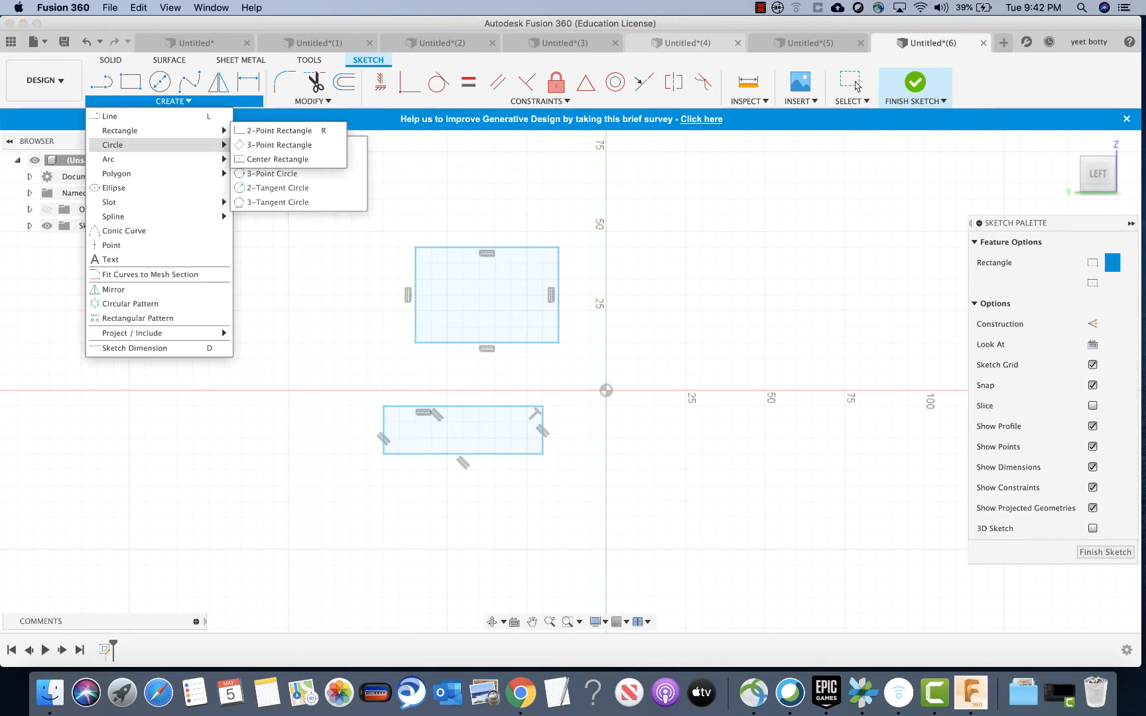
click(277, 159)
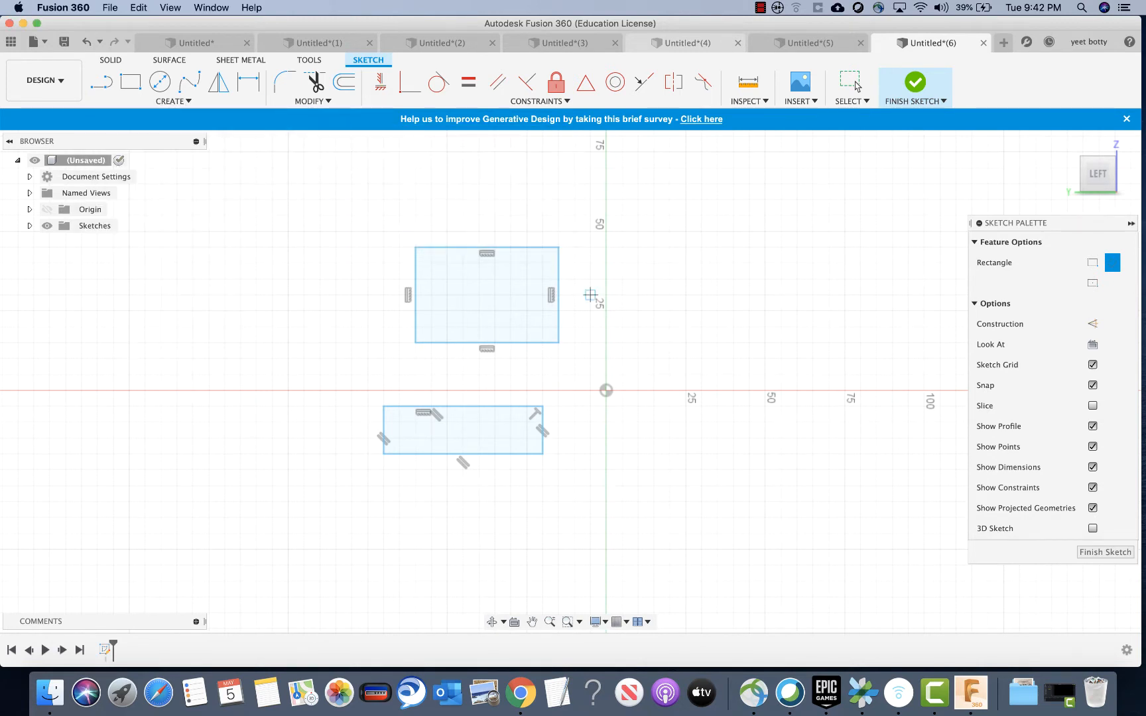
click(764, 326)
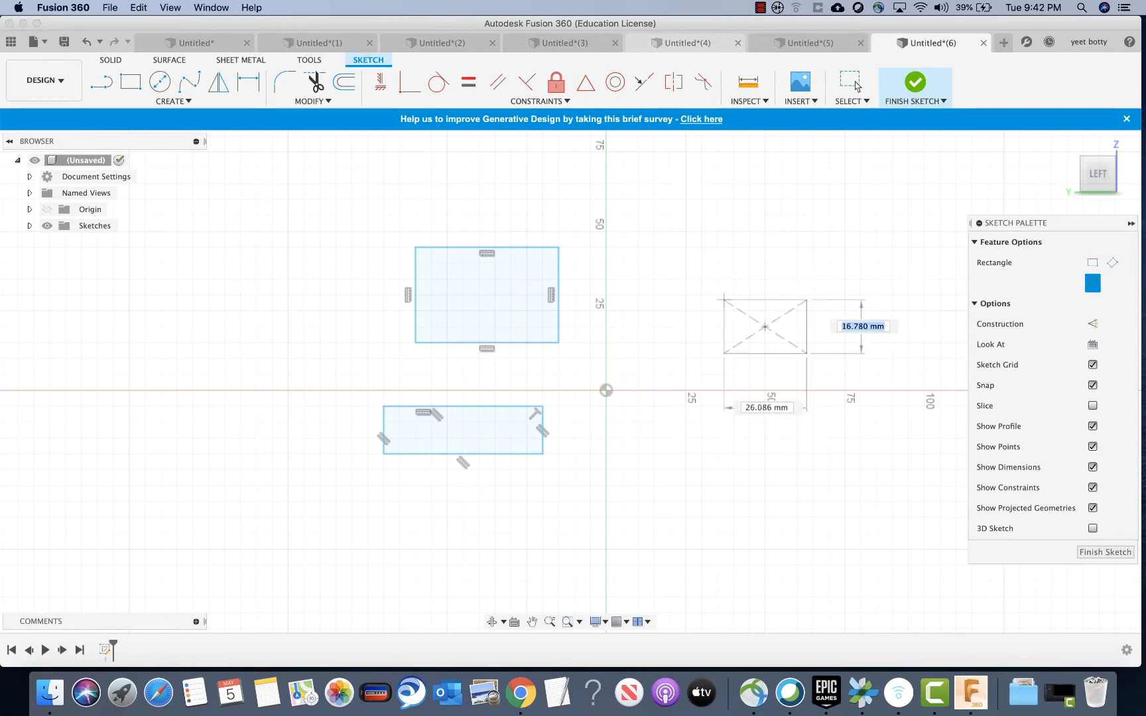
click(670, 279)
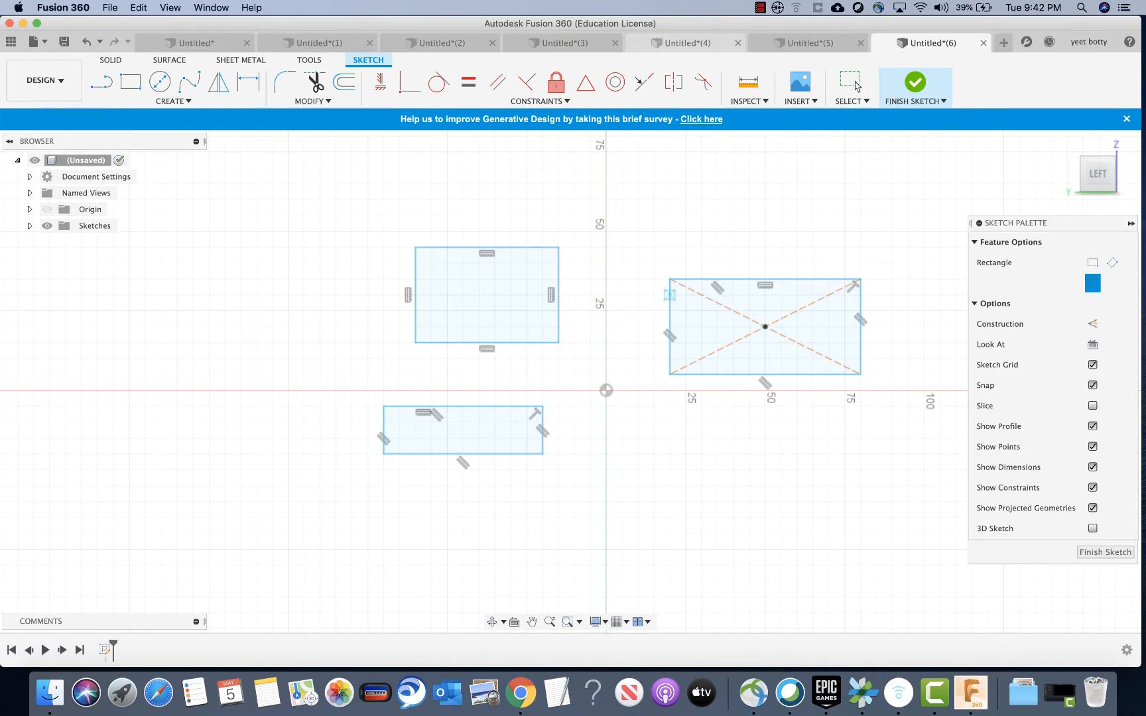
Sketch a center diameter circle of 45 mm in an empty area above the rectangles and exit the circle command.
mouse_move(607, 215)
middle_down()
mouse_move(561, 286)
mouse_move(772, 447)
middle_up()
scroll(773, 447, down, 1)
middle_drag(565, 335, 763, 422)
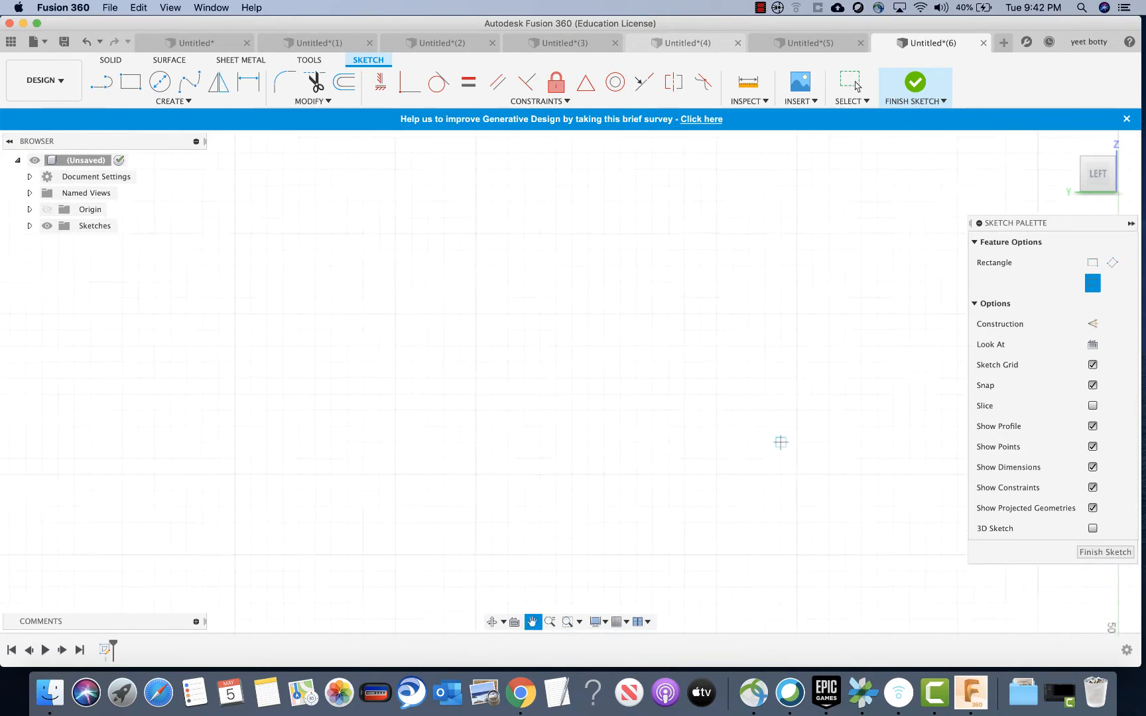
click(173, 100)
mouse_move(133, 145)
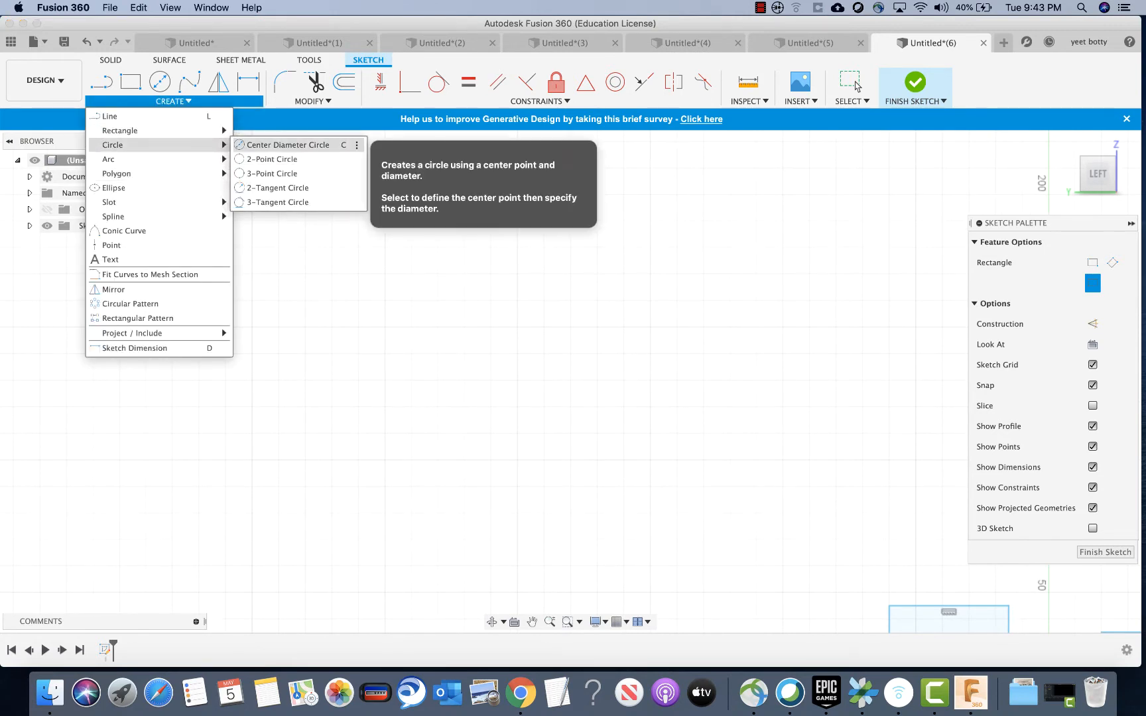
click(288, 144)
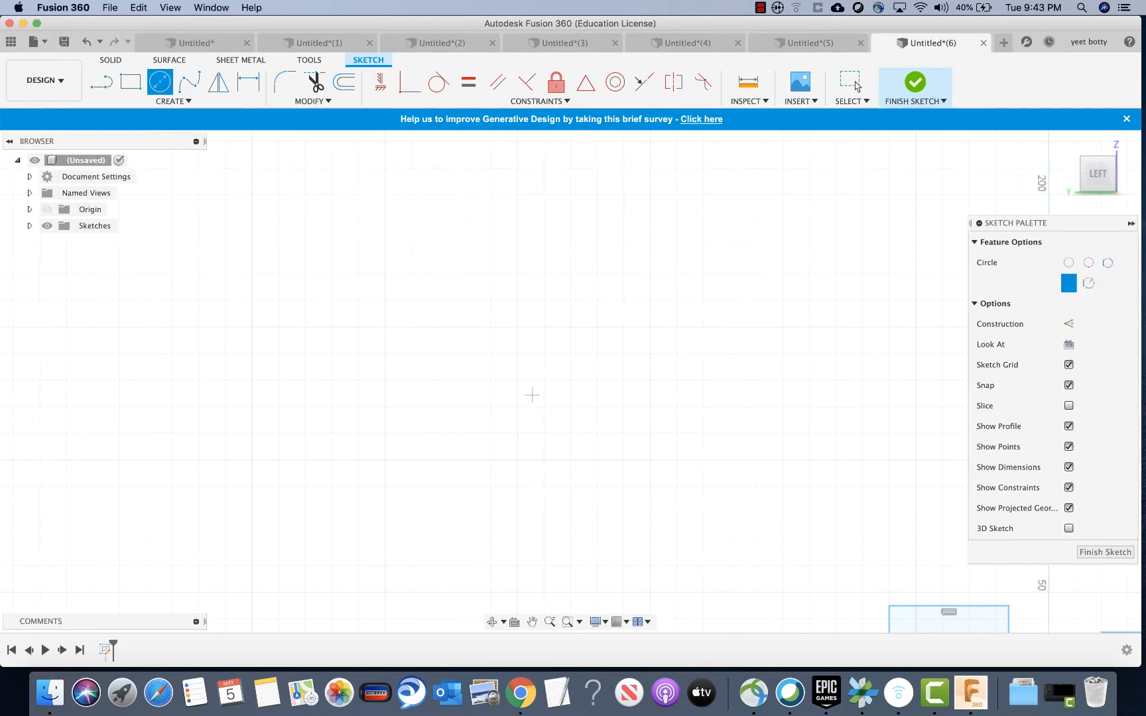
click(552, 343)
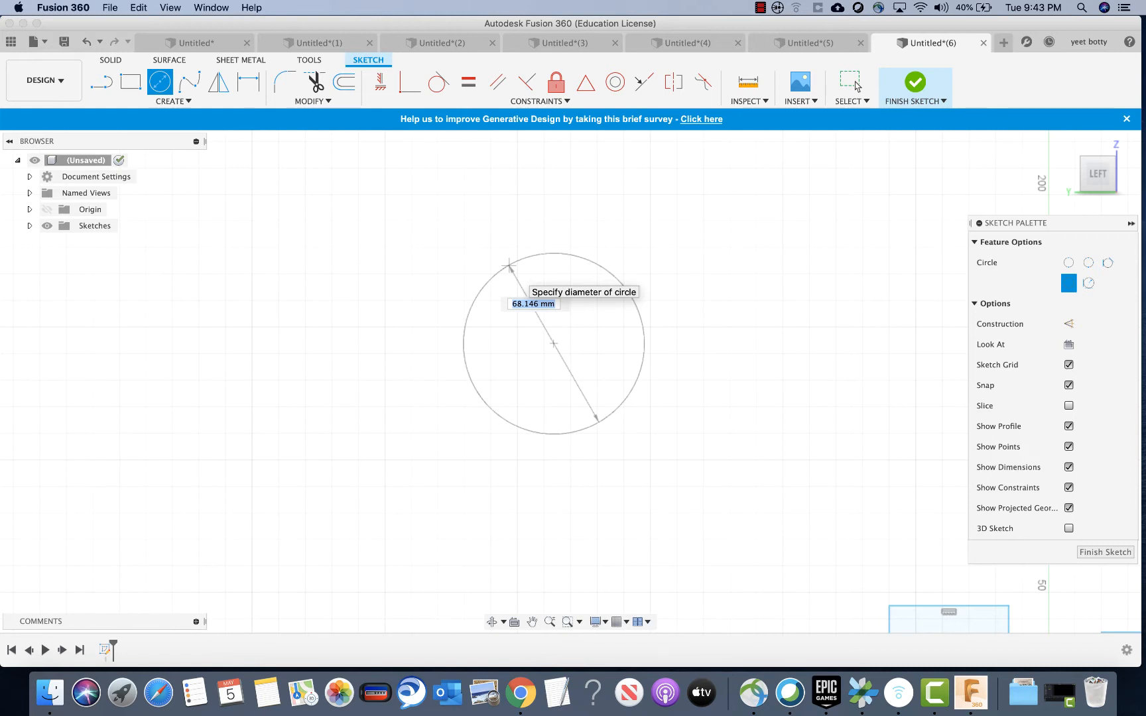
key(BackSpace)
text(45)
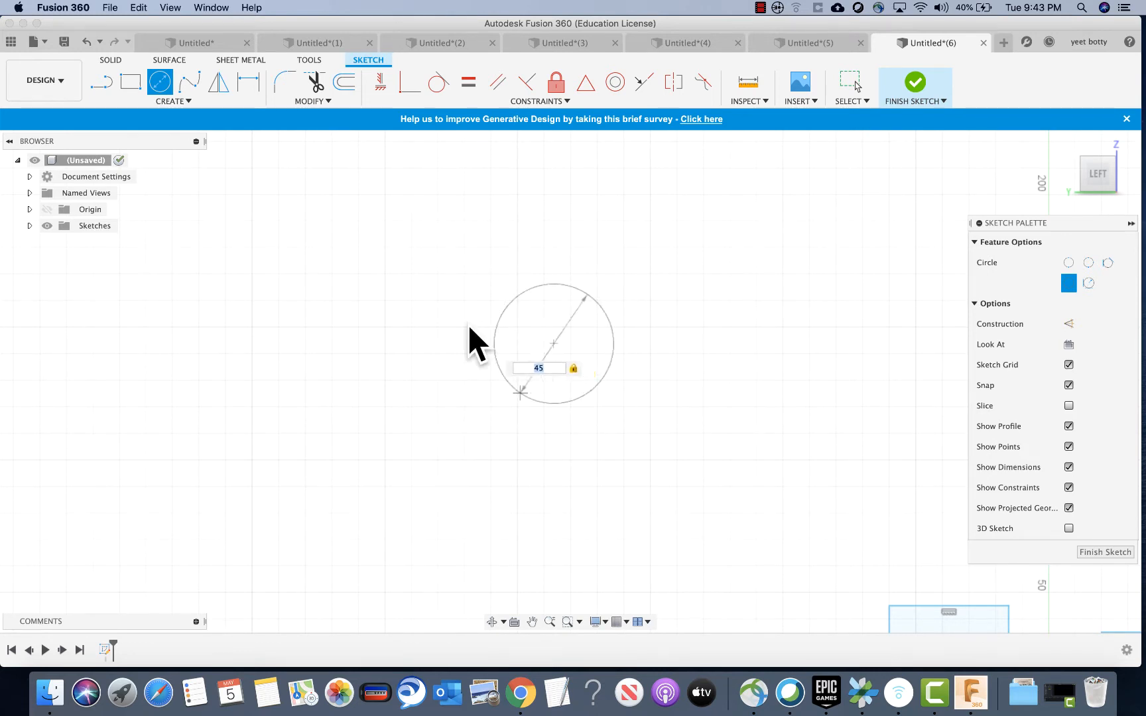
click(851, 82)
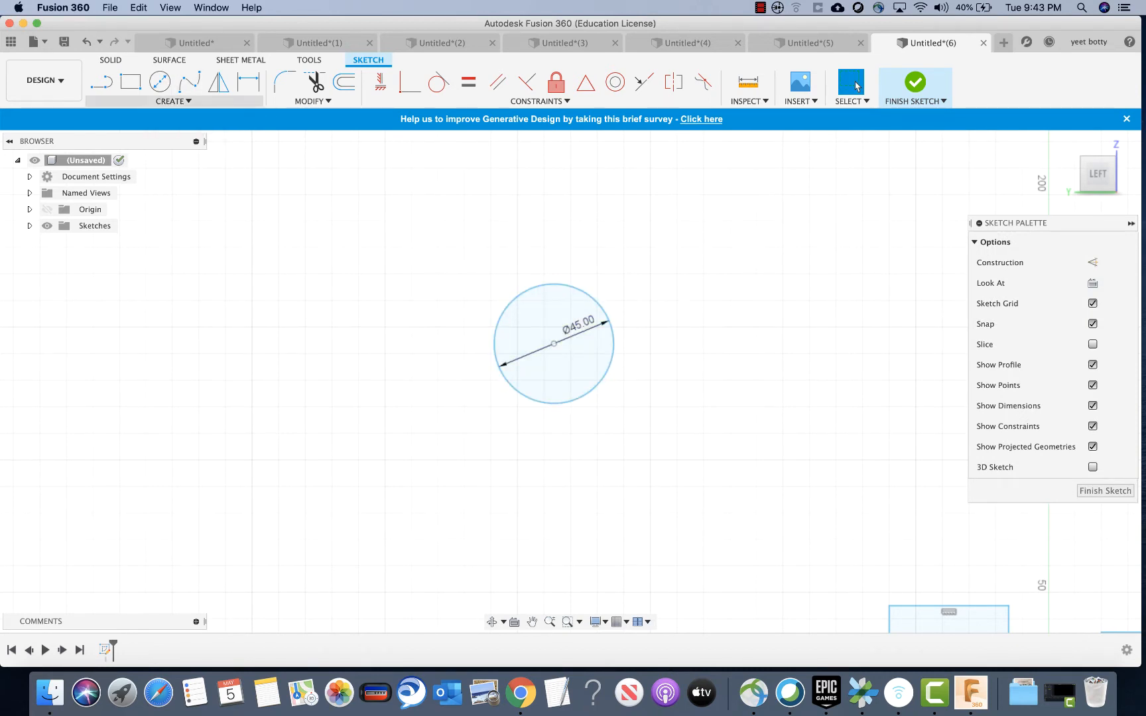
Sketch a two-point circle about 40 mm in diameter beside the 45 mm circle, slightly higher than it.
click(174, 101)
mouse_move(159, 144)
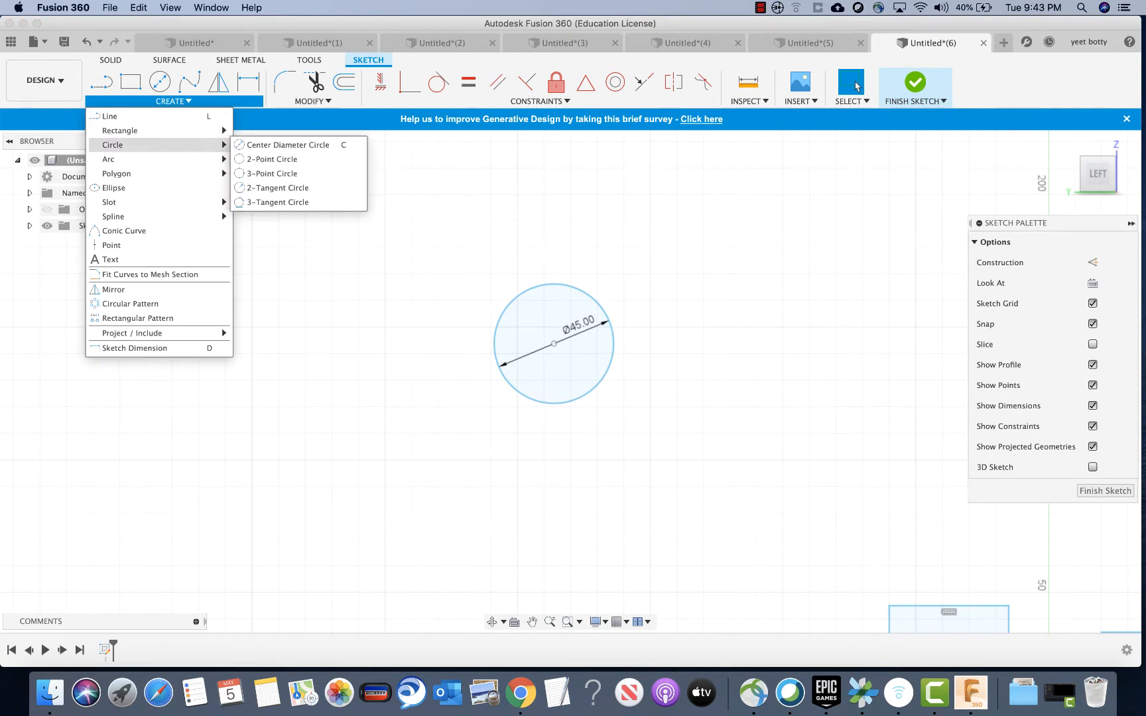
click(272, 159)
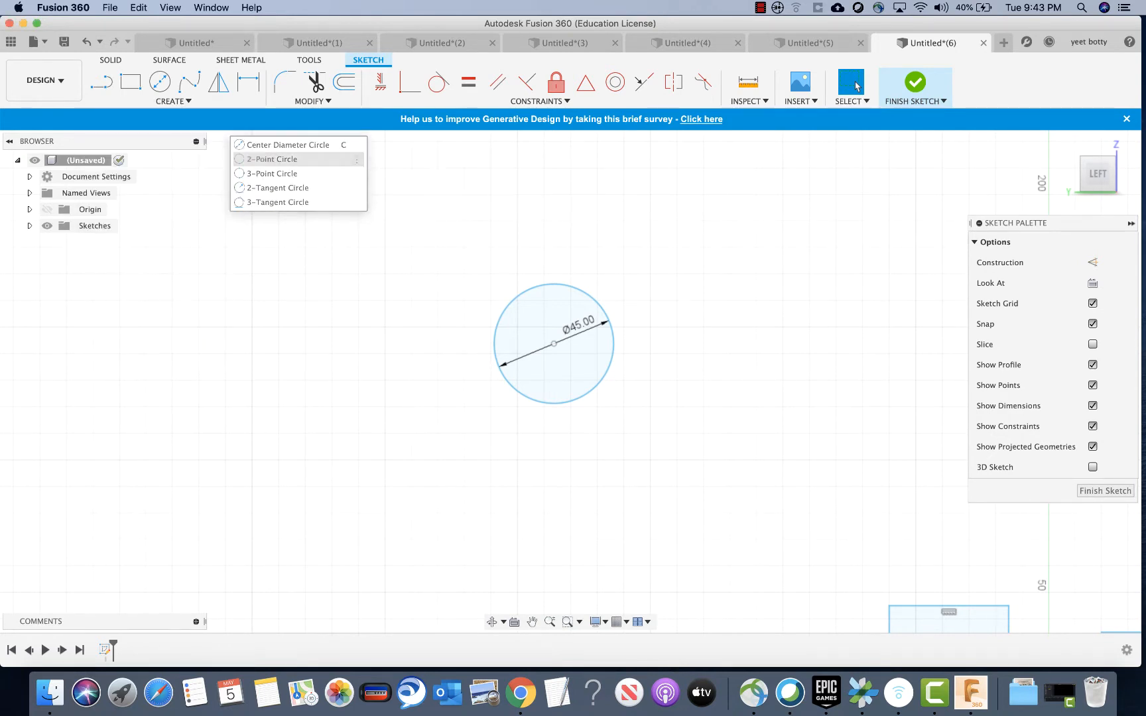
click(739, 247)
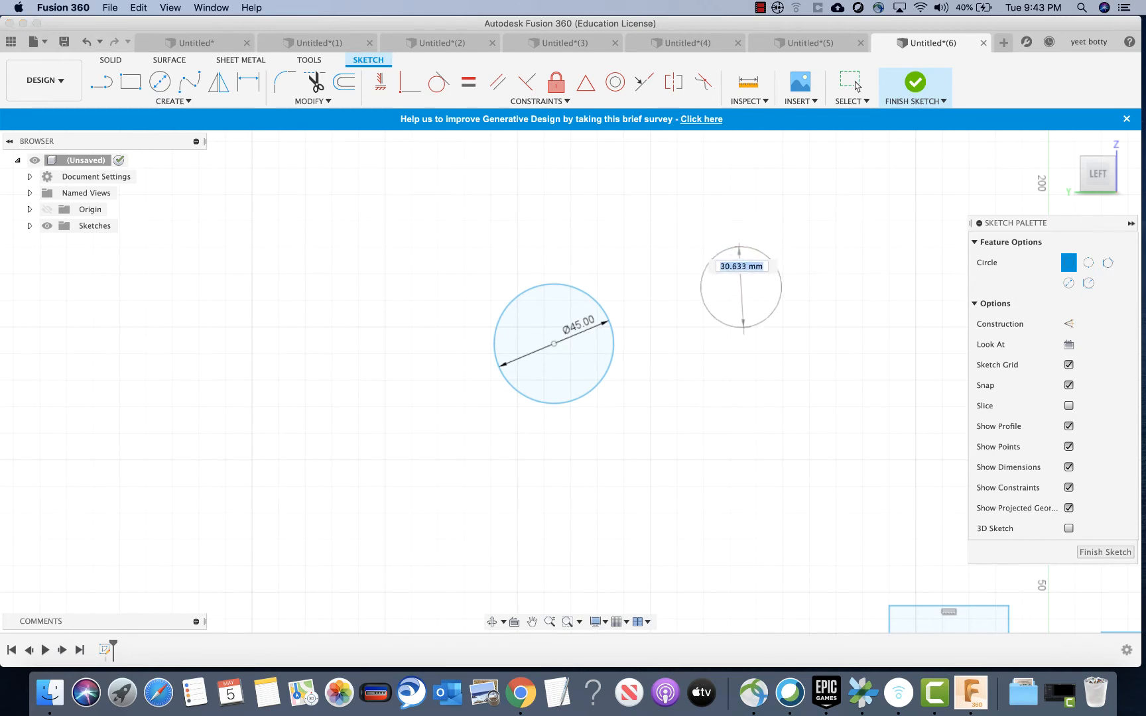
click(739, 355)
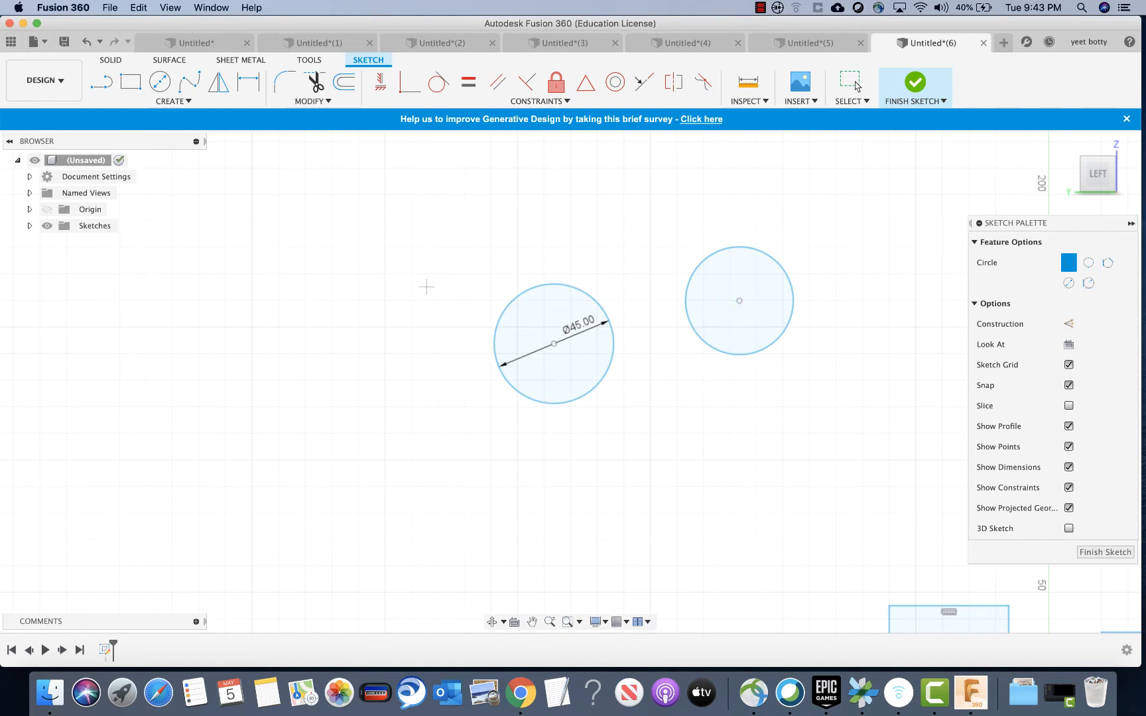
click(173, 101)
mouse_move(157, 145)
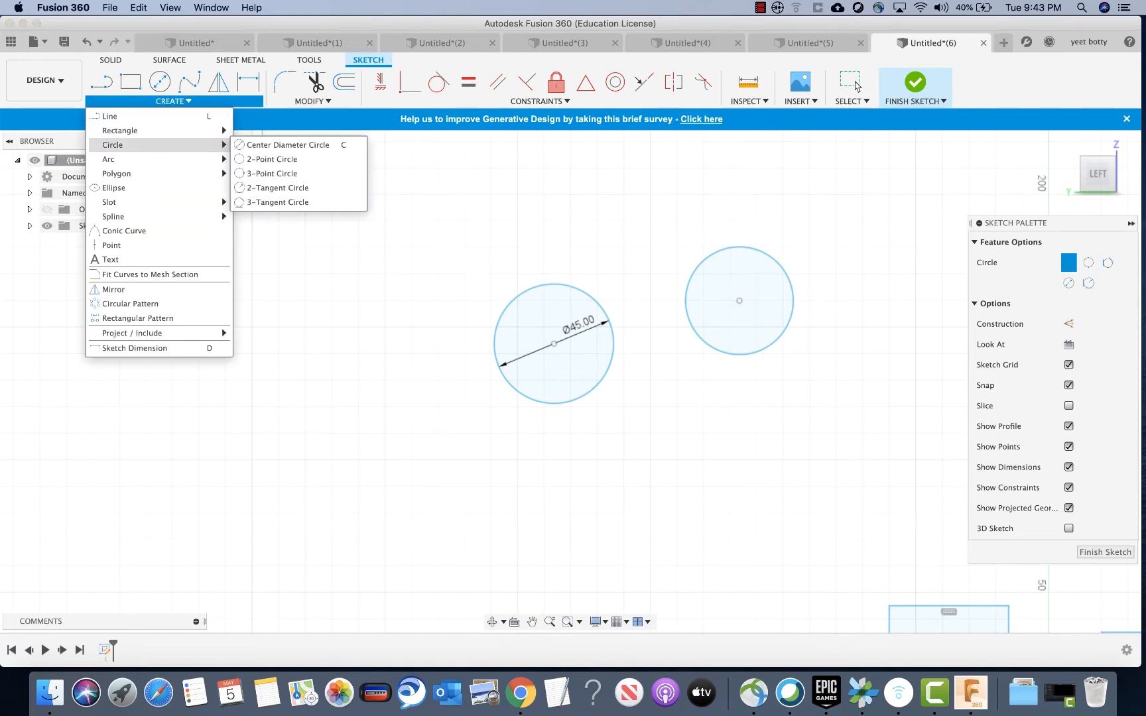
click(268, 173)
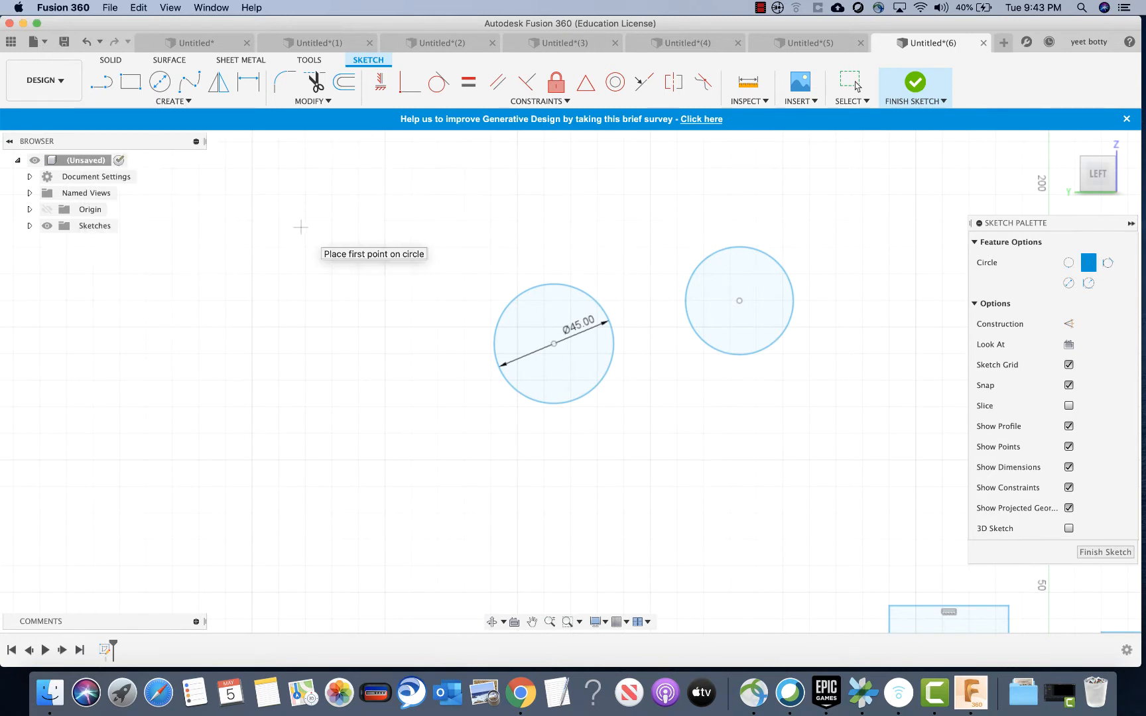
click(301, 227)
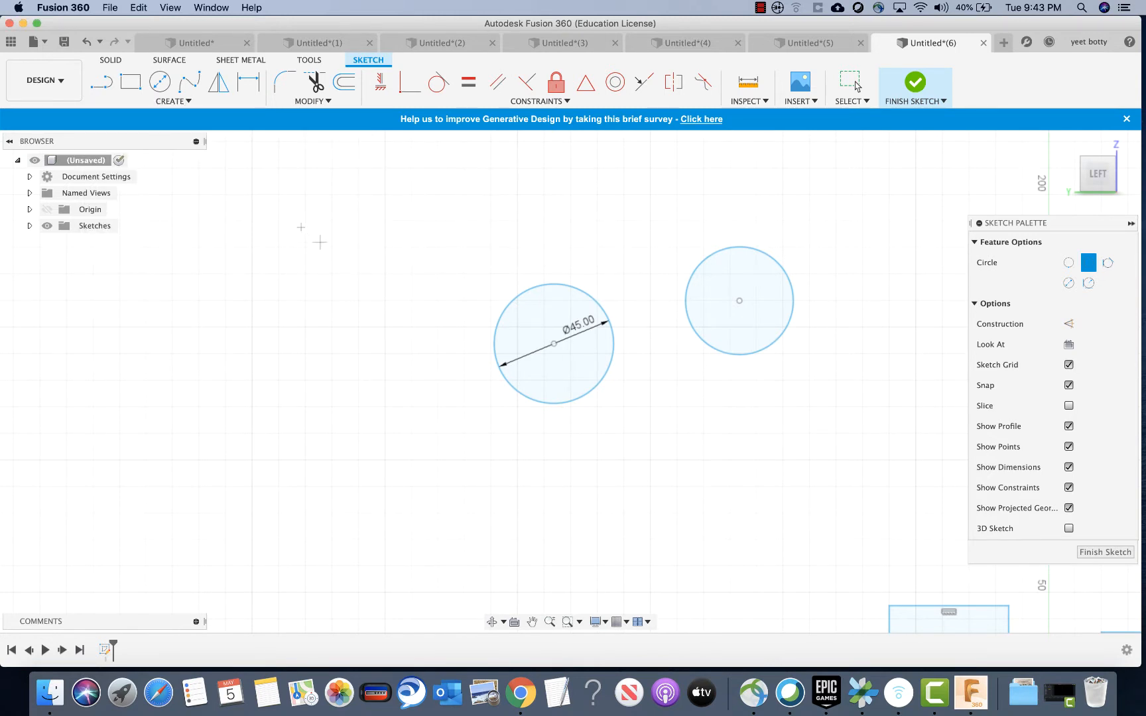
Sketch a three-point circle about 37 mm in diameter just above the 45 mm circle, on the side away from the two-point circle.
click(173, 100)
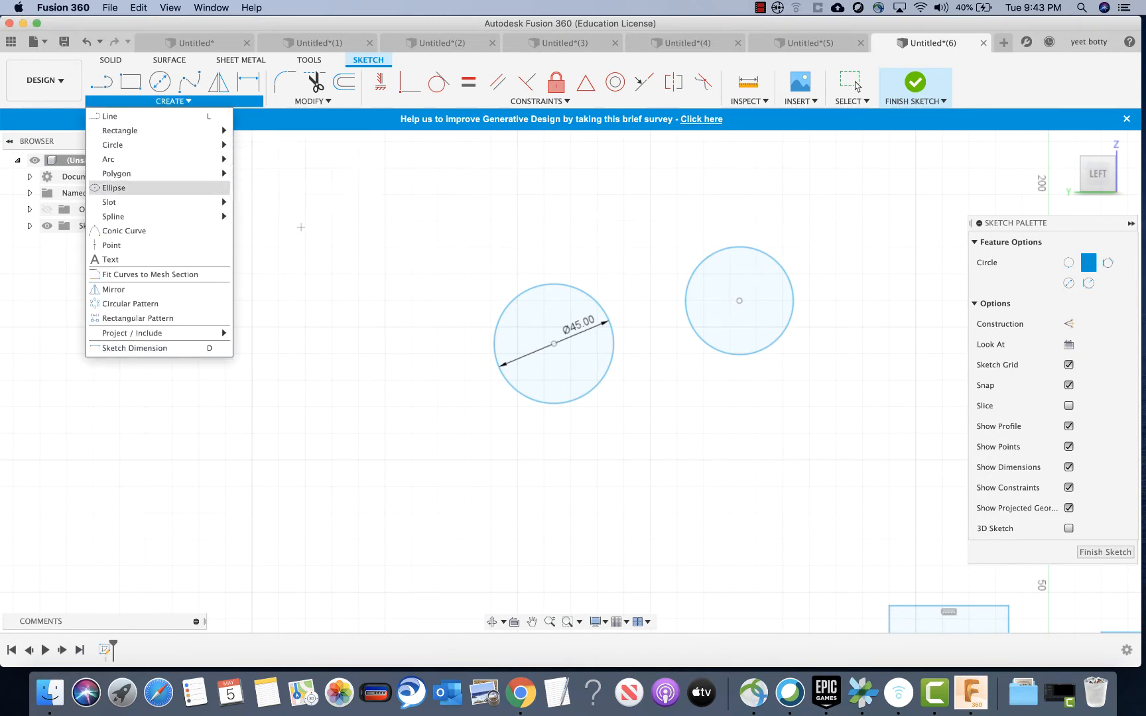
mouse_move(133, 173)
mouse_move(133, 203)
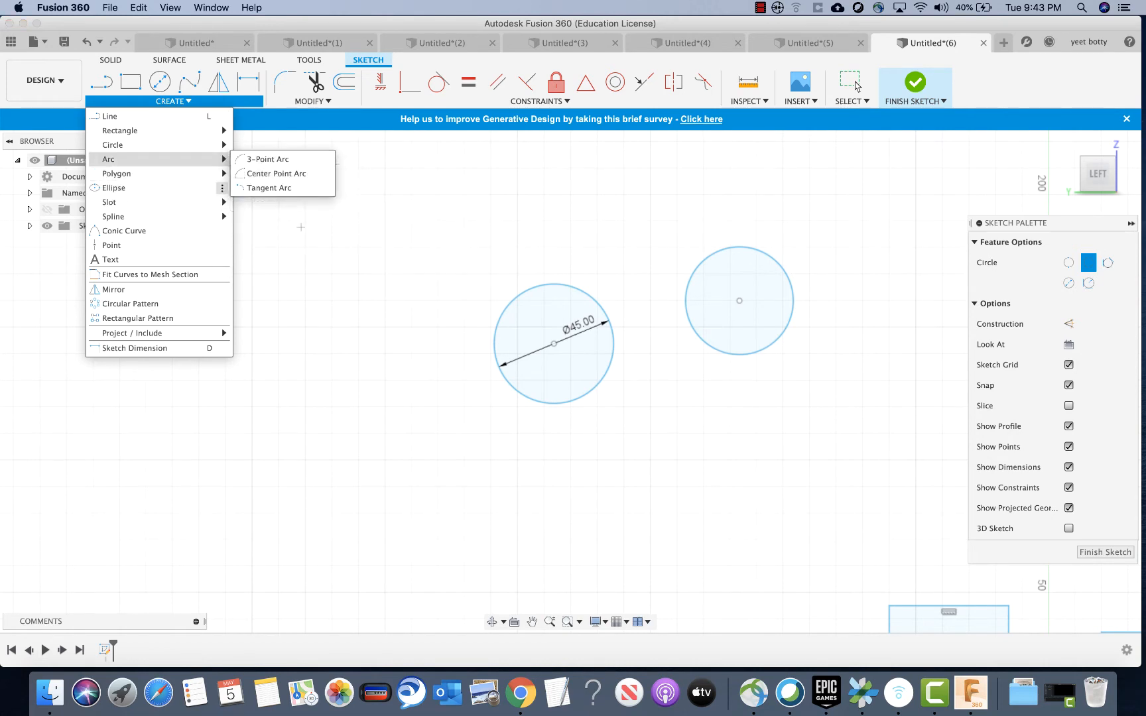
mouse_move(133, 145)
click(272, 173)
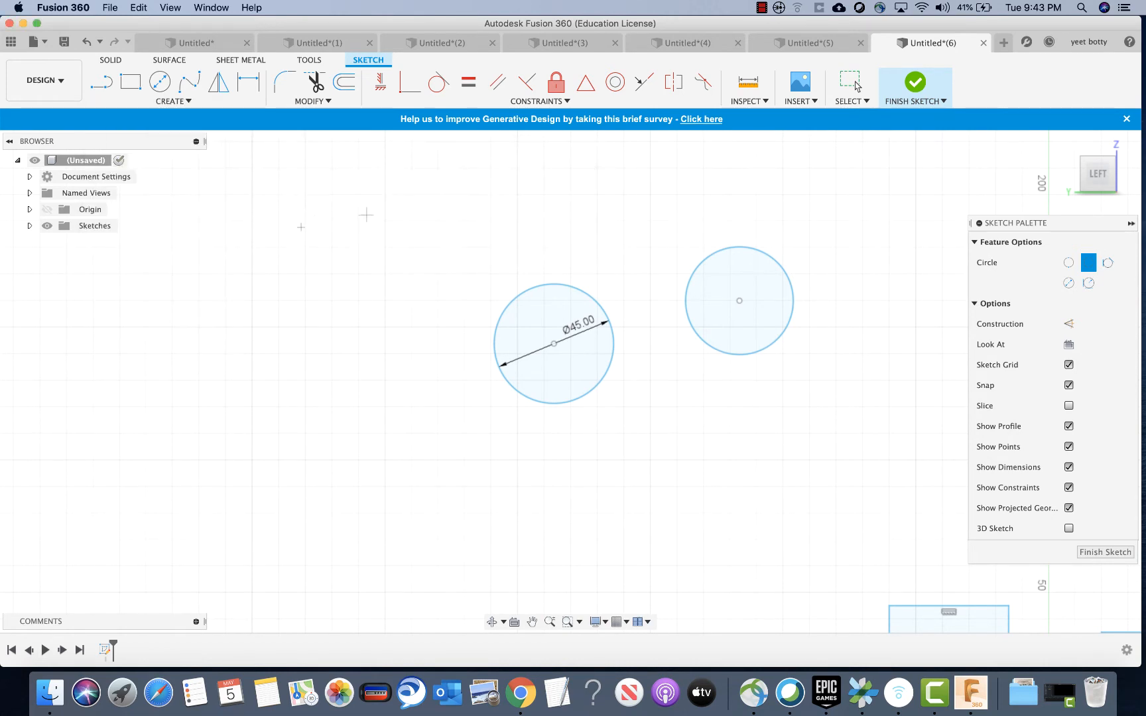
click(518, 247)
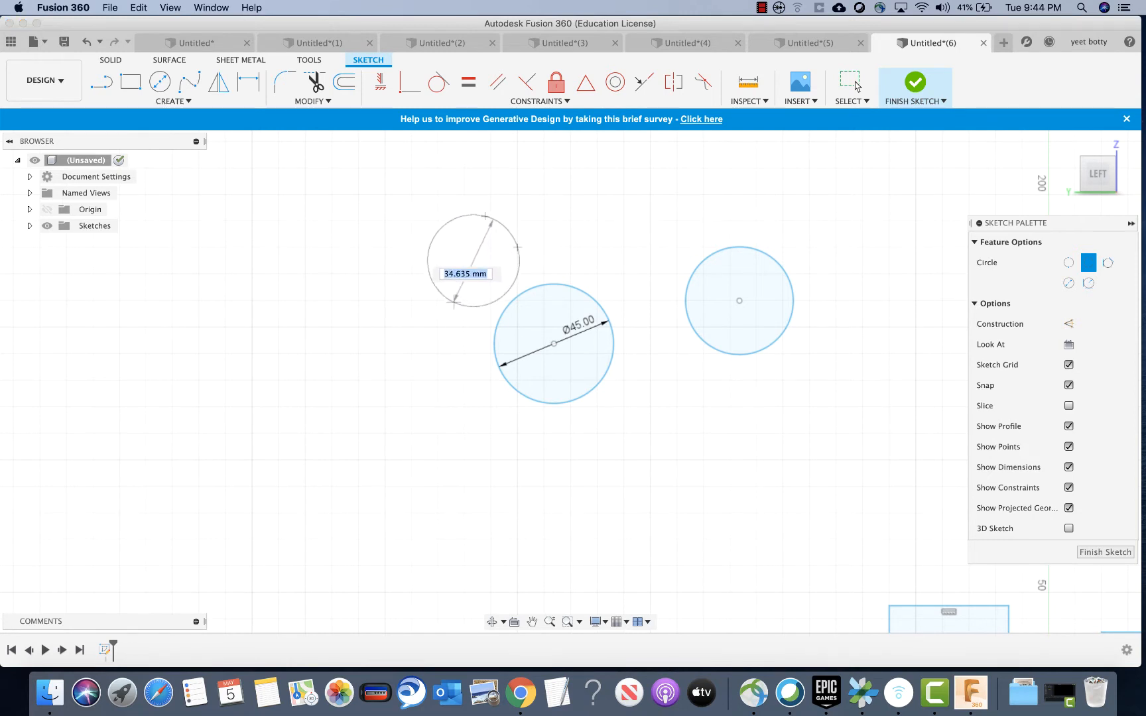
click(438, 300)
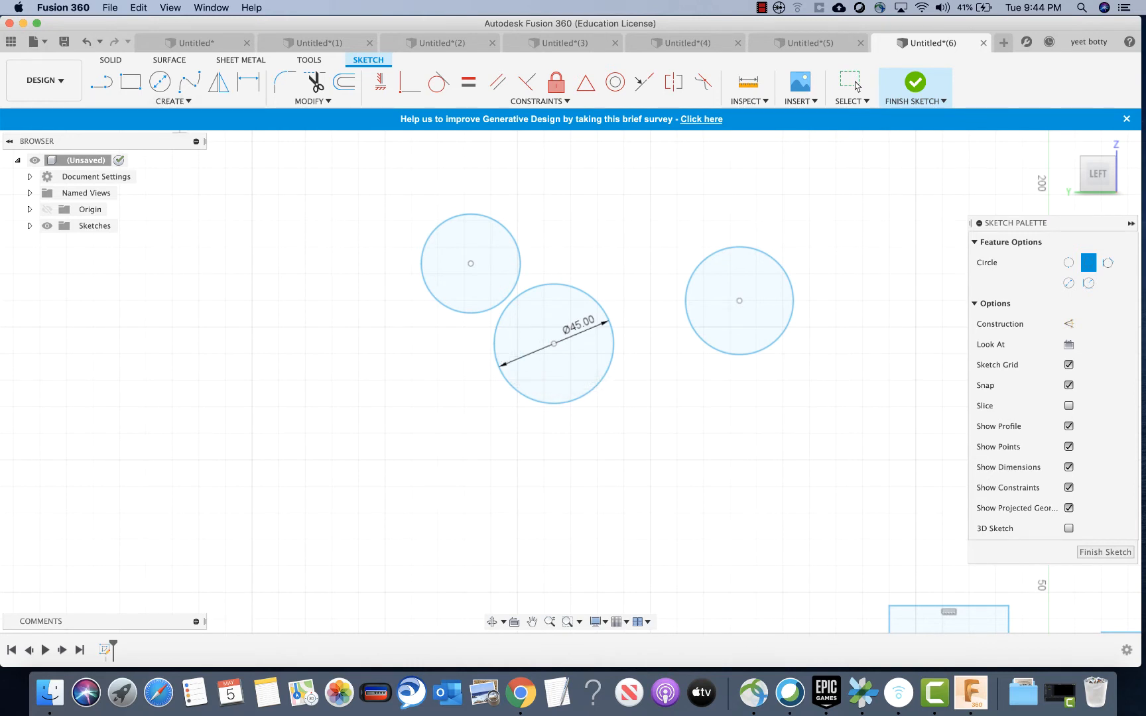
click(174, 101)
mouse_move(114, 216)
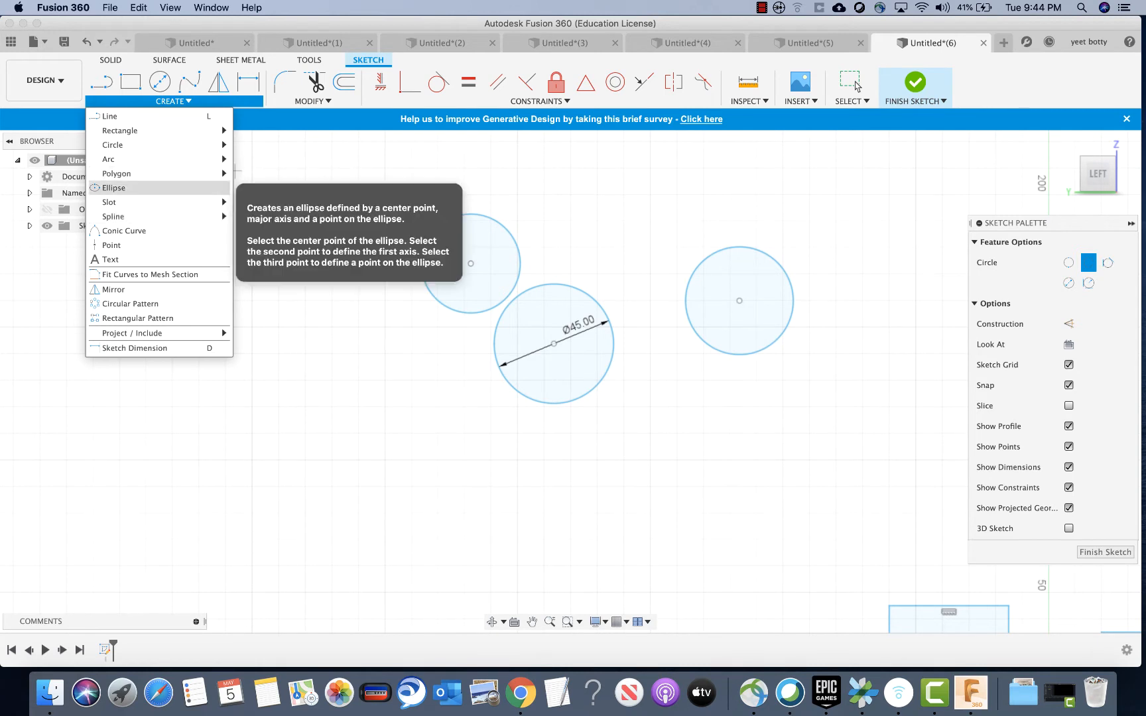
mouse_move(117, 173)
mouse_move(133, 144)
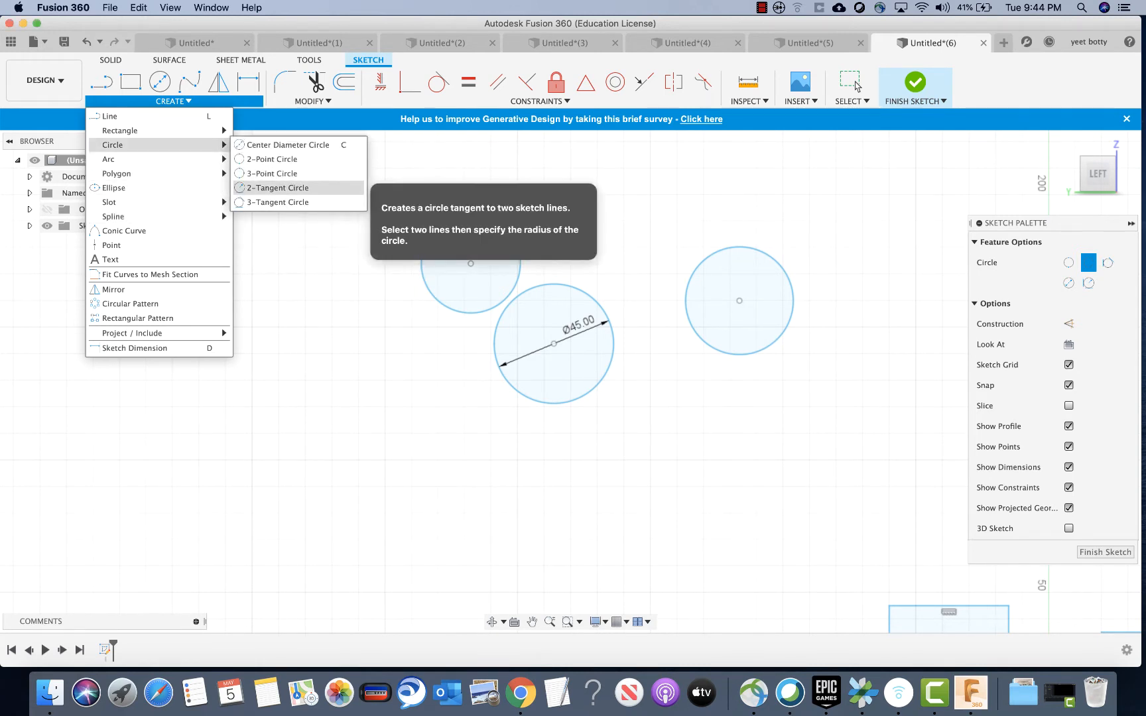
click(278, 188)
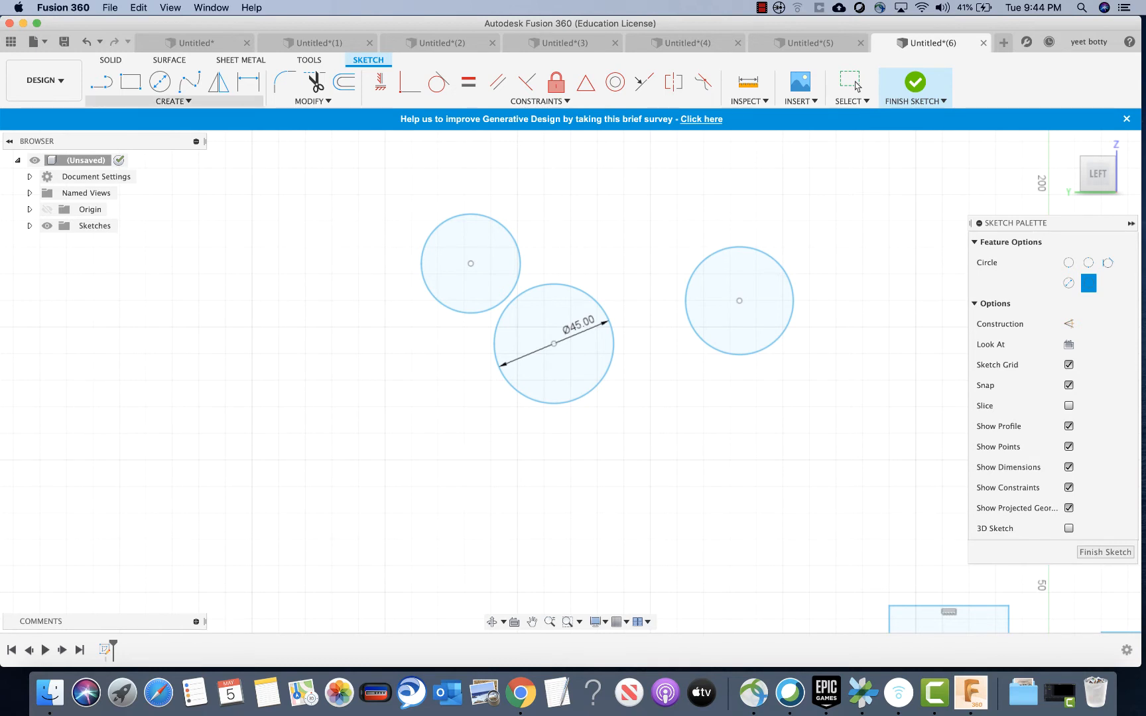
click(101, 82)
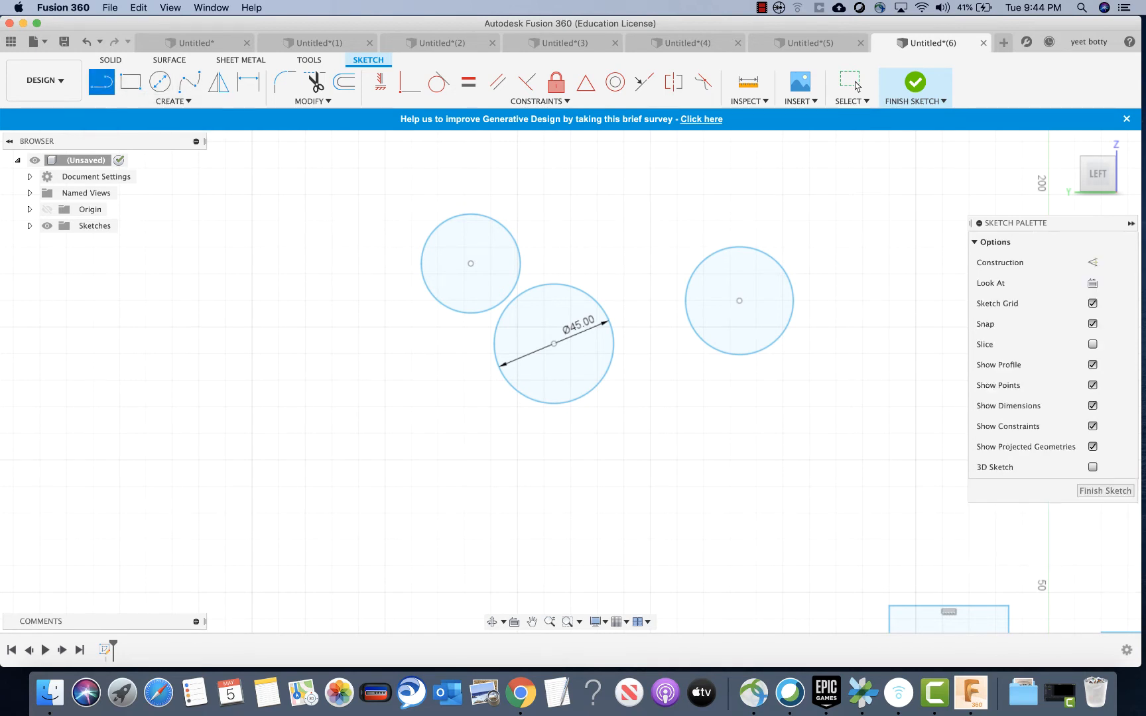
click(252, 223)
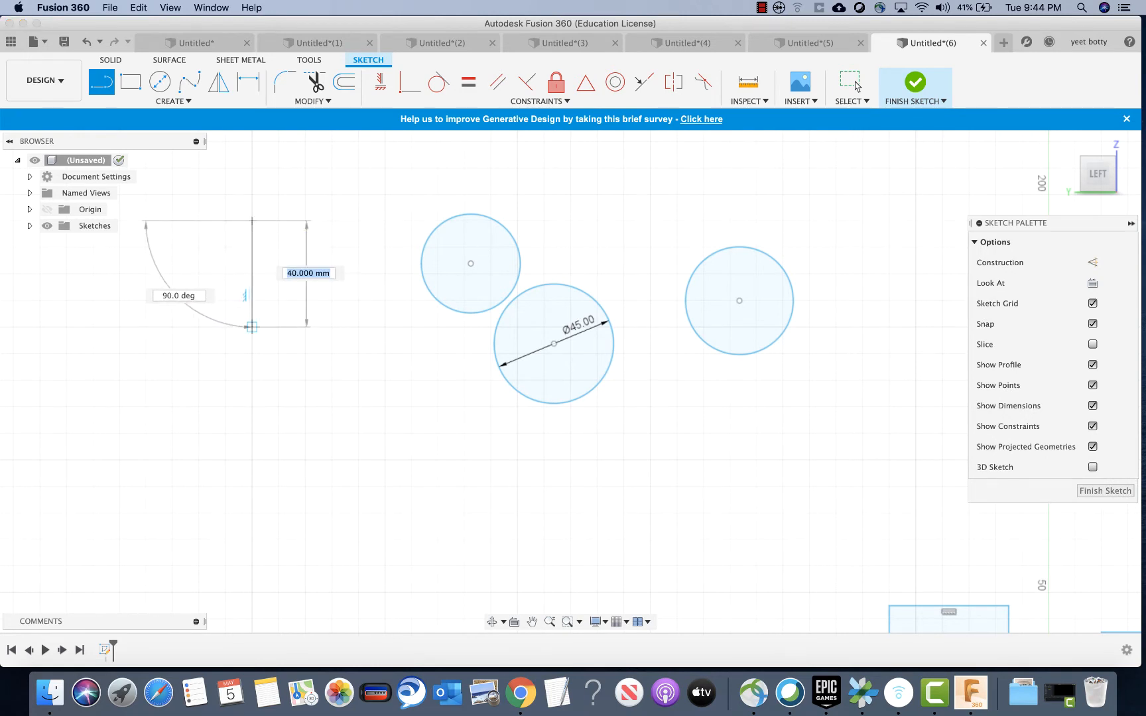
click(252, 327)
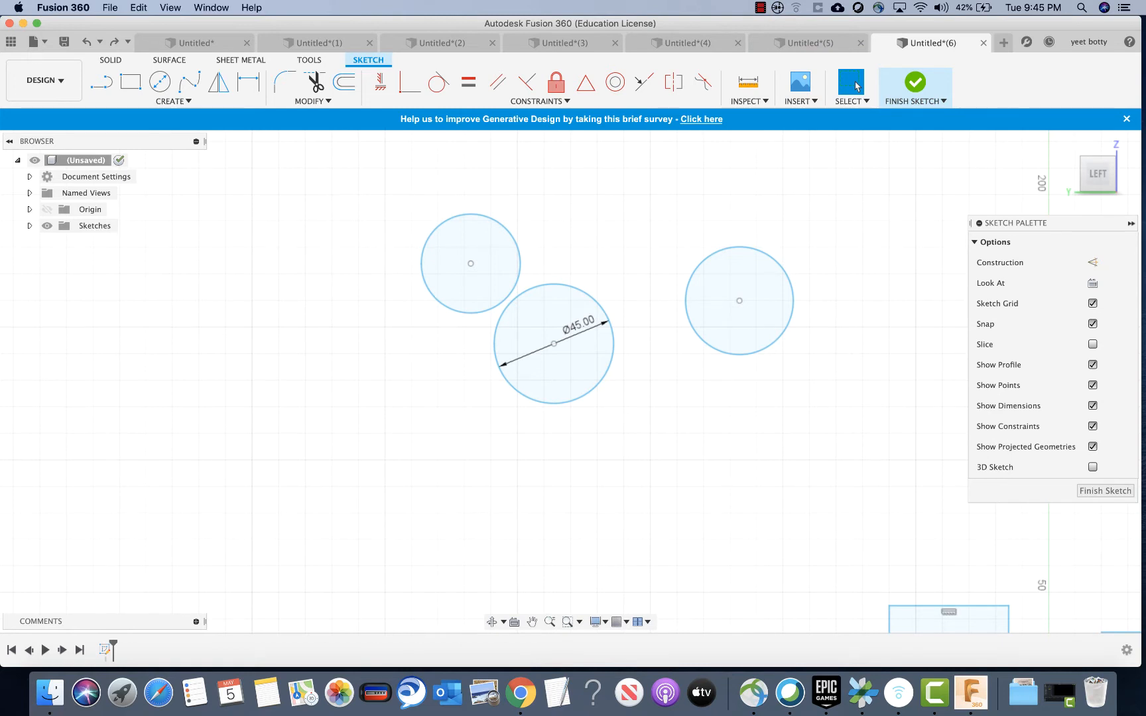
Sketch a chain of three collinear vertical line segments beside the circles, the first about 46 mm long, and end the chain.
click(173, 101)
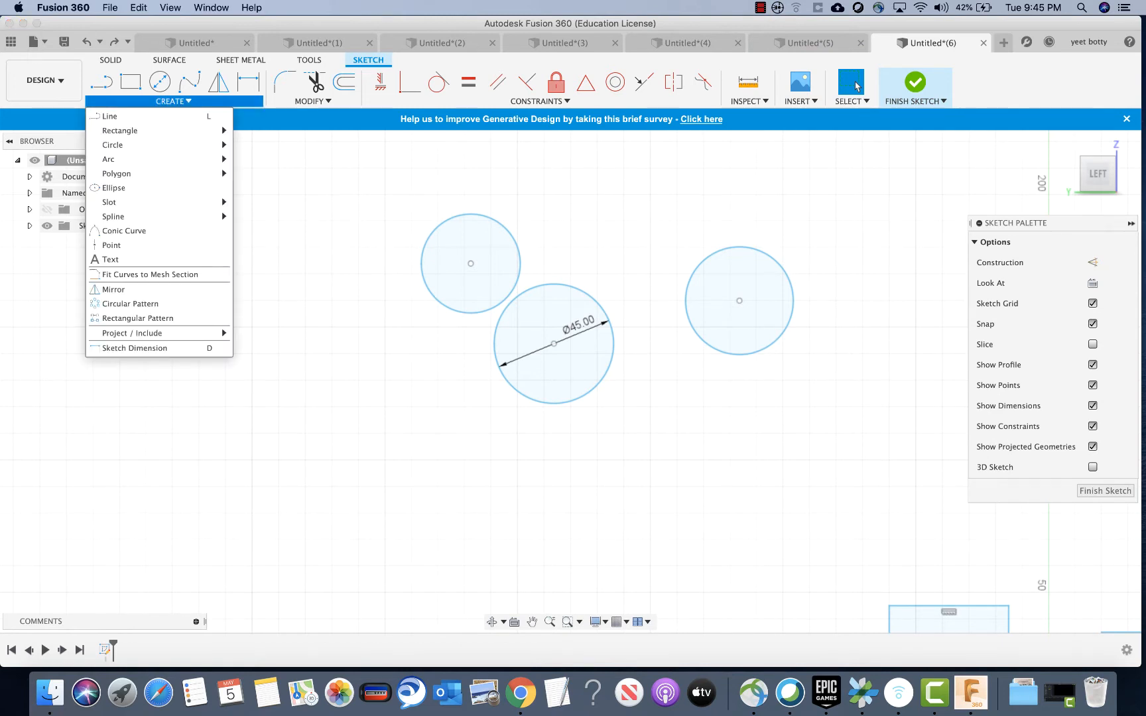
click(109, 117)
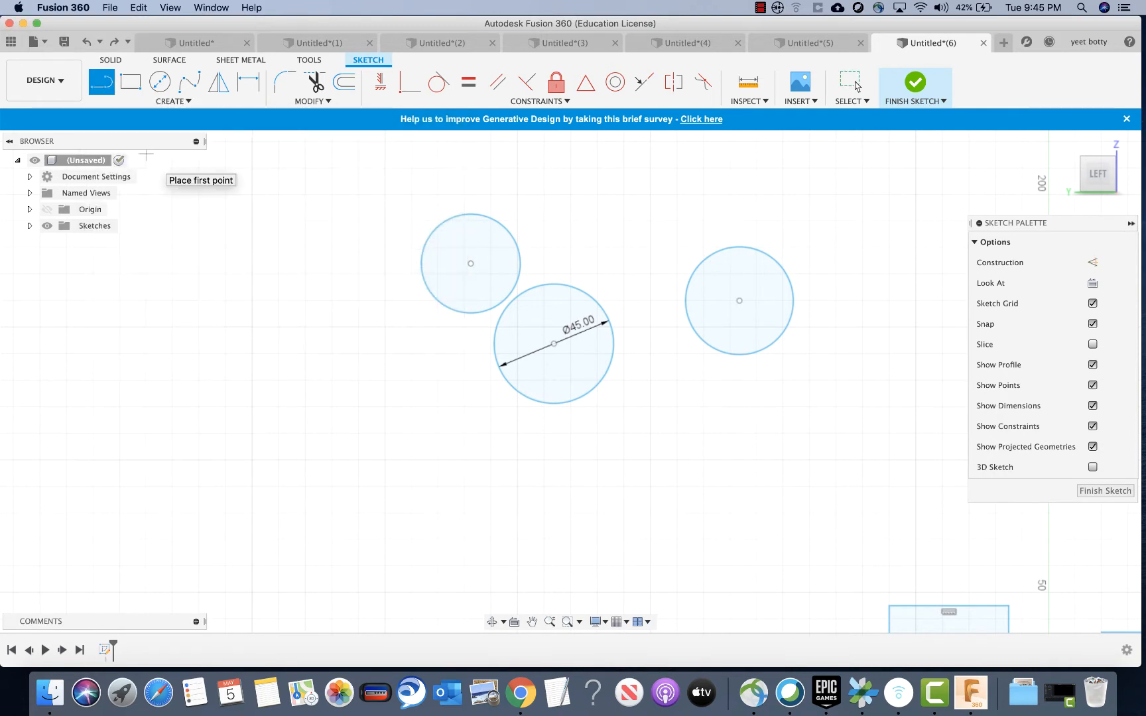
click(252, 247)
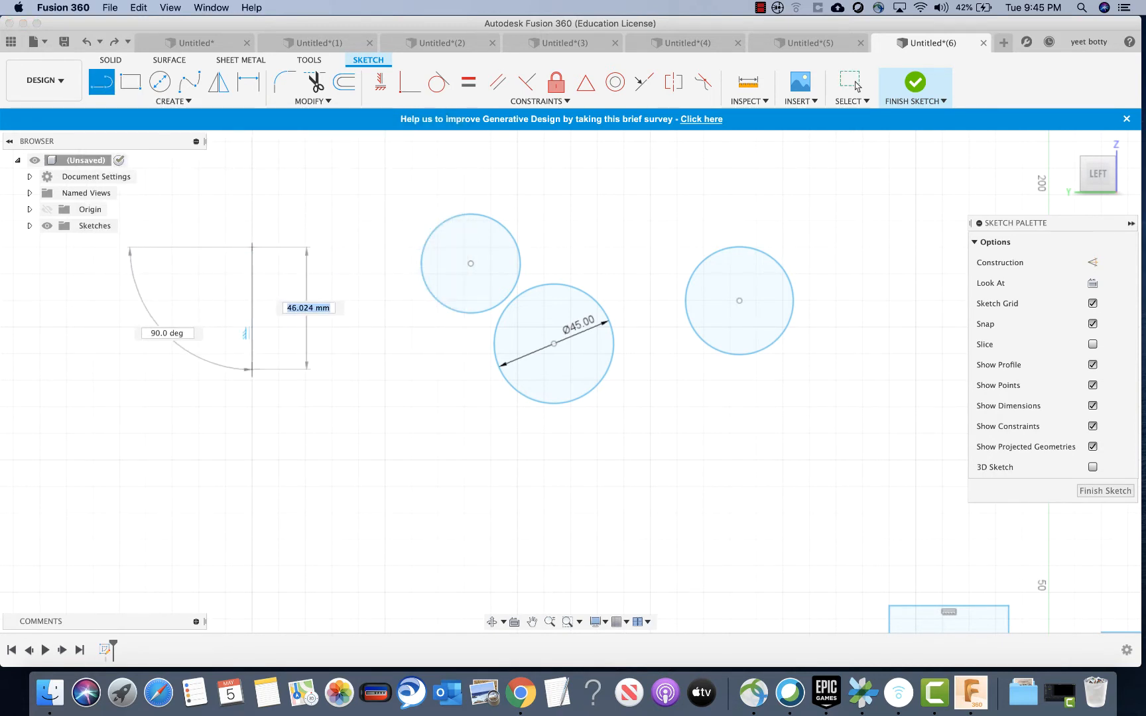
click(252, 370)
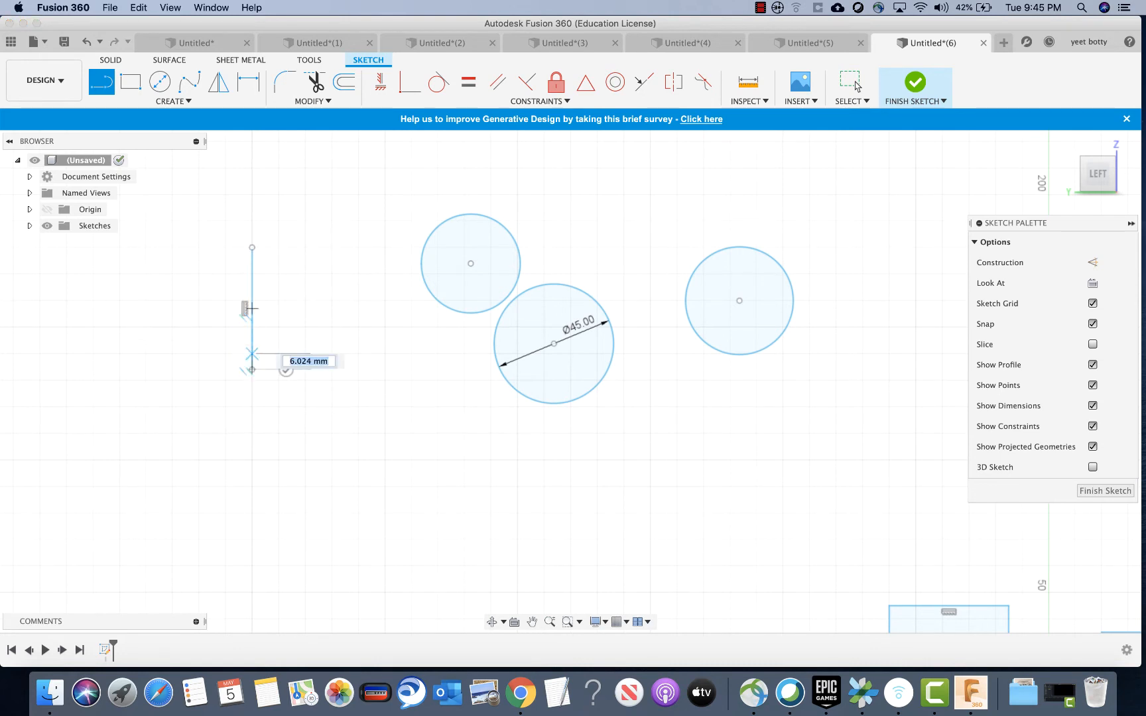
click(252, 458)
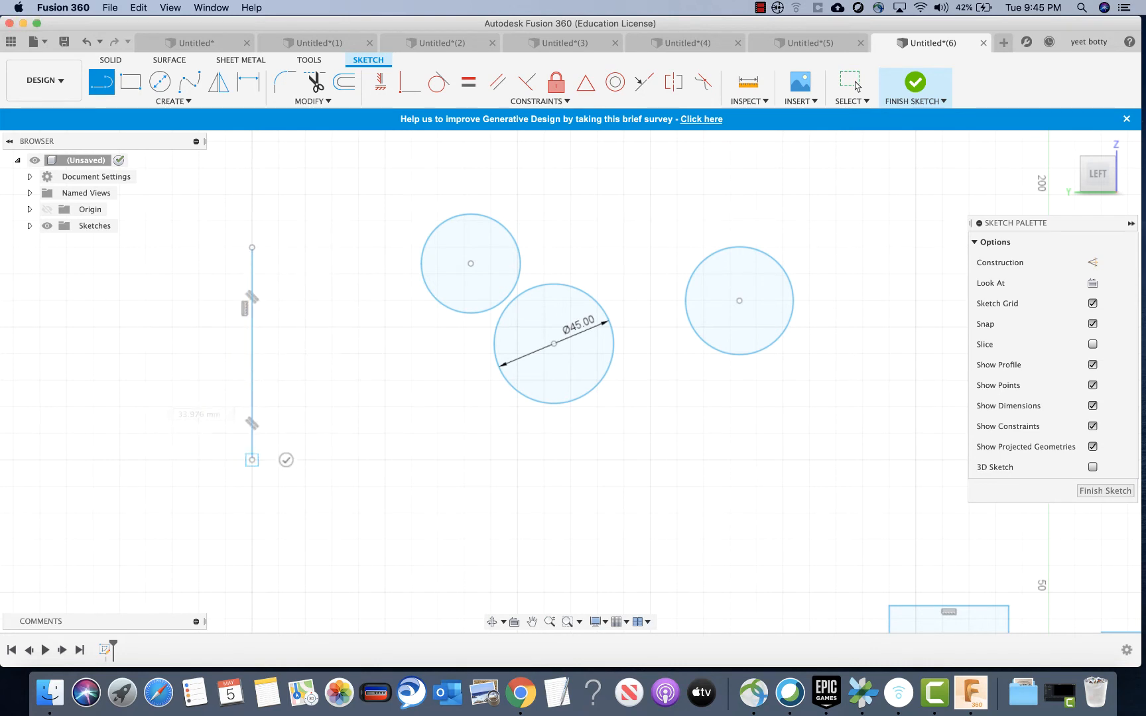
click(252, 538)
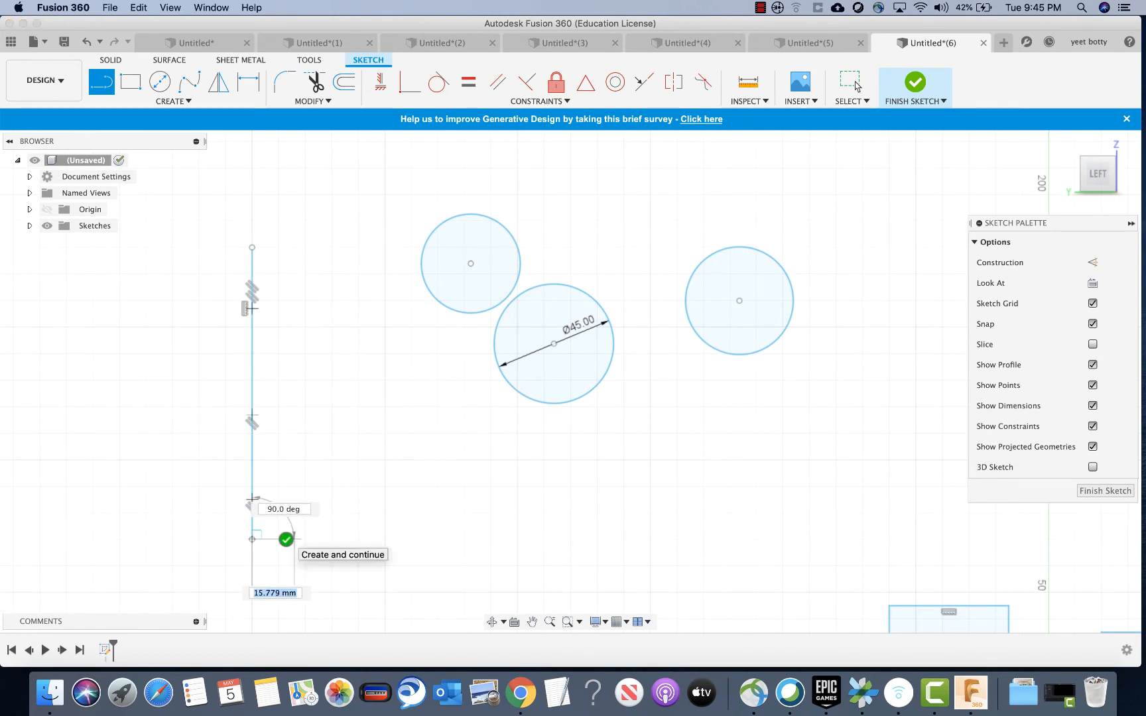
click(286, 539)
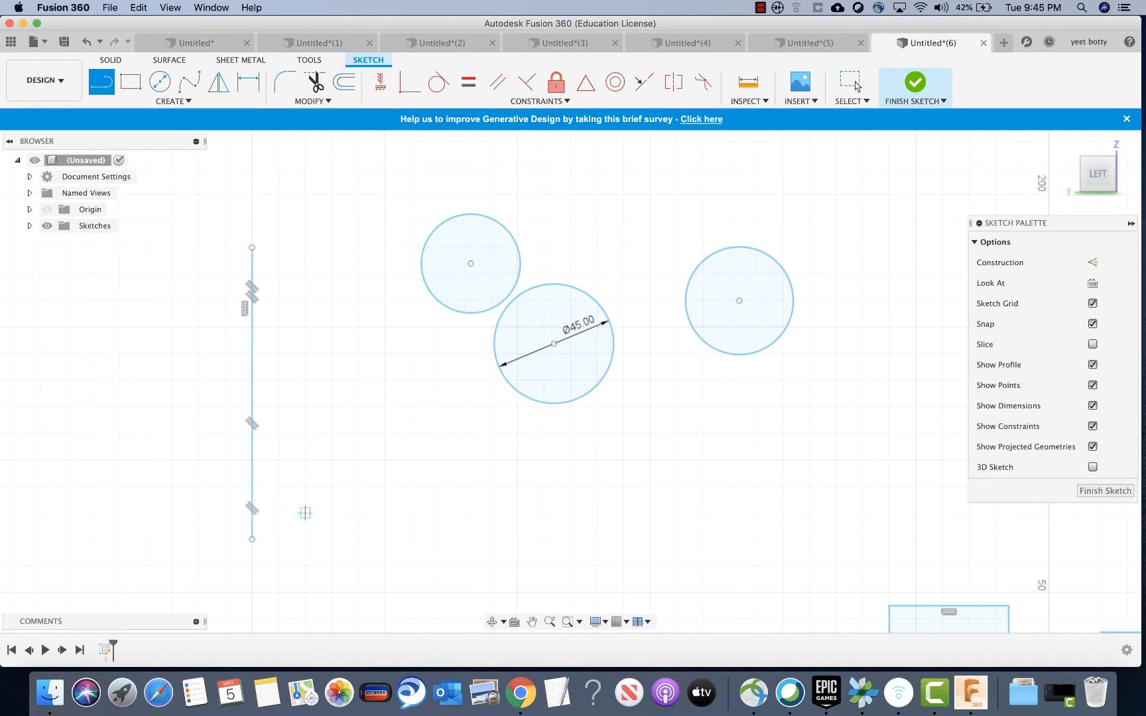
Sketch a line at 30 degrees from vertical, starting below the 45 mm circle and ending inside it, and exit the line command.
click(518, 487)
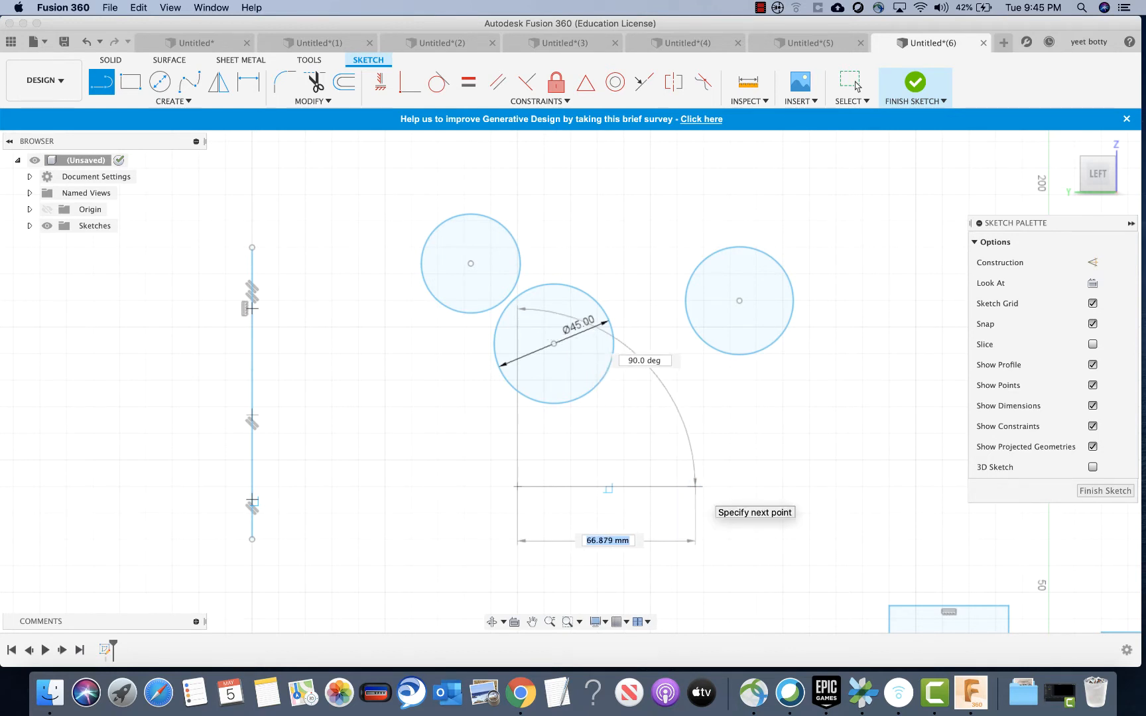
key(Tab)
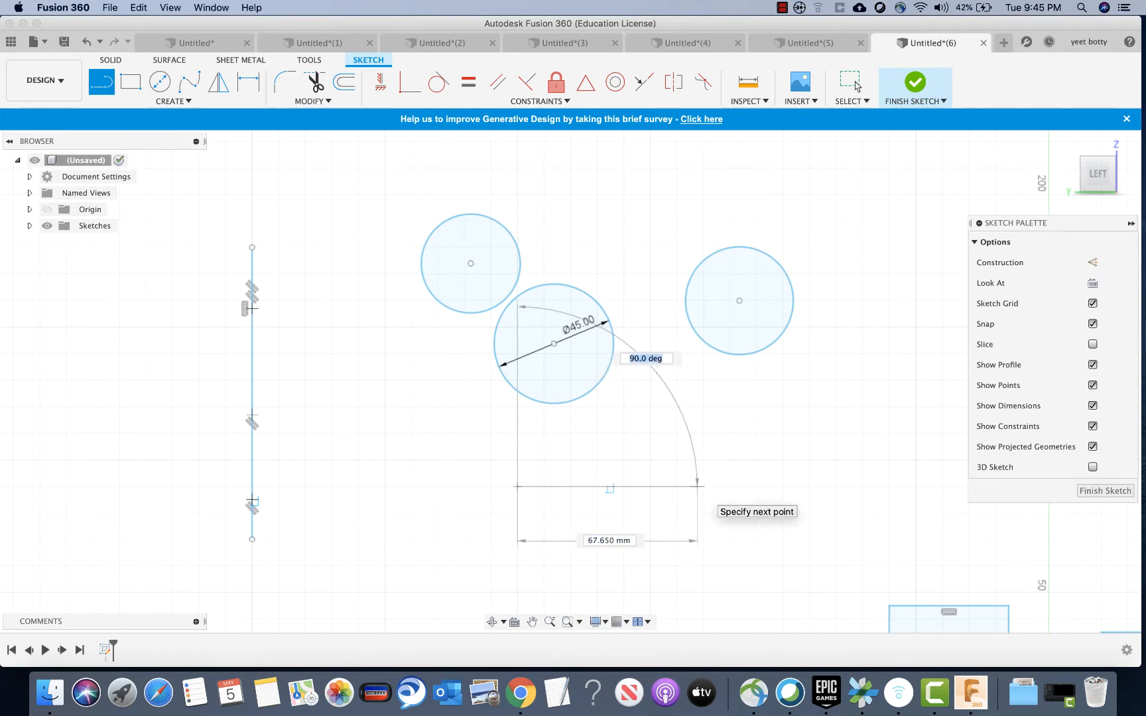
key(BackSpace)
text(1)
key(BackSpace)
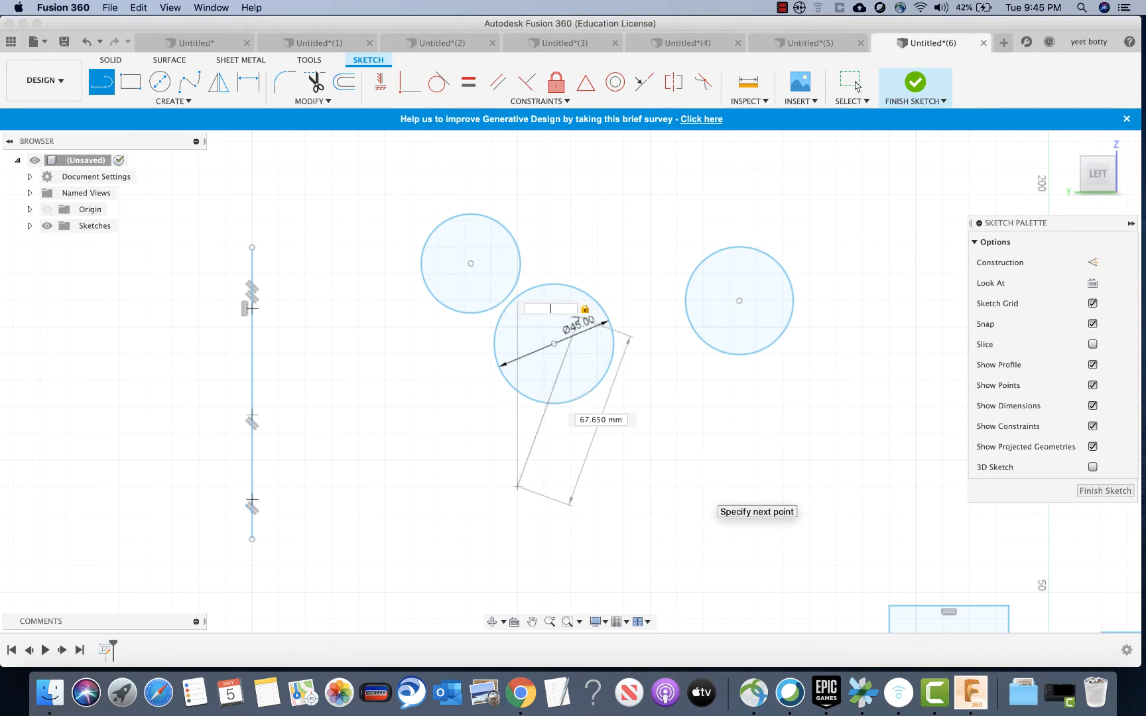
text(0)
key(BackSpace)
key(BackSpace)
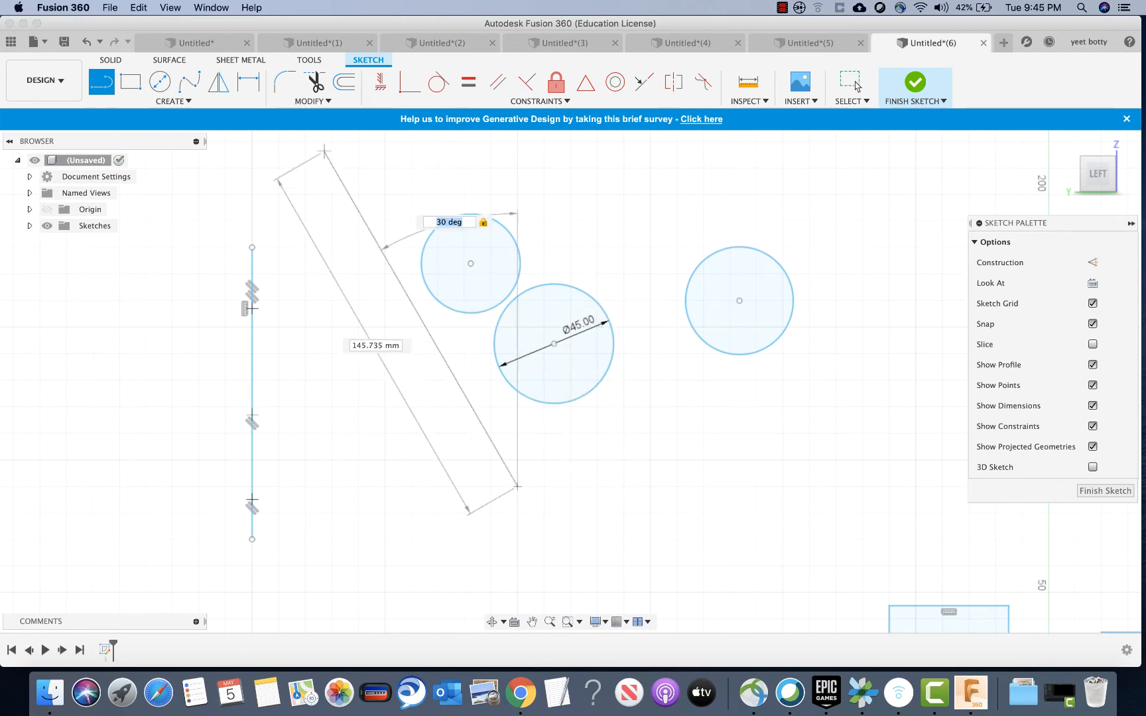
click(576, 385)
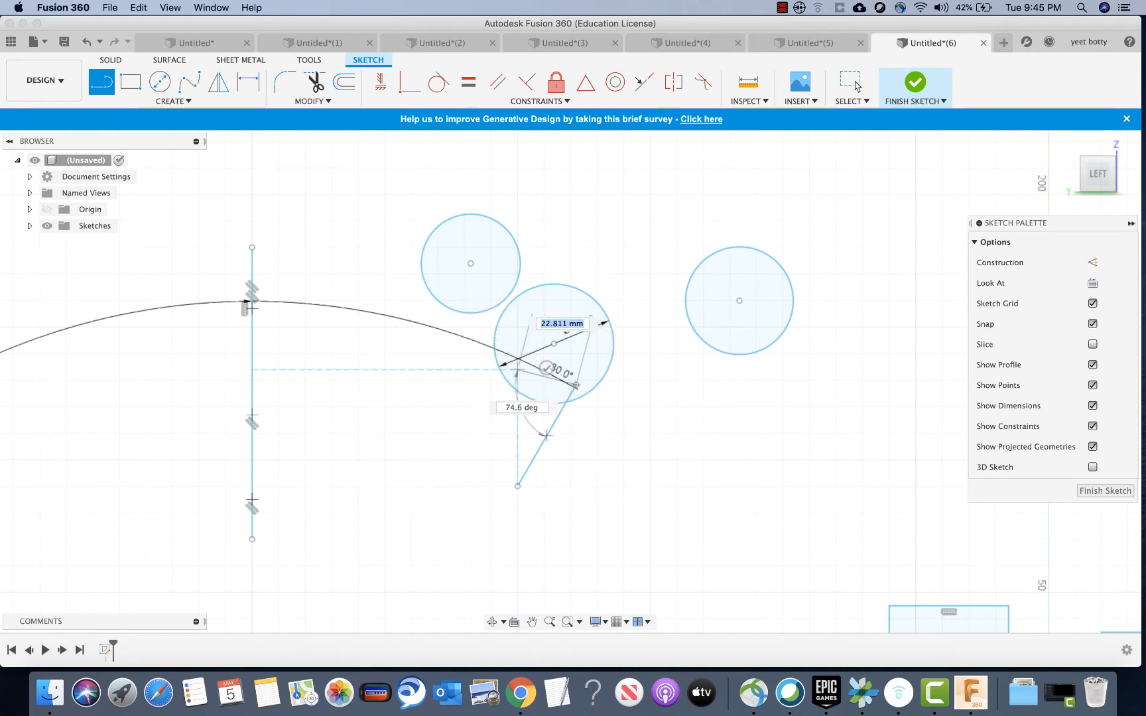
right_click(710, 445)
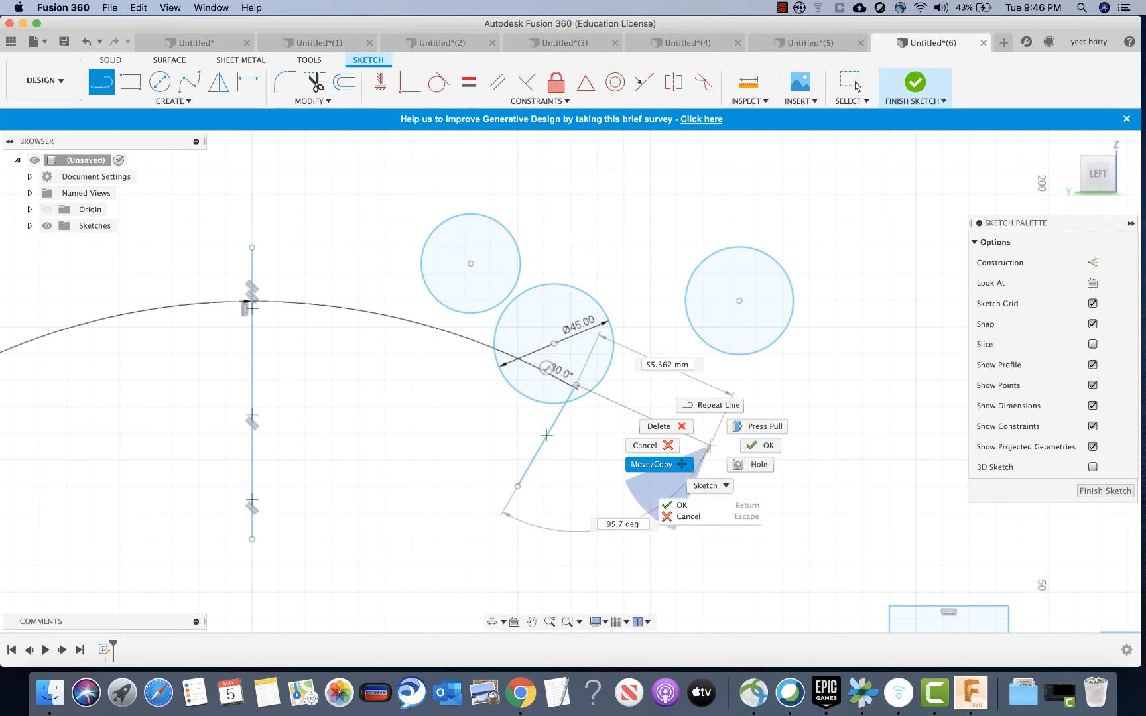
click(763, 445)
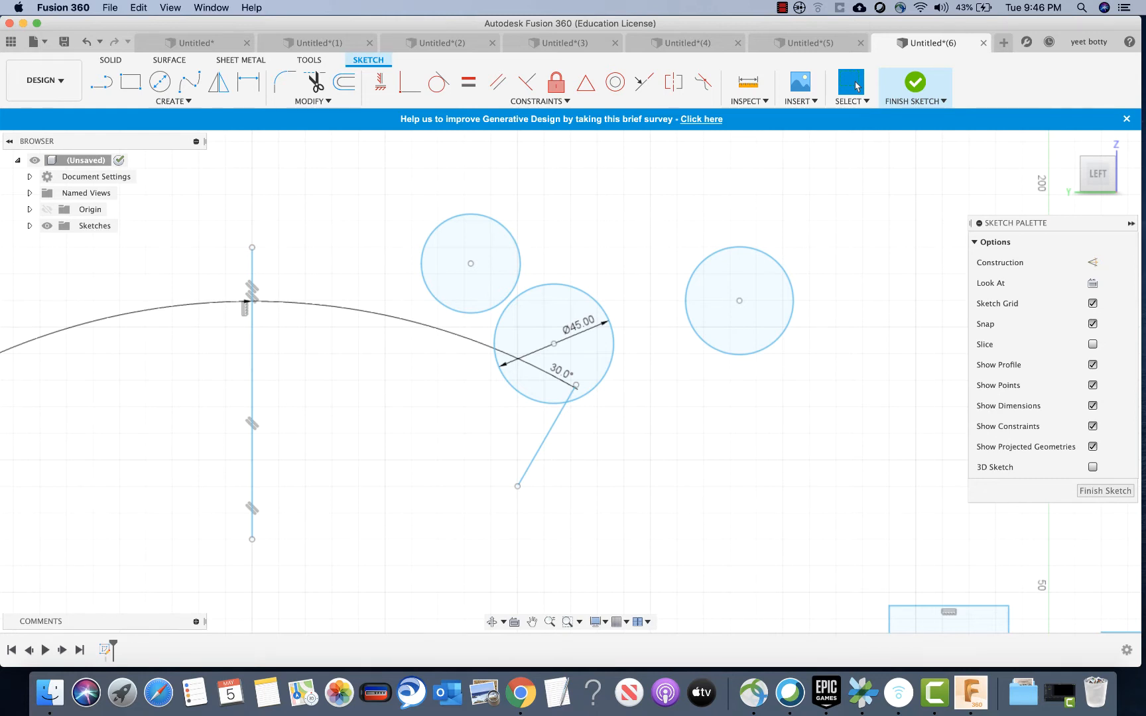
Finish the current sketch and start a new sketch on the same origin plane.
click(1105, 491)
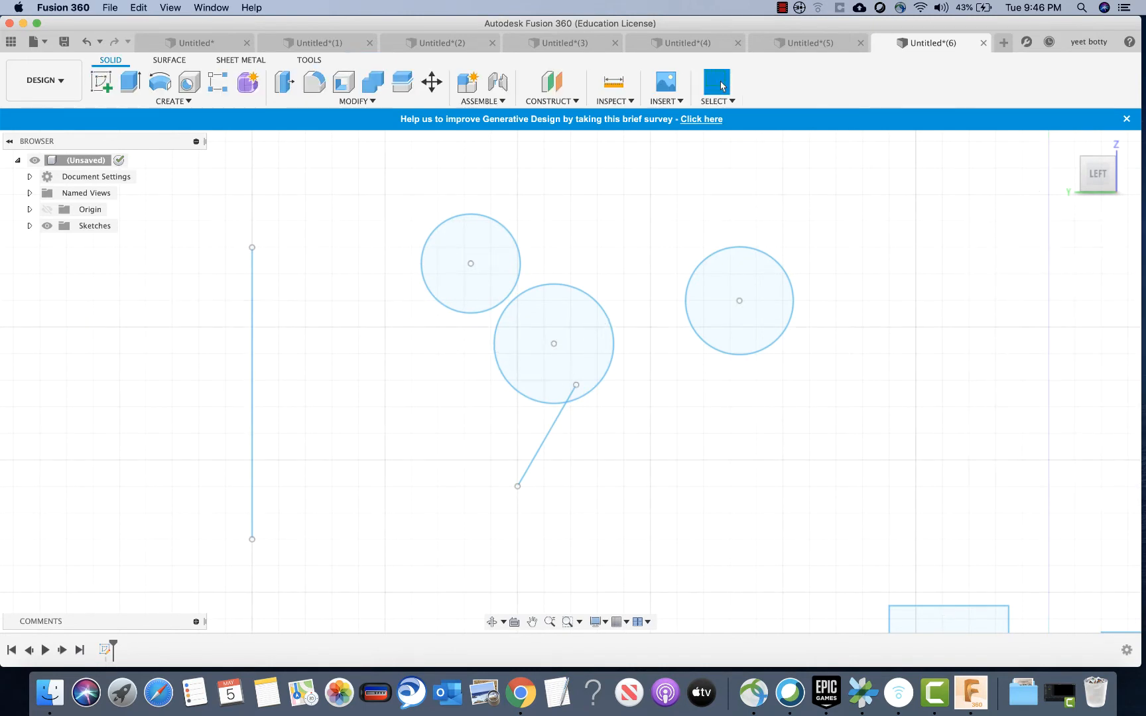
click(173, 101)
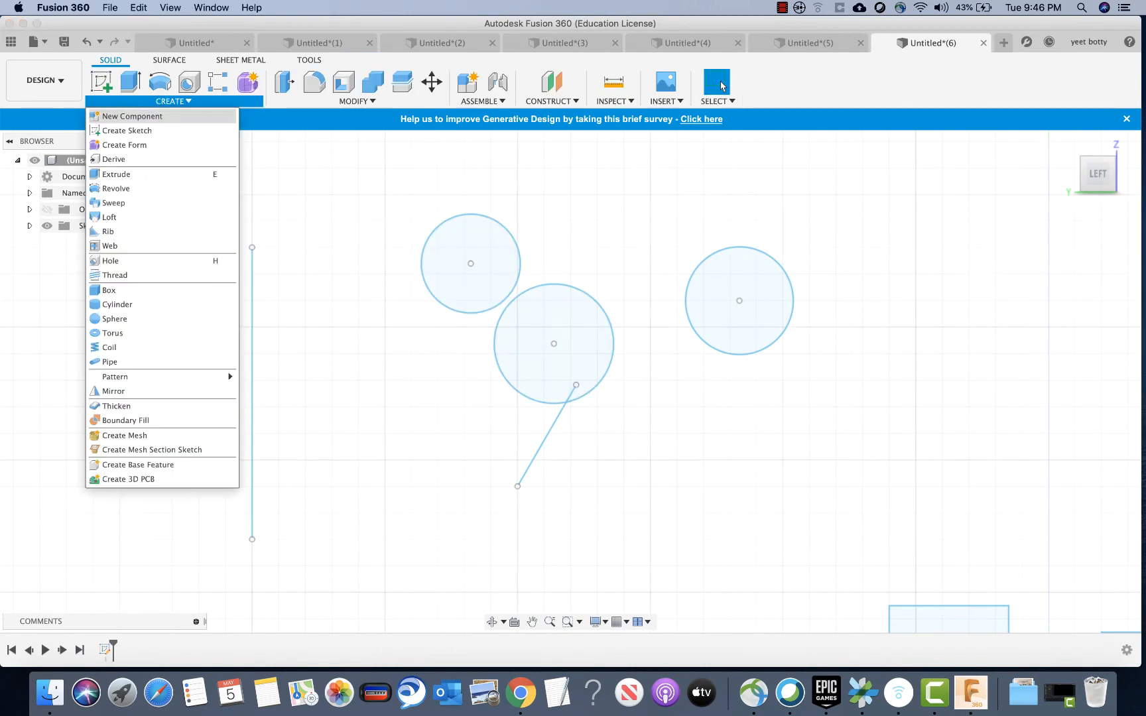
click(102, 82)
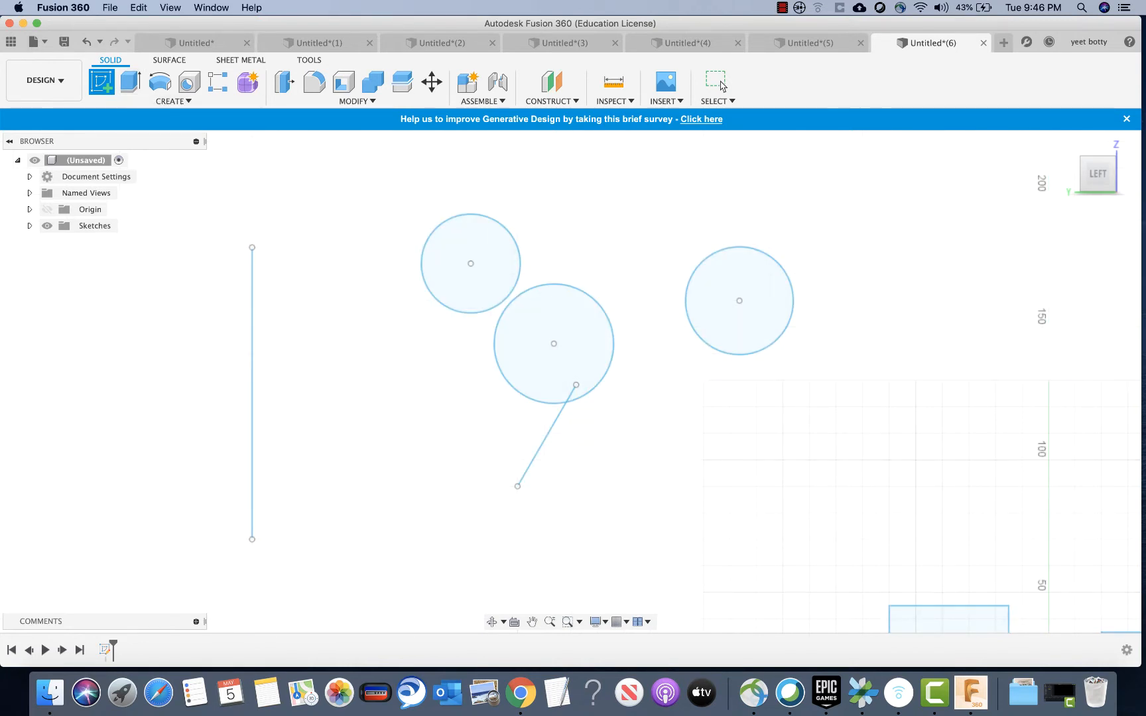
click(173, 100)
click(116, 128)
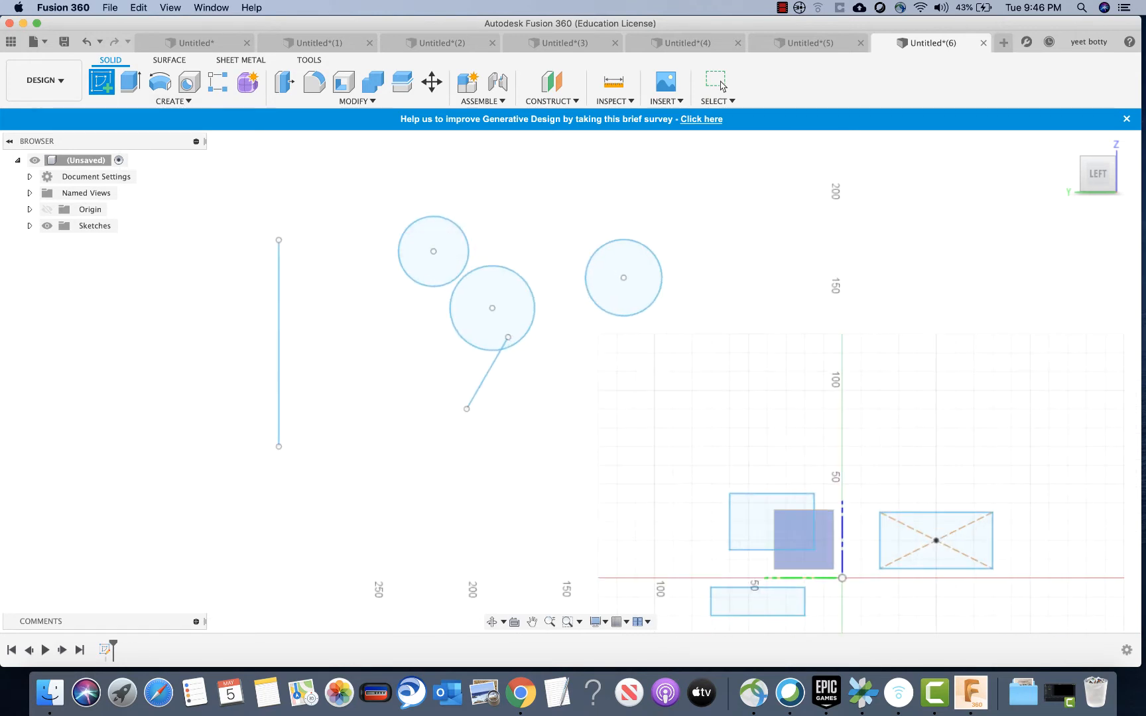
click(782, 8)
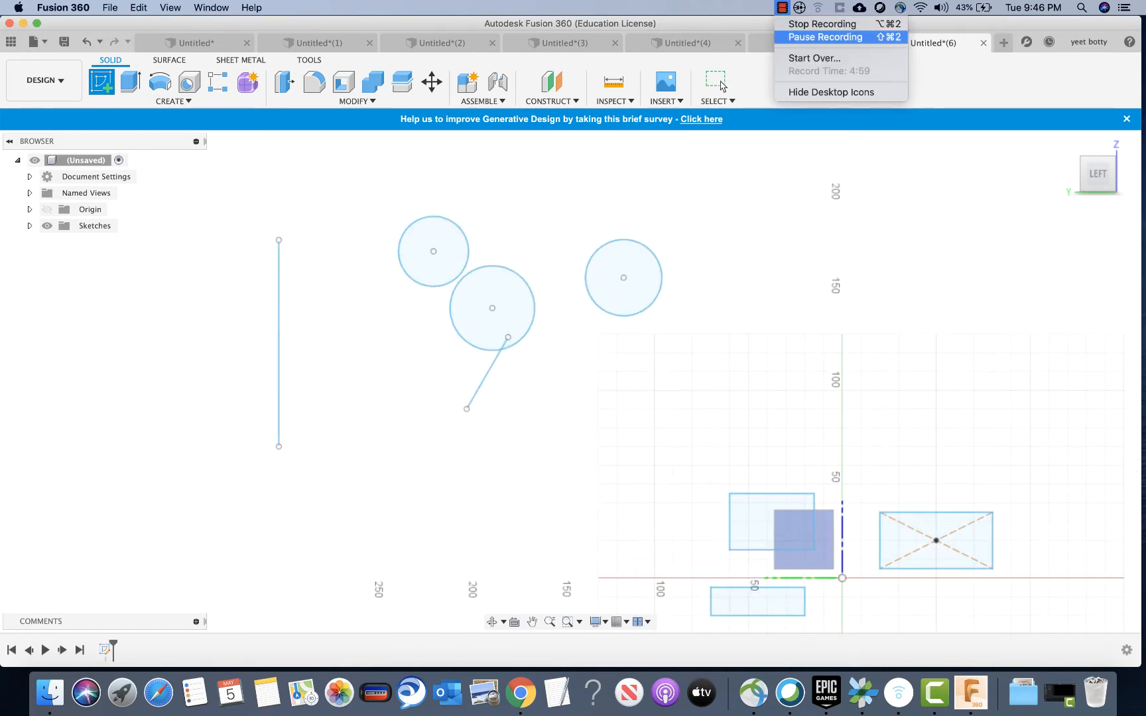
key(Return)
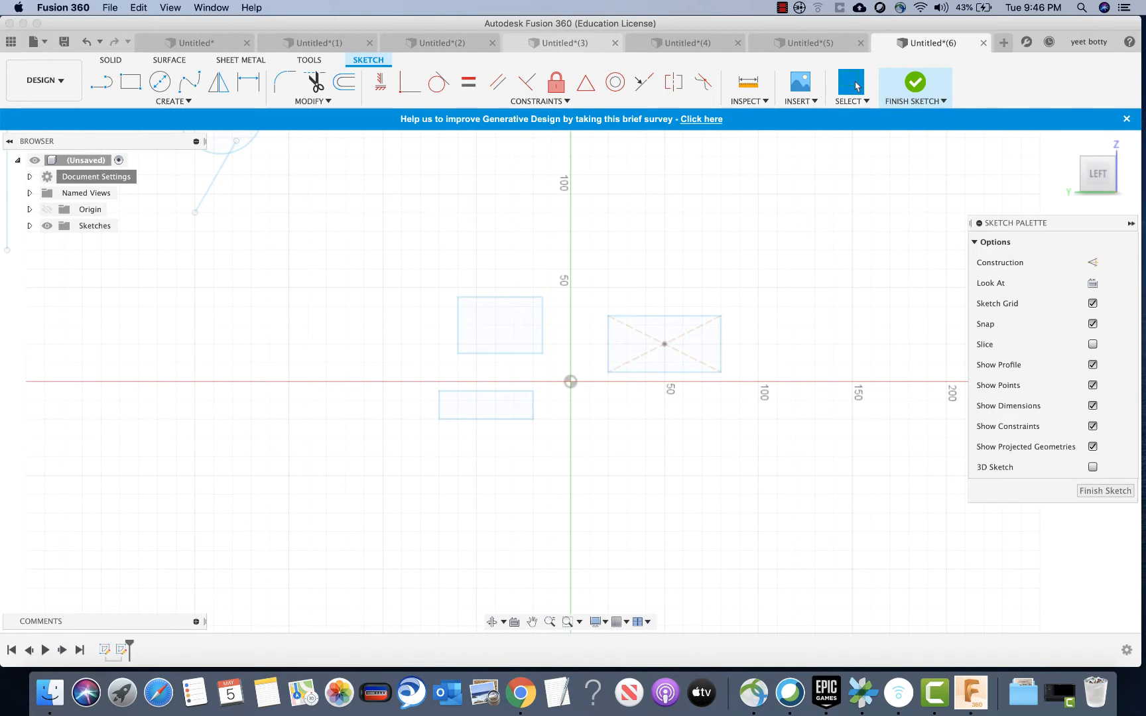
Sketch a two-point rectangle up and to the left of the existing rectangles, and exit the rectangle command.
click(131, 82)
click(289, 250)
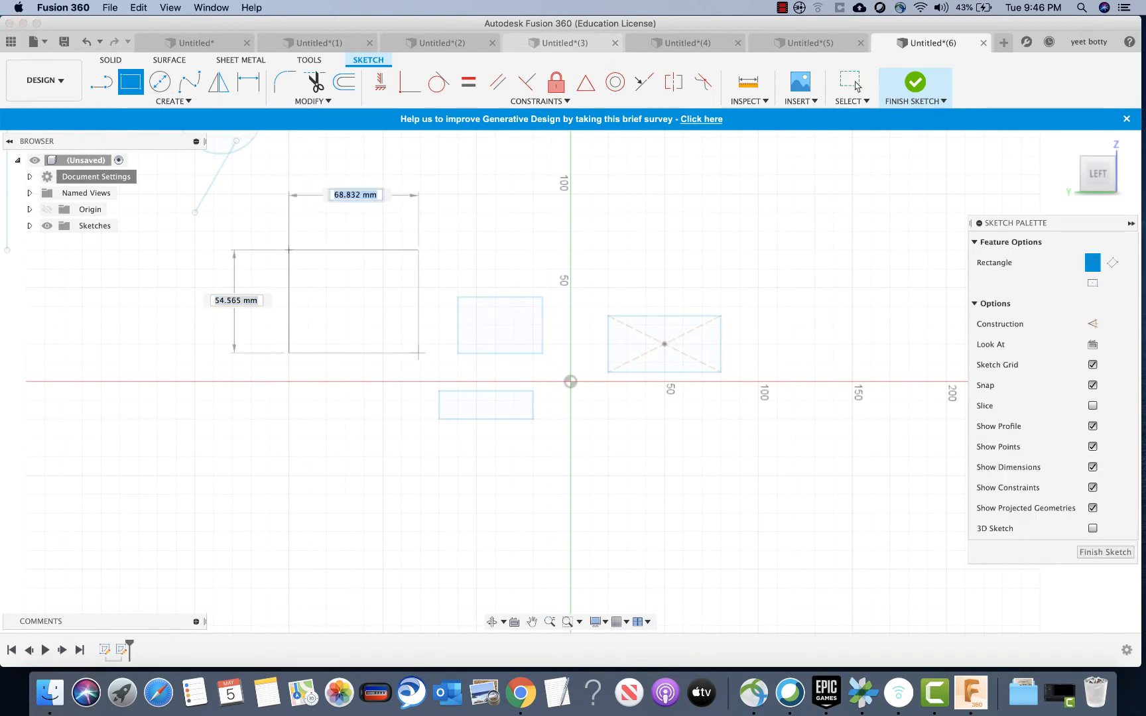
right_click(420, 344)
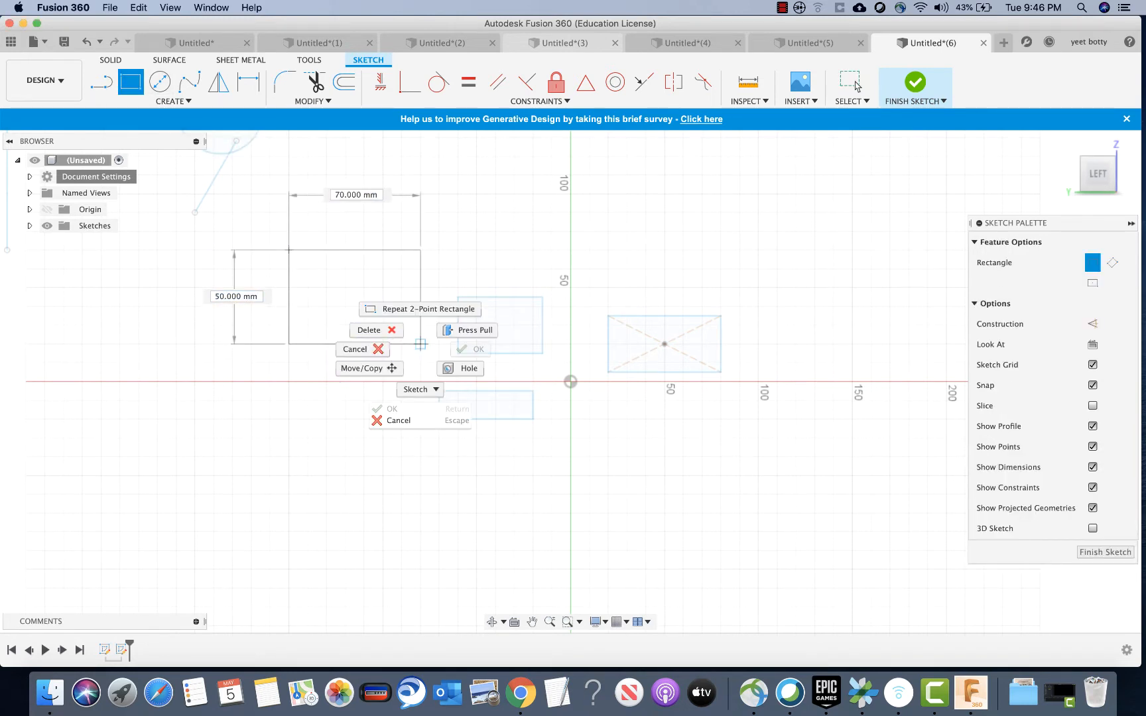
click(406, 314)
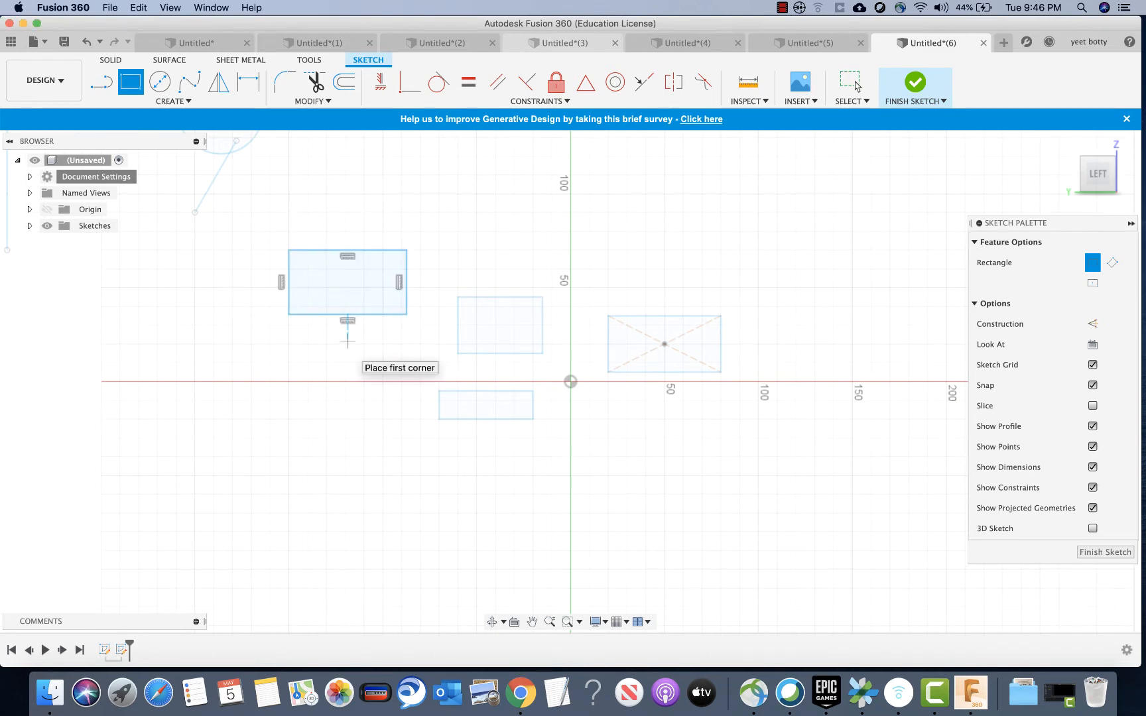
right_click(446, 237)
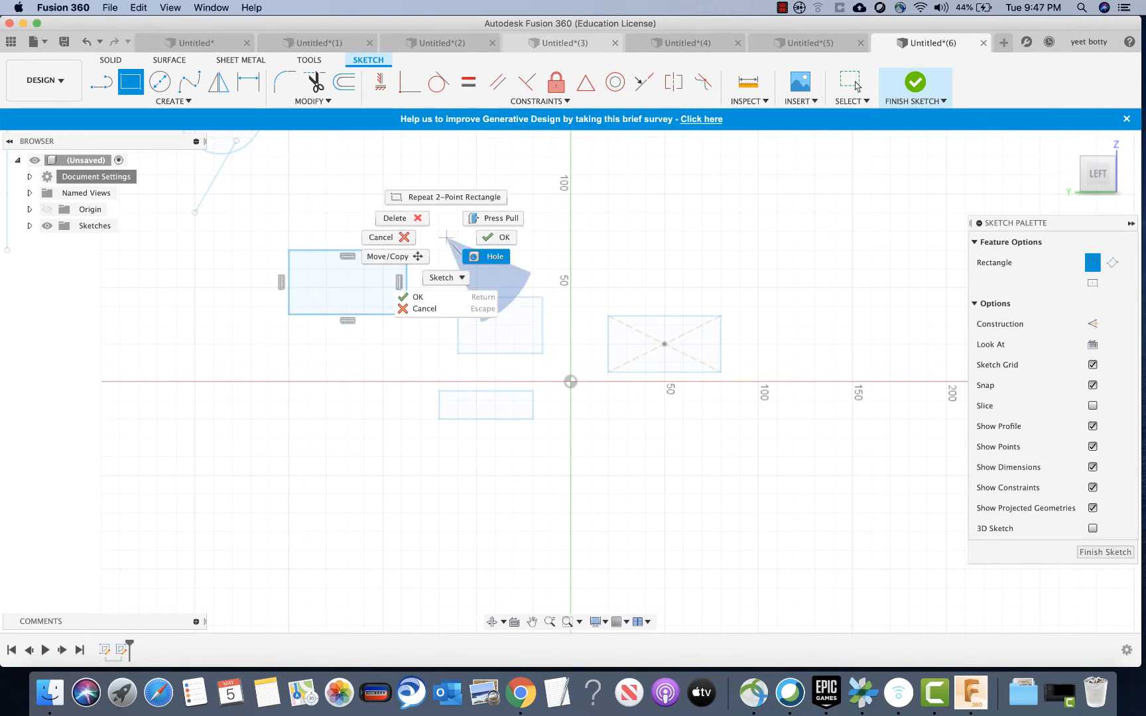
click(855, 85)
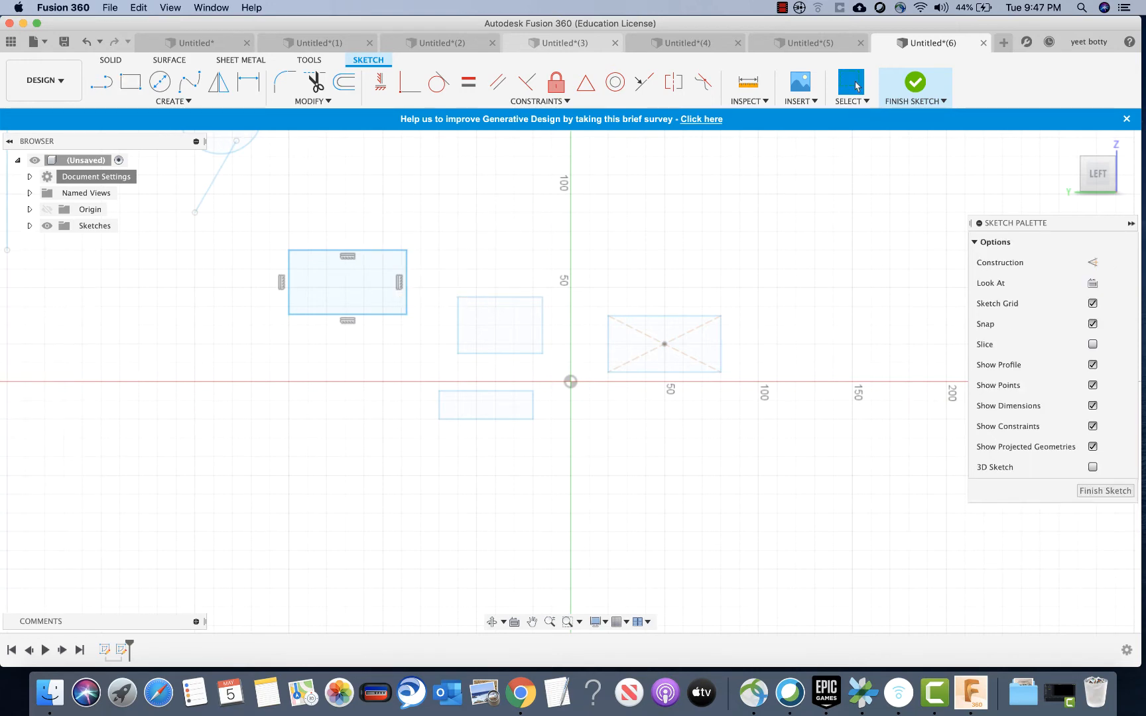
scroll(258, 279, up, 3)
scroll(257, 279, down, 3)
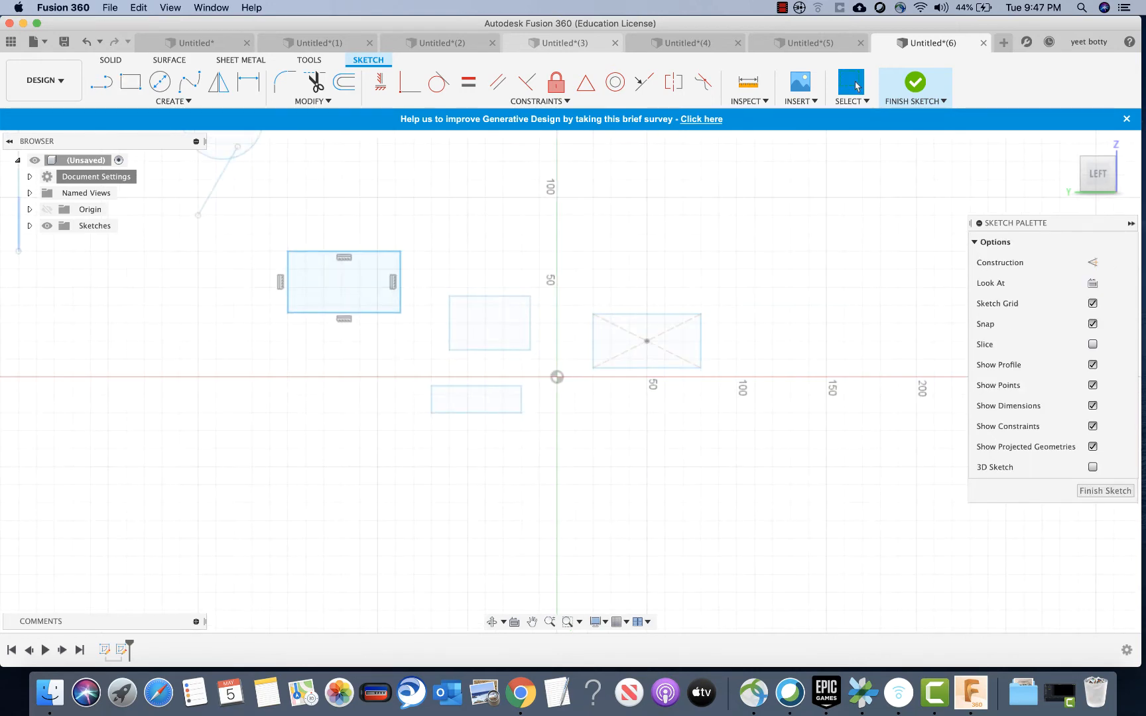
click(174, 101)
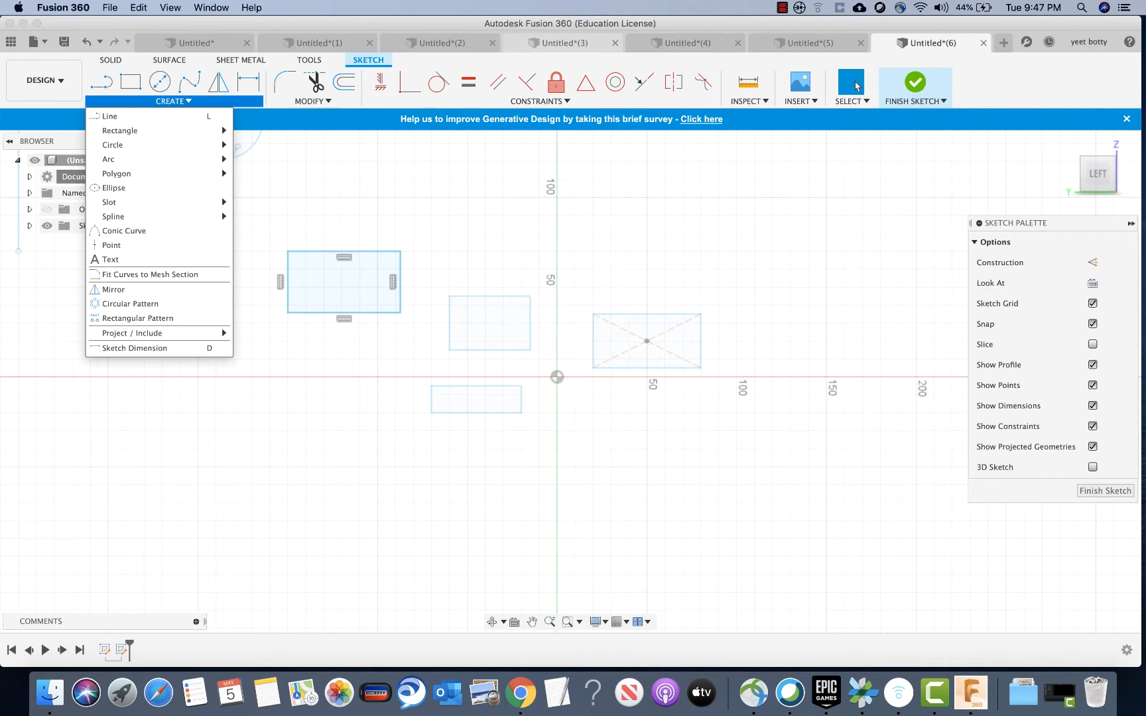
mouse_move(133, 203)
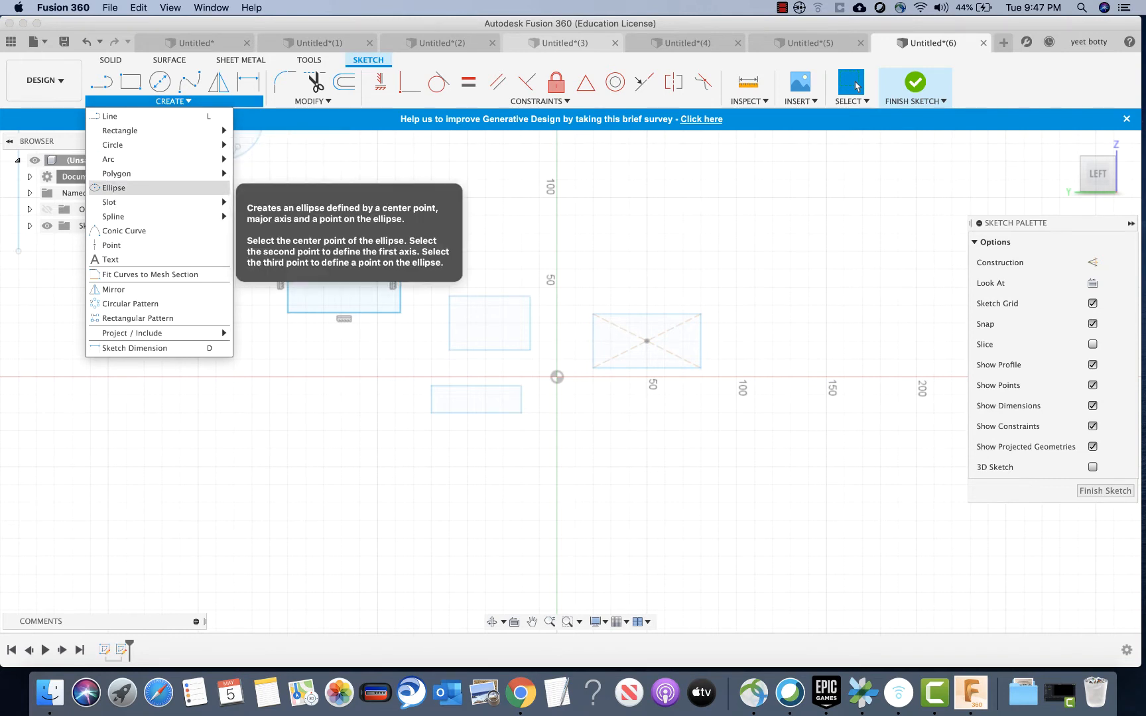
mouse_move(133, 160)
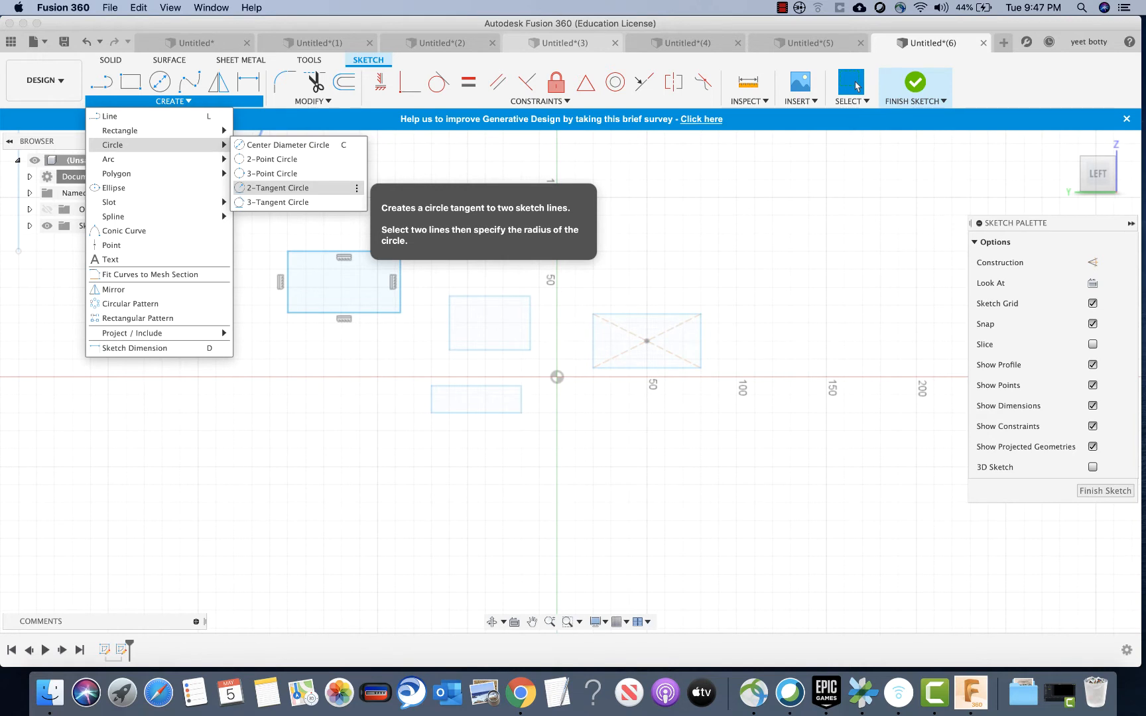
click(277, 188)
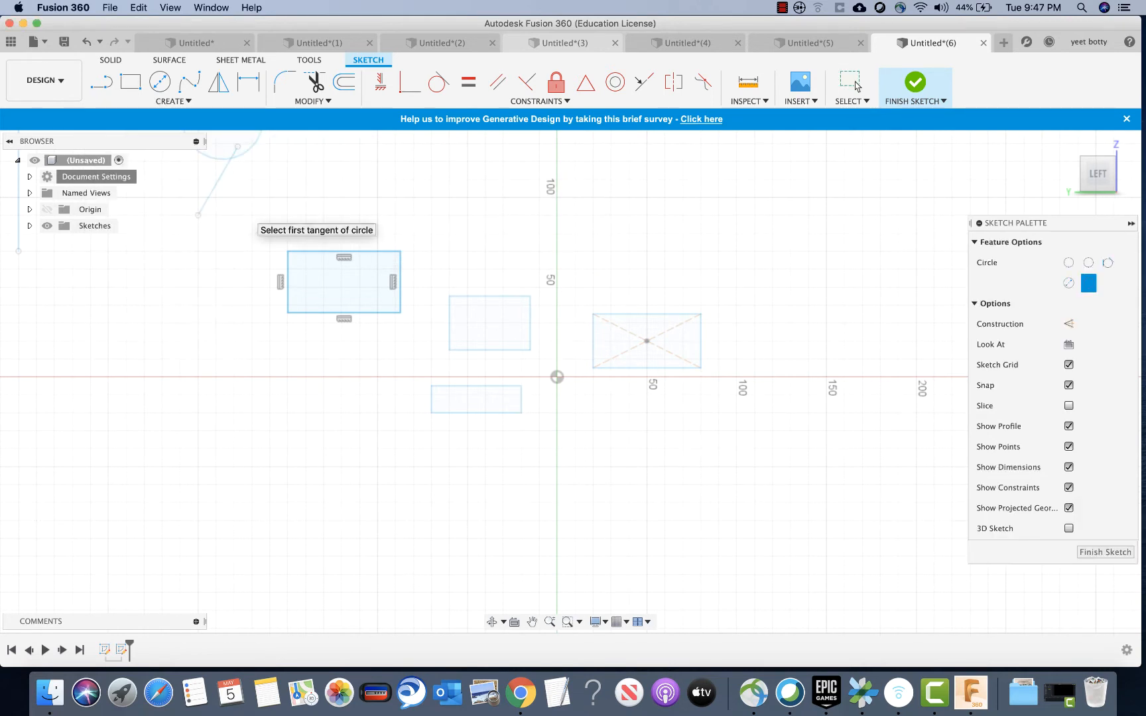
key(Escape)
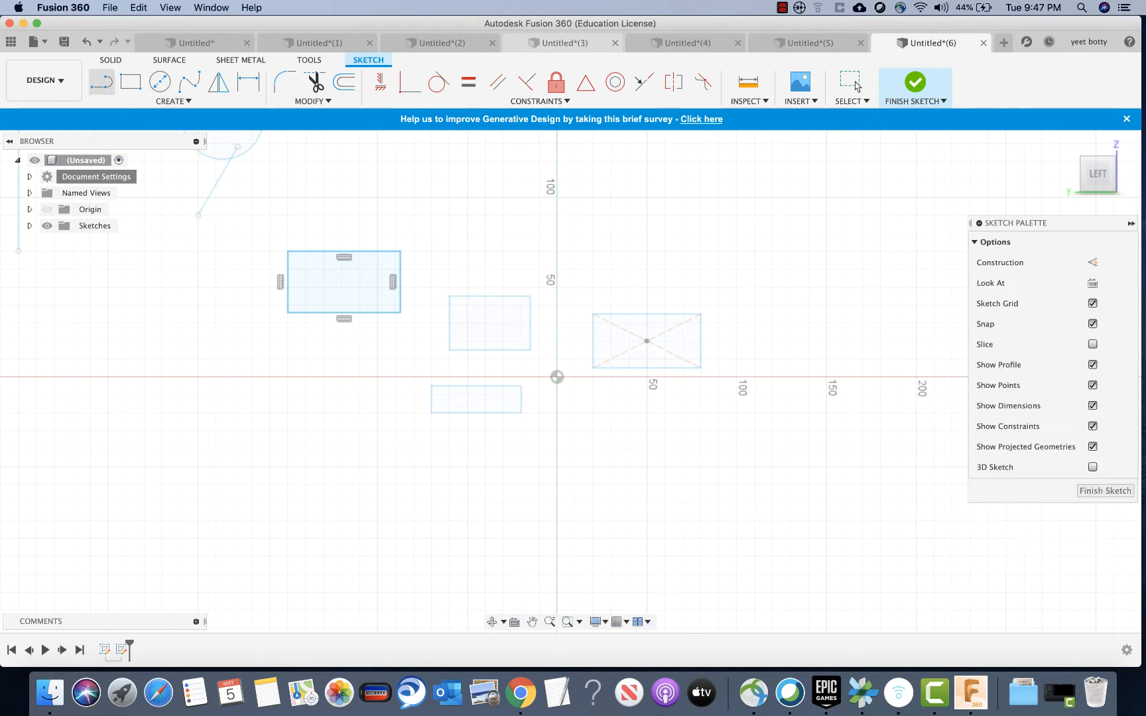
Sketch a vertical line below and to the left of the lowest rectangle, and end the line command.
key(l)
click(360, 413)
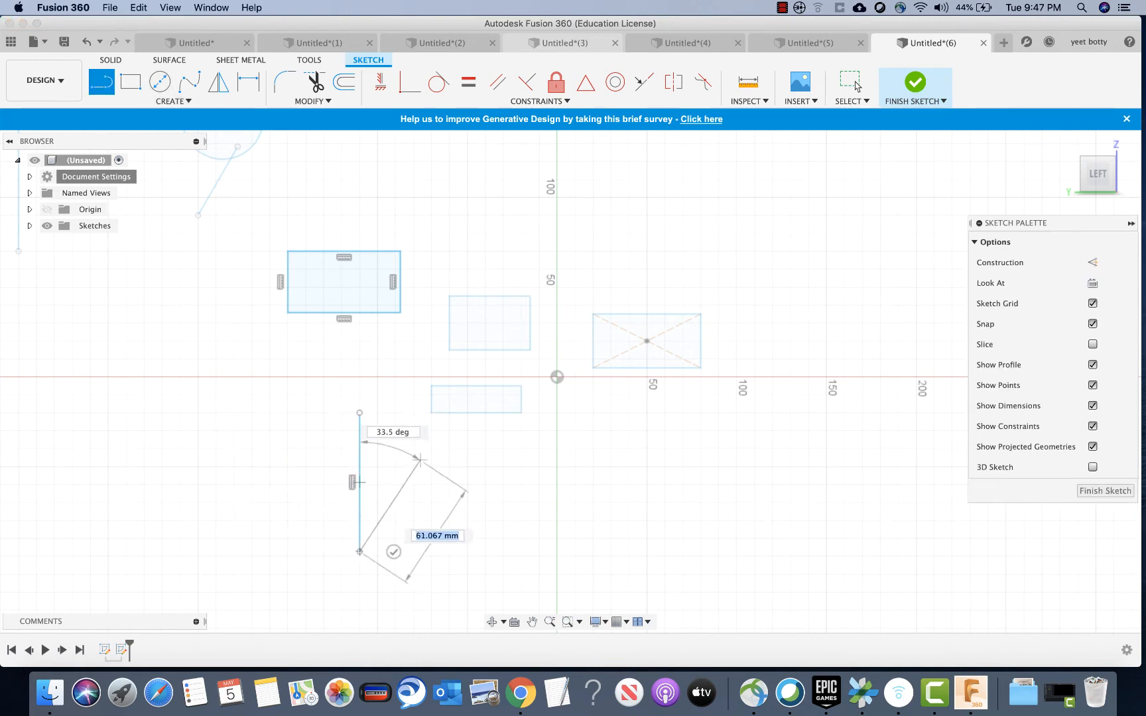
right_click(431, 538)
click(477, 532)
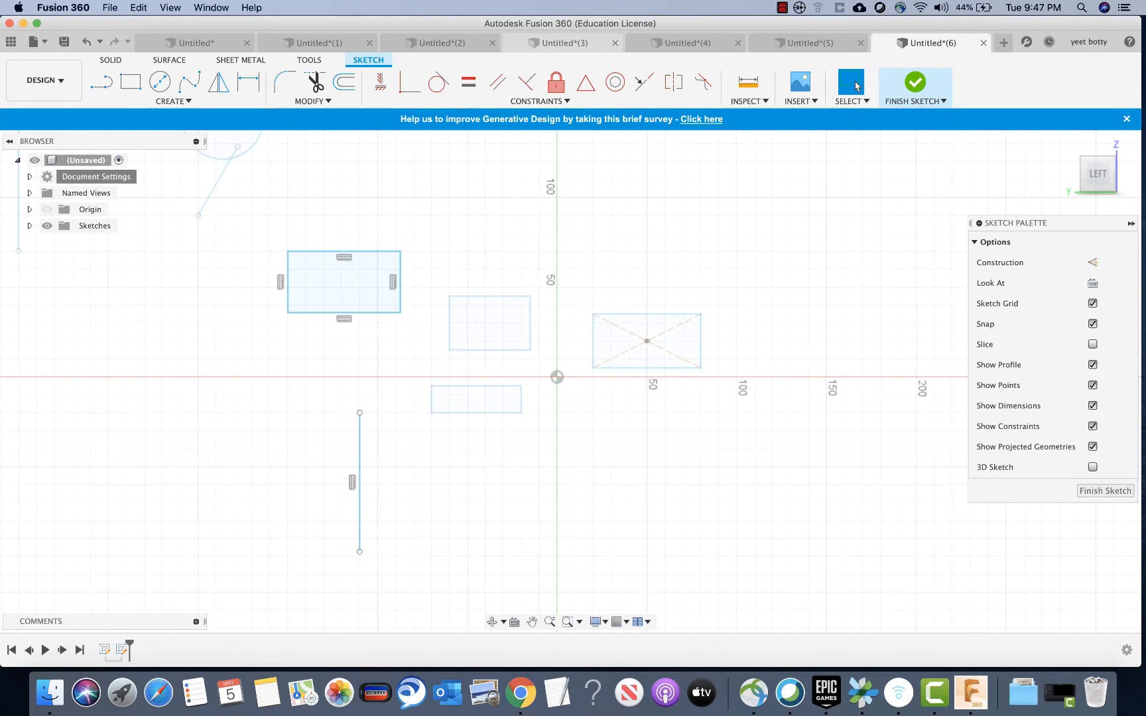
Sketch a second vertical line about 80 mm long, down from the lowest rectangle's bottom edge and about 60 mm from the first line, and exit the command.
key(l)
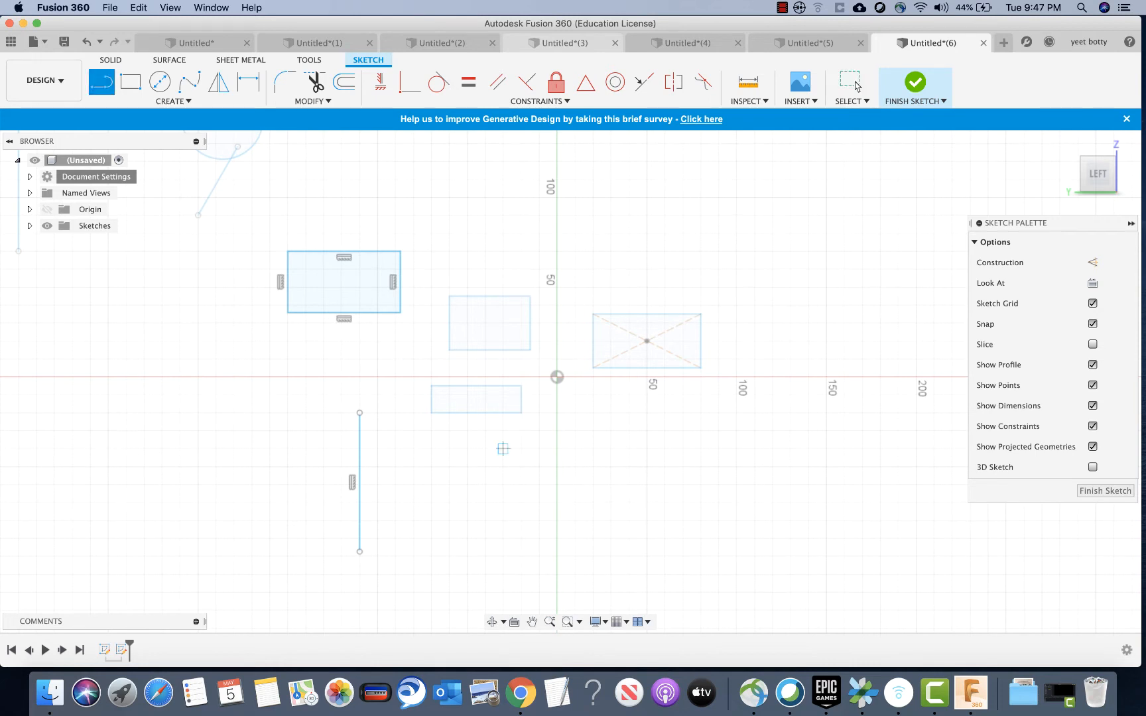
click(468, 413)
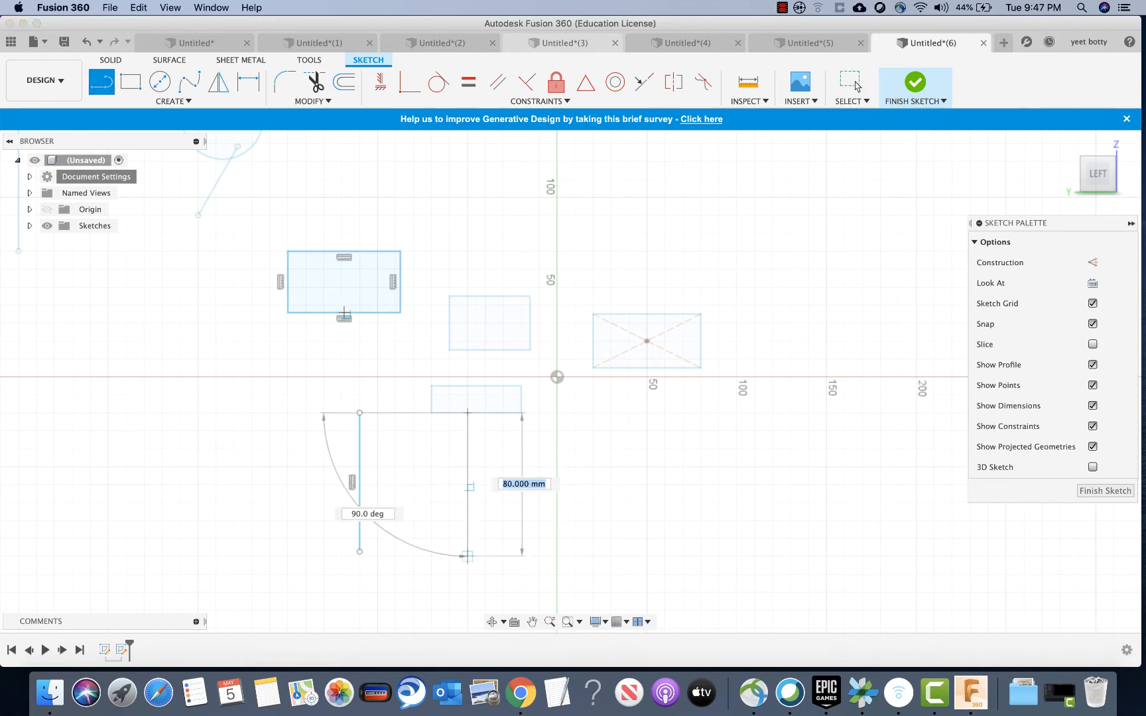
click(468, 556)
right_click(559, 492)
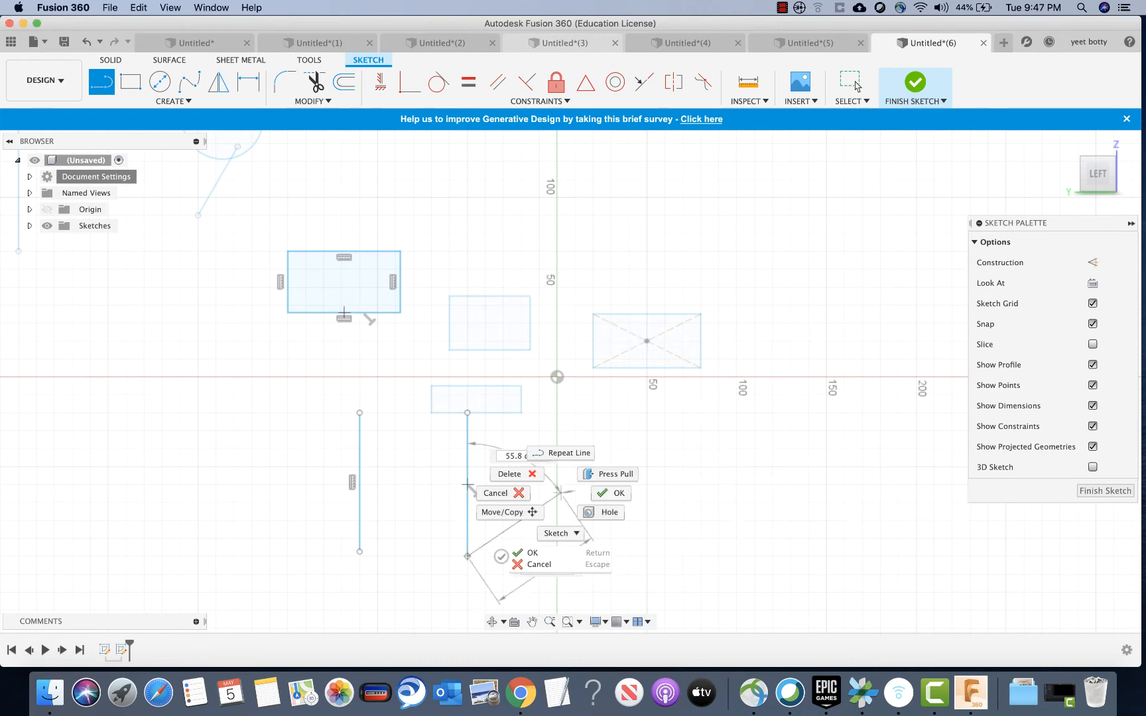
click(612, 493)
key(Escape)
Create a 2-tangent circle of about 30 mm radius between the two vertical lines.
click(173, 100)
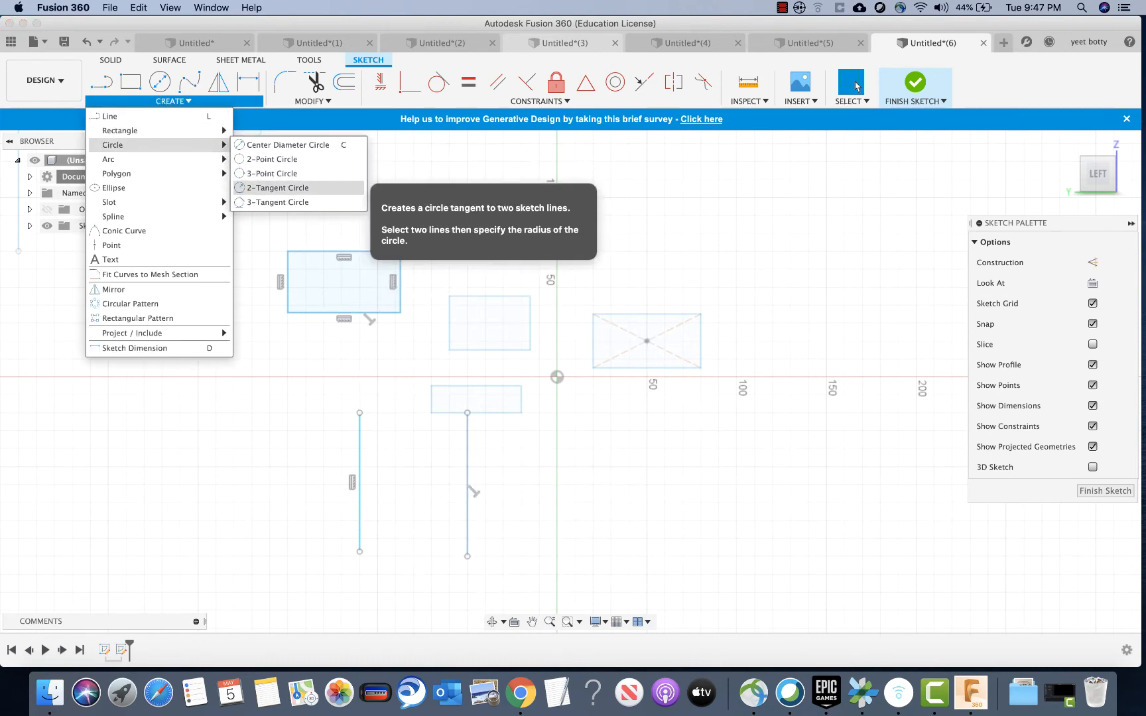
click(278, 188)
click(468, 491)
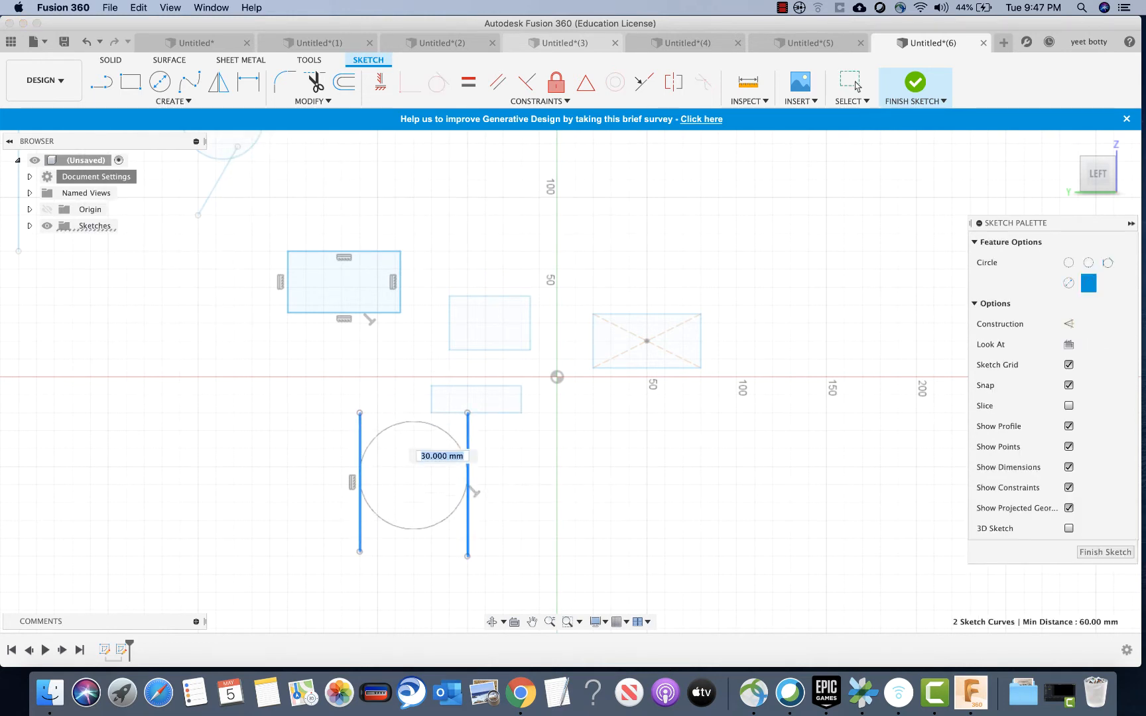
click(417, 489)
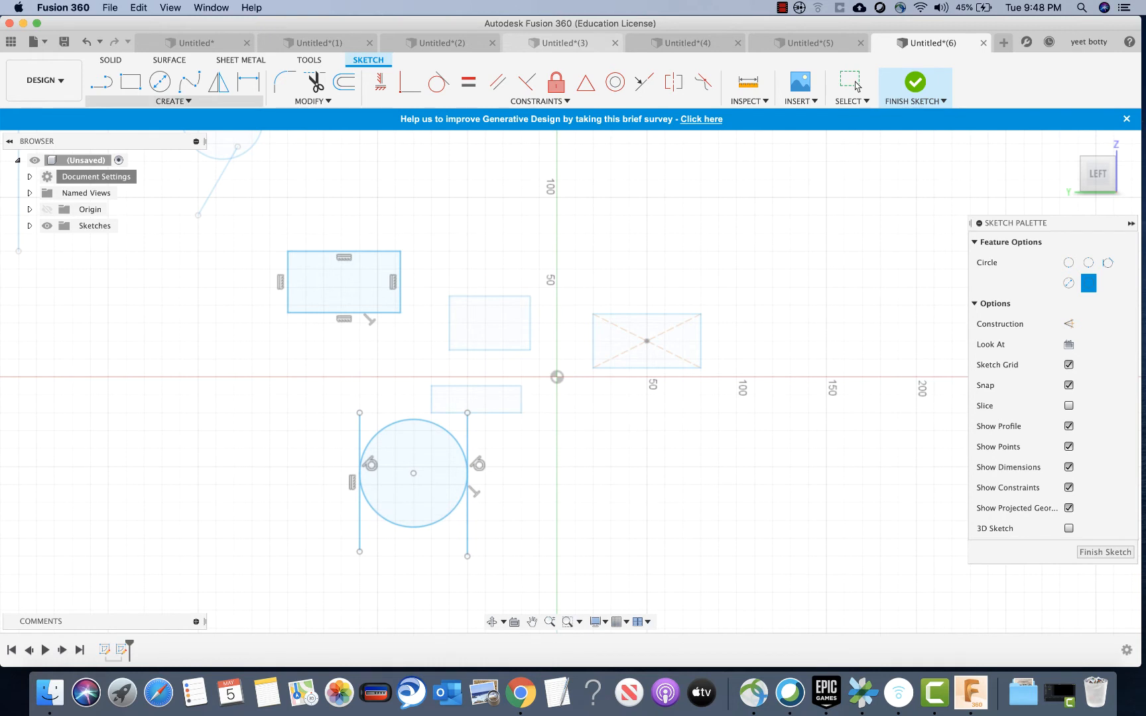
Sketch an upward-bulging 3-point arc in the empty area below and to the right of the tangent circle, and finish the arc command.
click(173, 101)
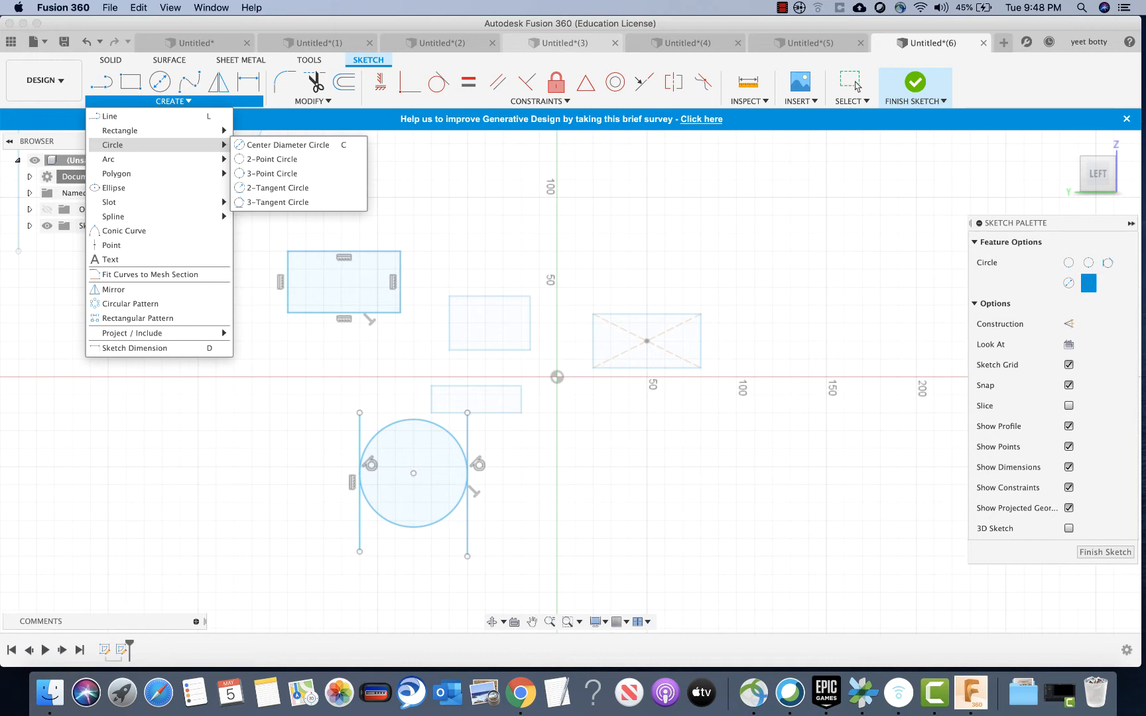
mouse_move(157, 159)
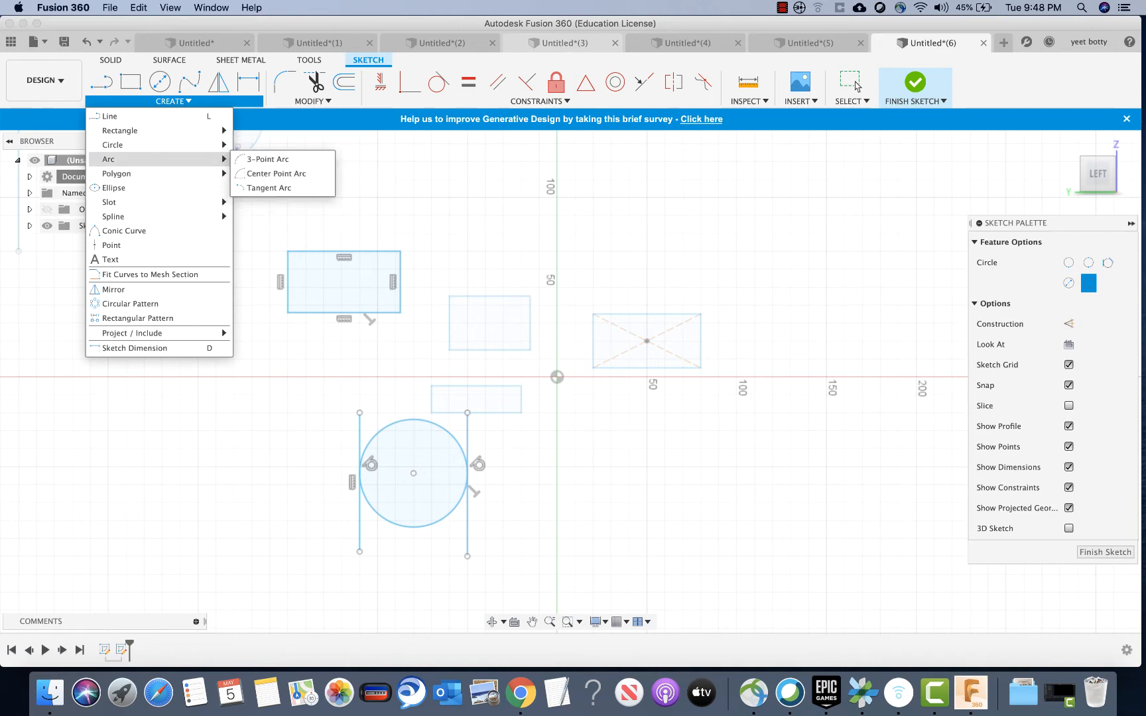
click(262, 160)
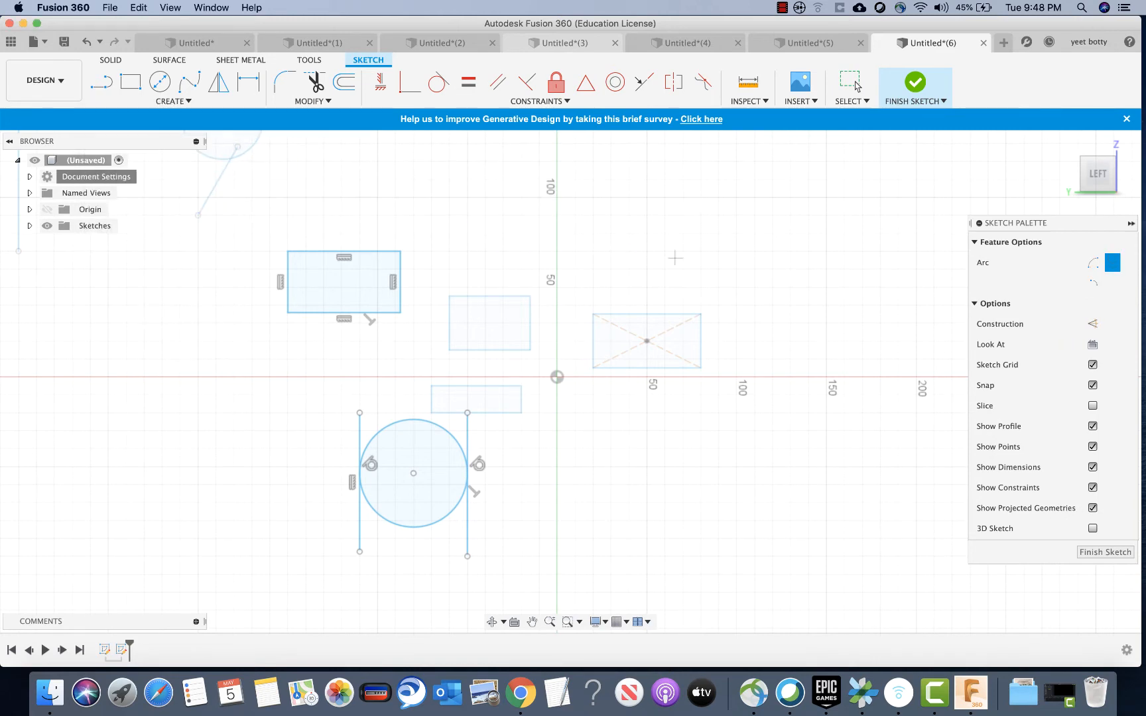
scroll(711, 559, down, 2)
scroll(712, 559, up, 4)
middle_drag(710, 556, 556, 245)
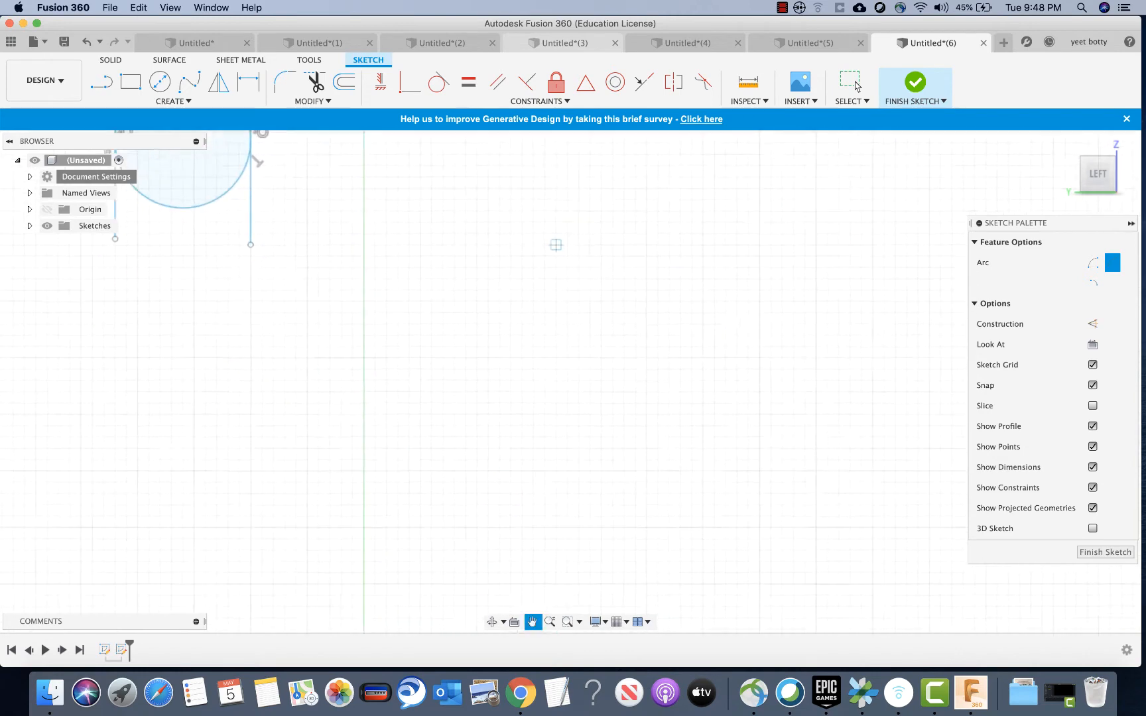
click(491, 342)
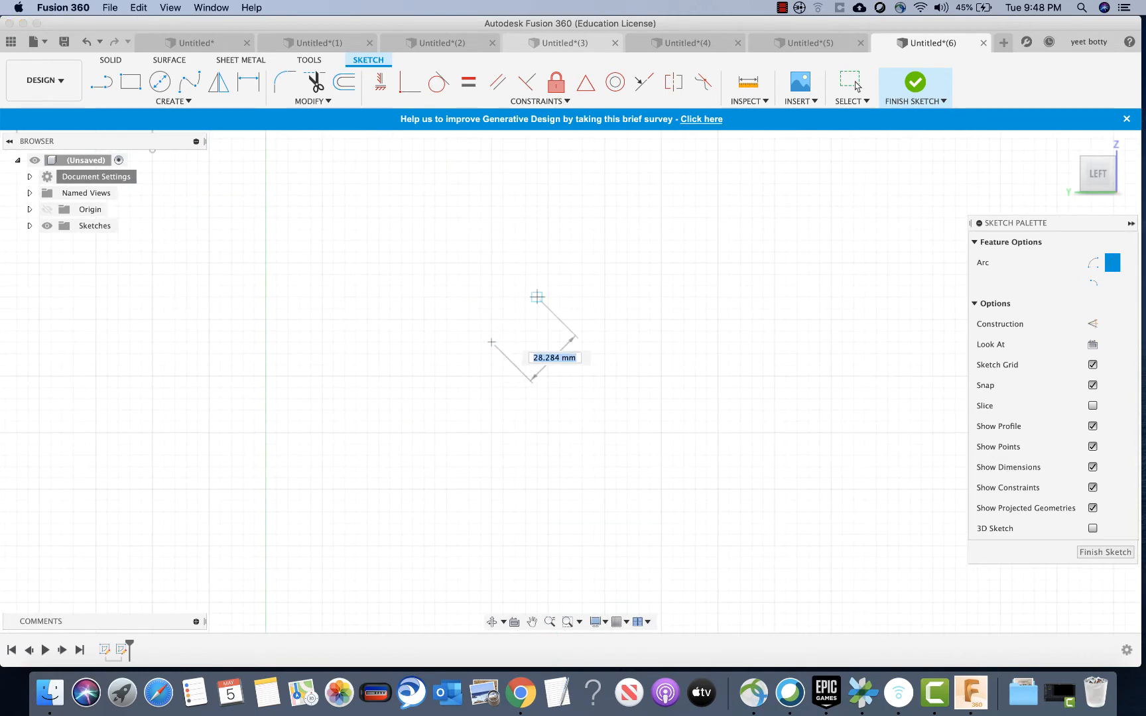
click(604, 274)
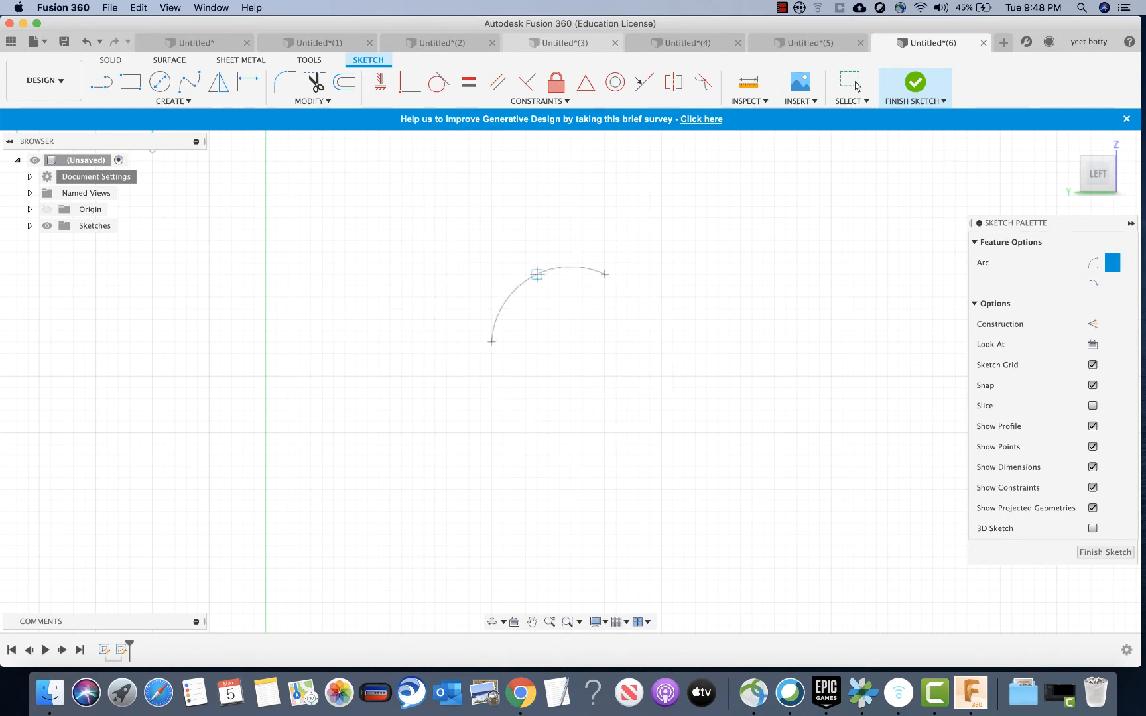
click(515, 262)
right_click(661, 353)
click(683, 354)
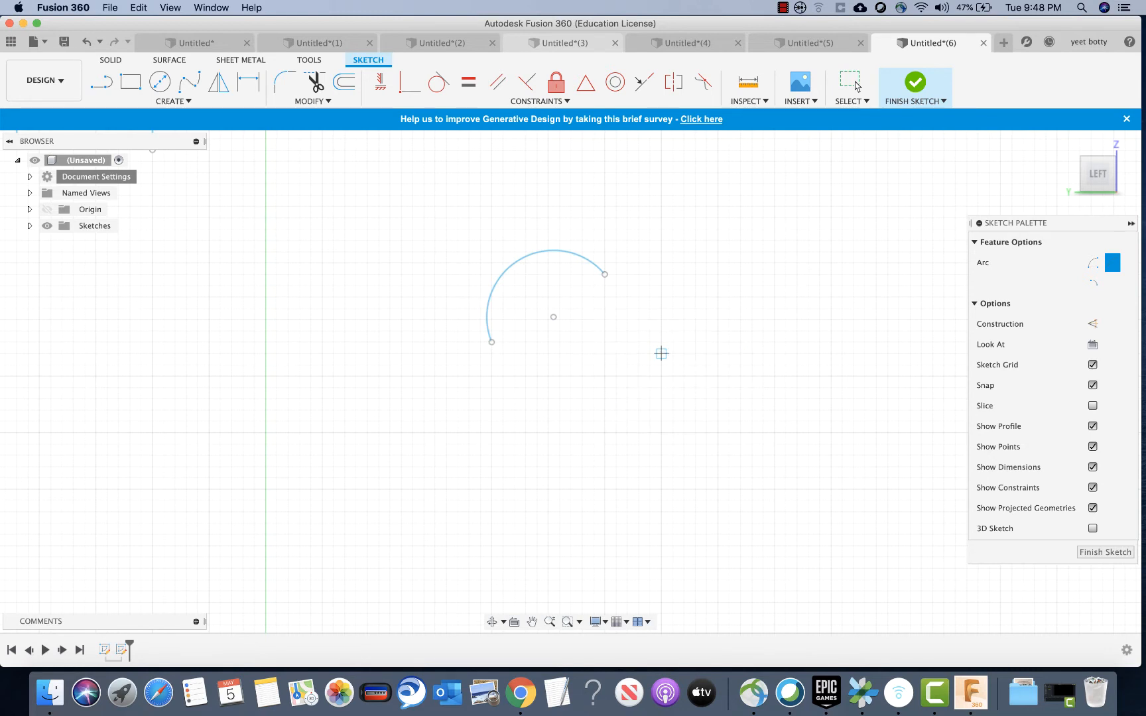
Sketch a center point arc sweeping about 298 degrees, up and to the left of the 3-point arc.
click(173, 100)
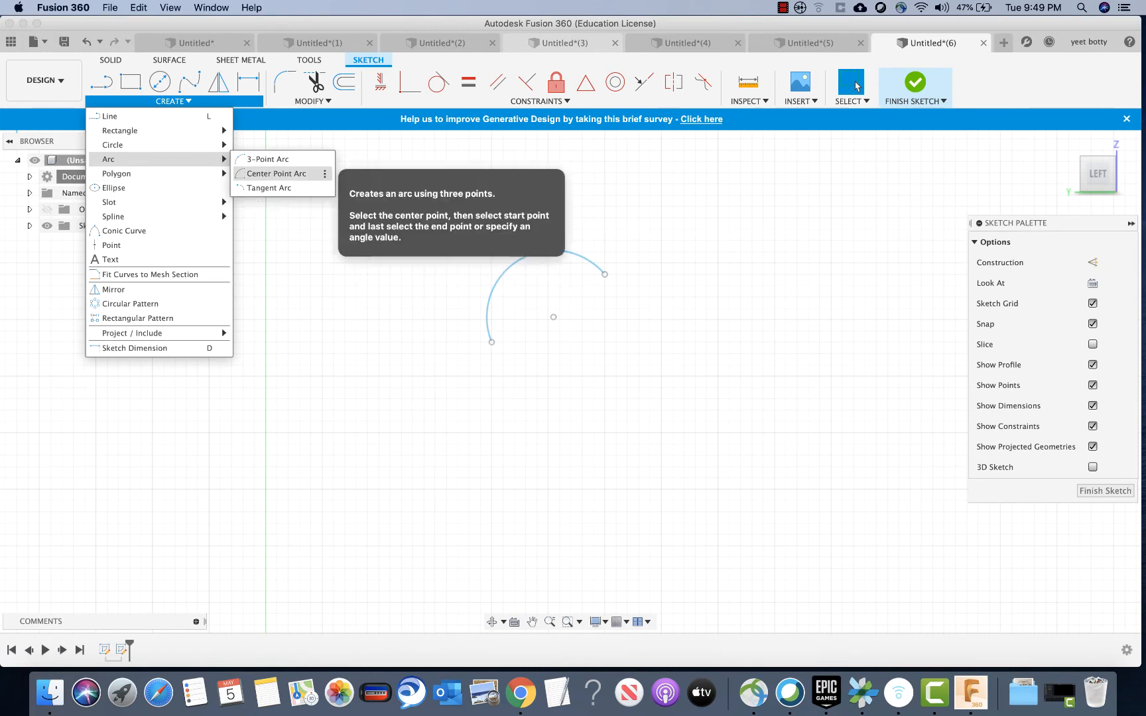
click(277, 173)
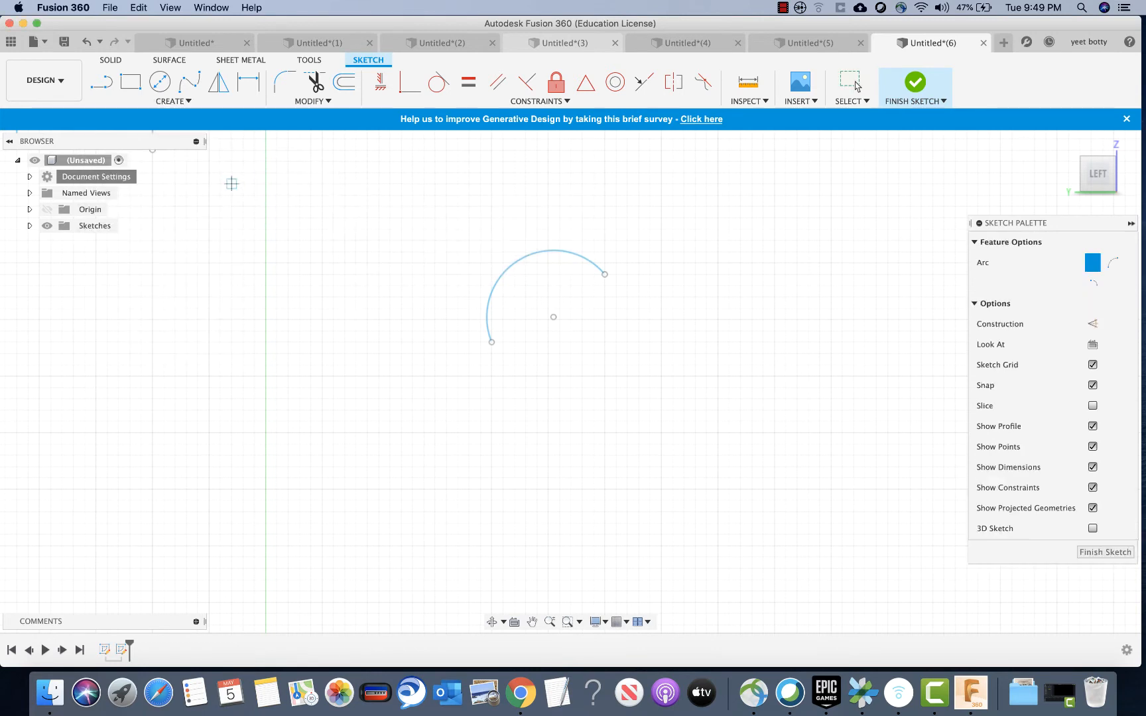
click(288, 250)
click(356, 198)
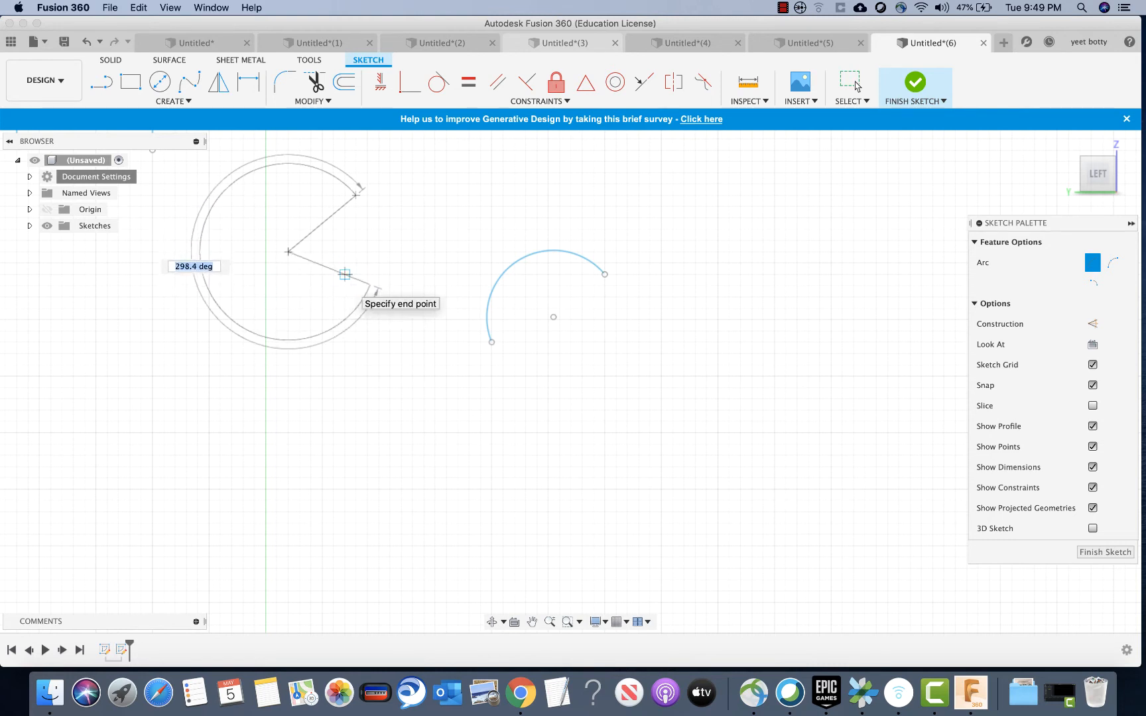
click(345, 274)
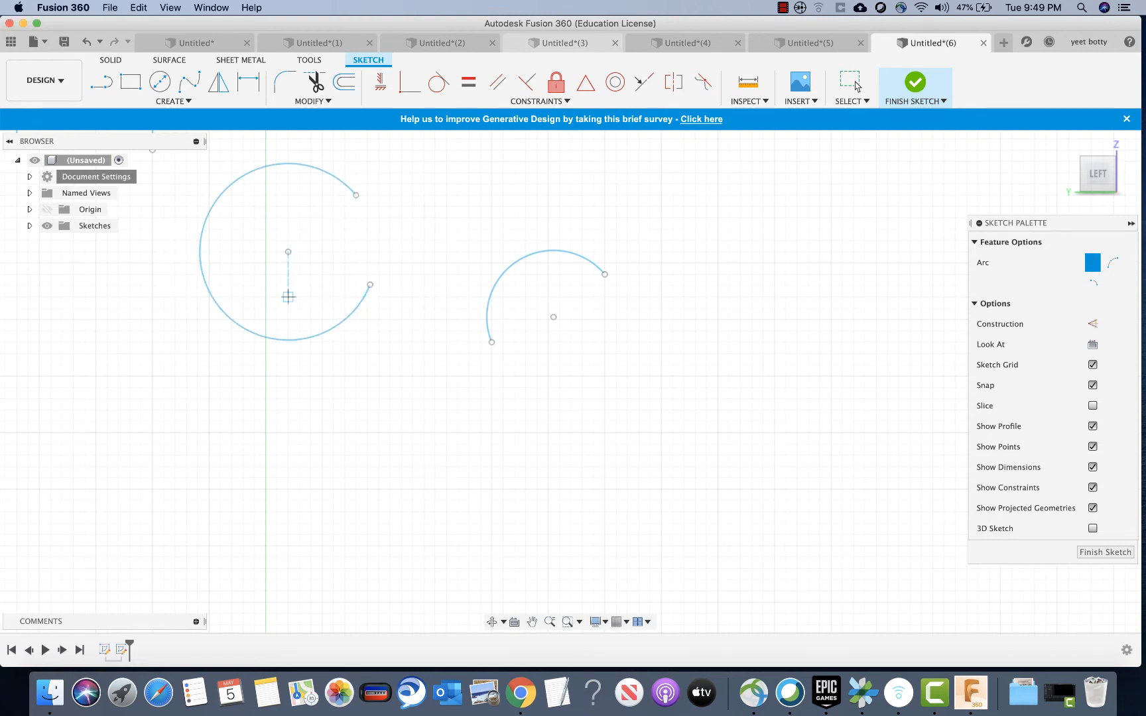
click(171, 101)
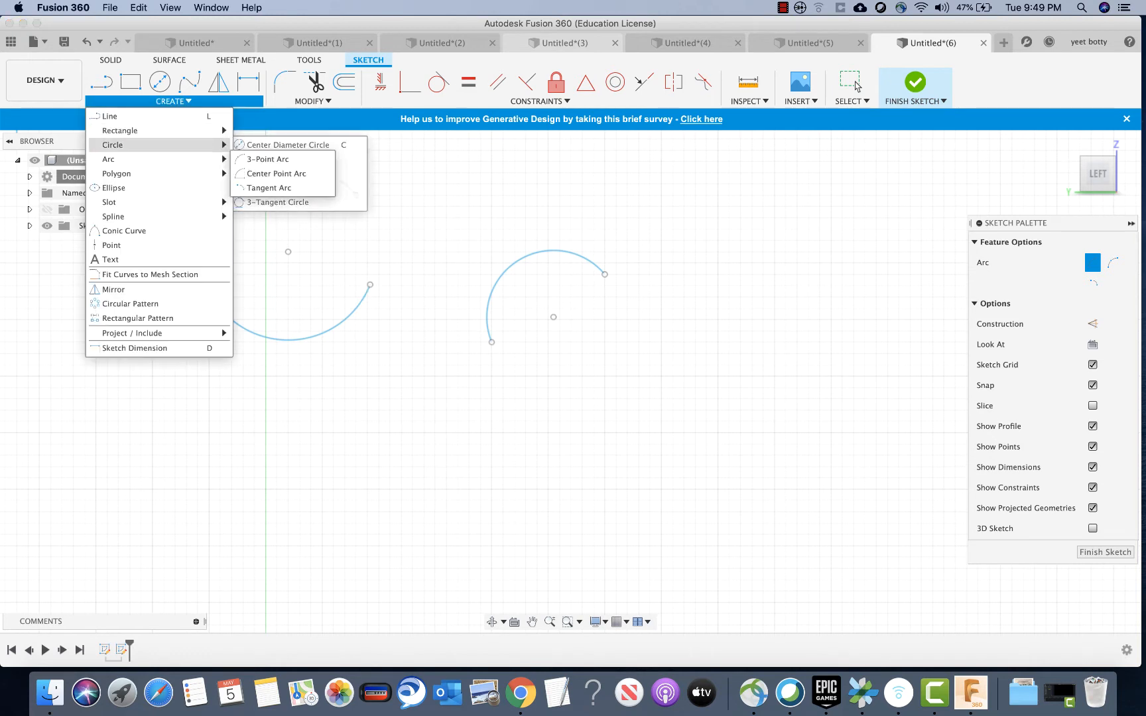
mouse_move(132, 159)
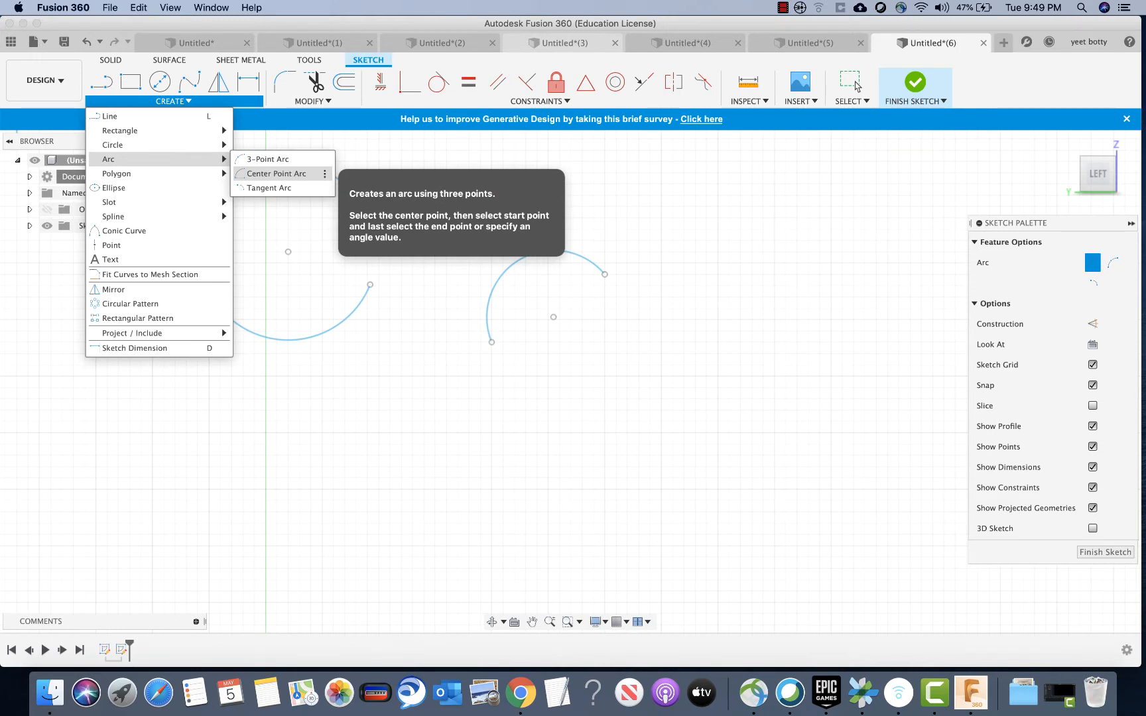
click(269, 188)
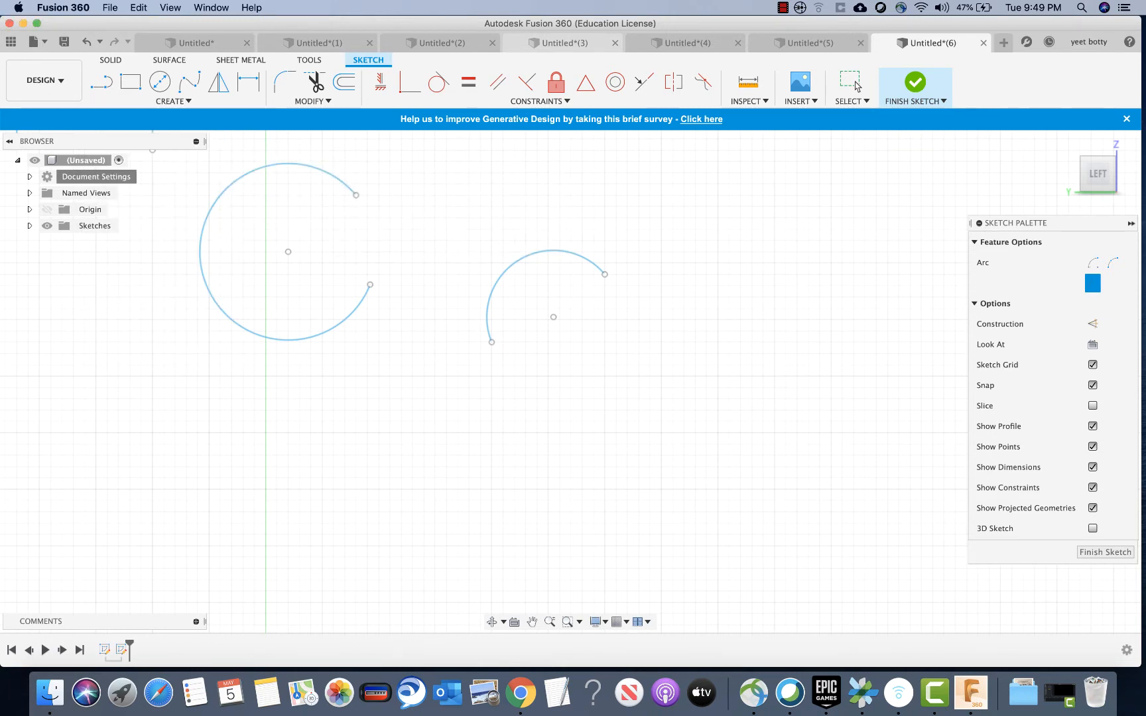
click(783, 8)
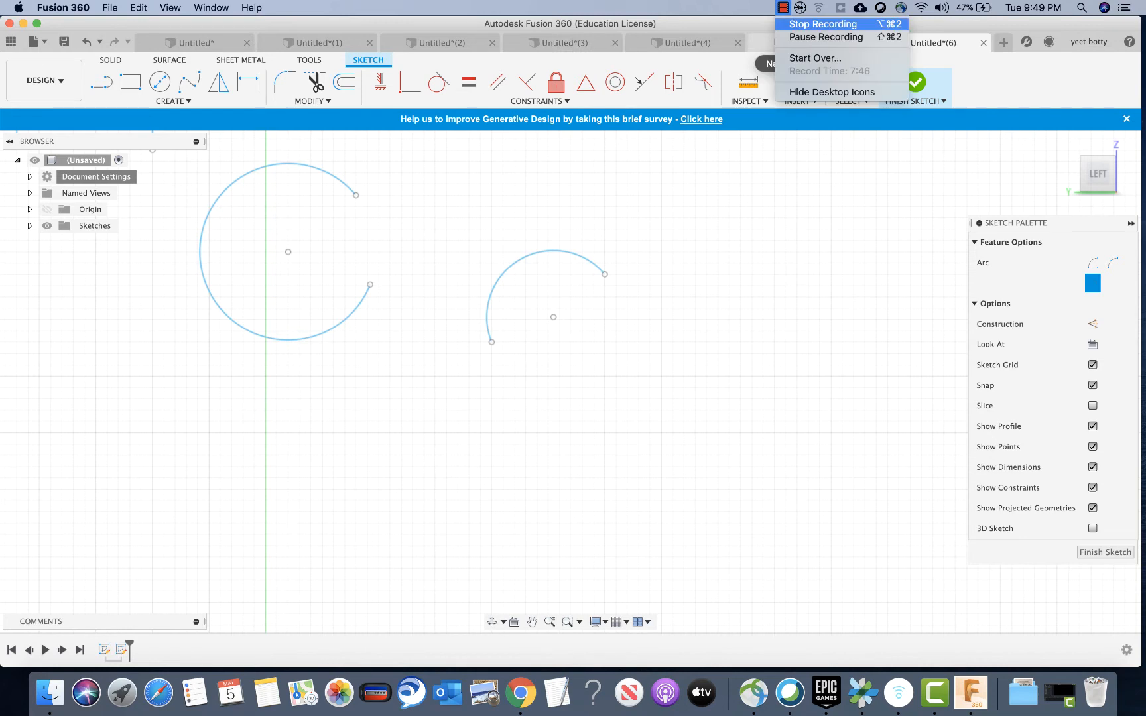
click(826, 38)
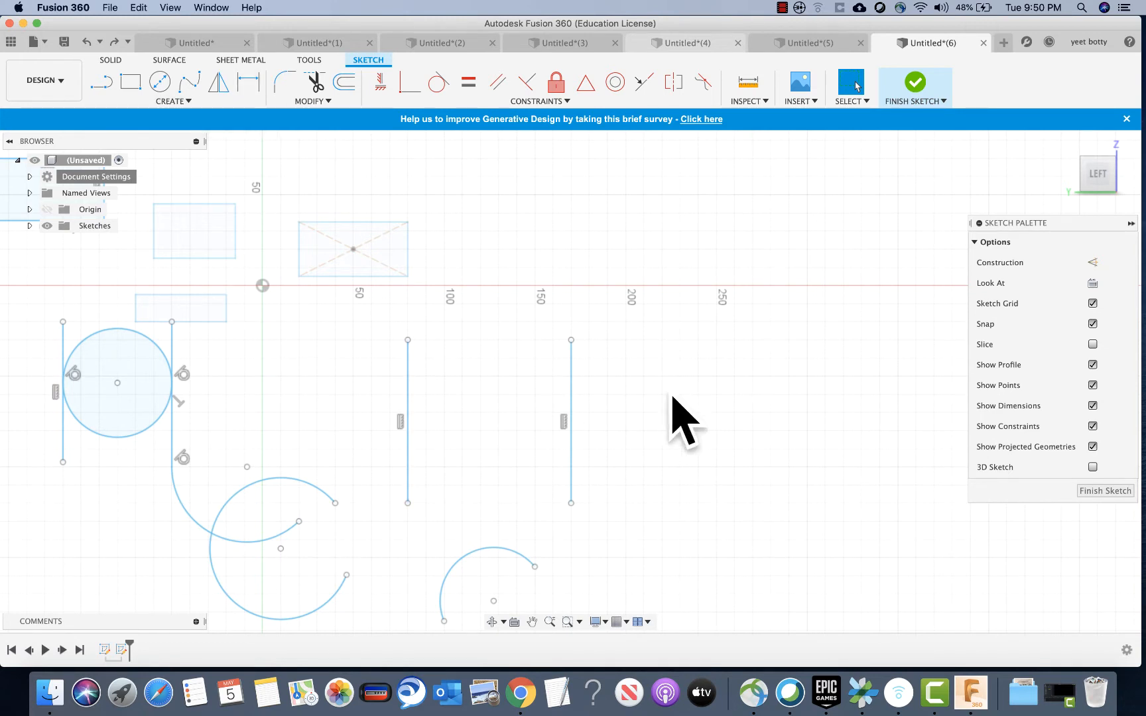
Join the upper ends of the two rightmost vertical lines with a 45 mm radius tangent arc, and their lower ends with another tangent arc.
click(174, 101)
mouse_move(119, 144)
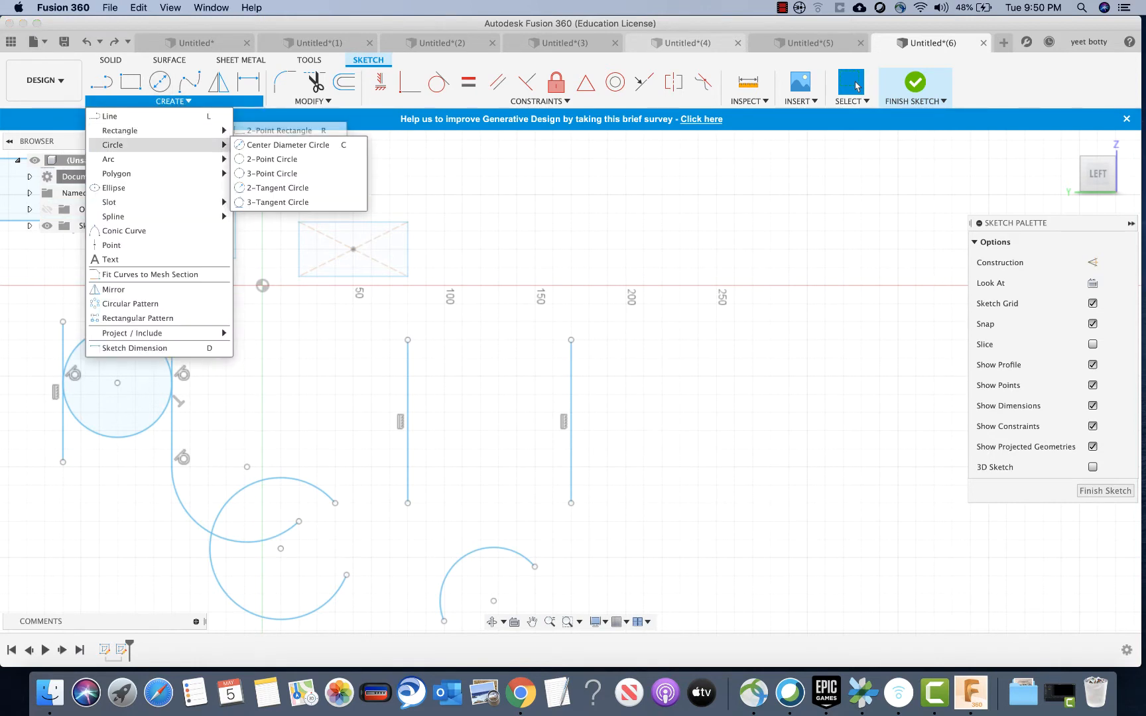
mouse_move(116, 173)
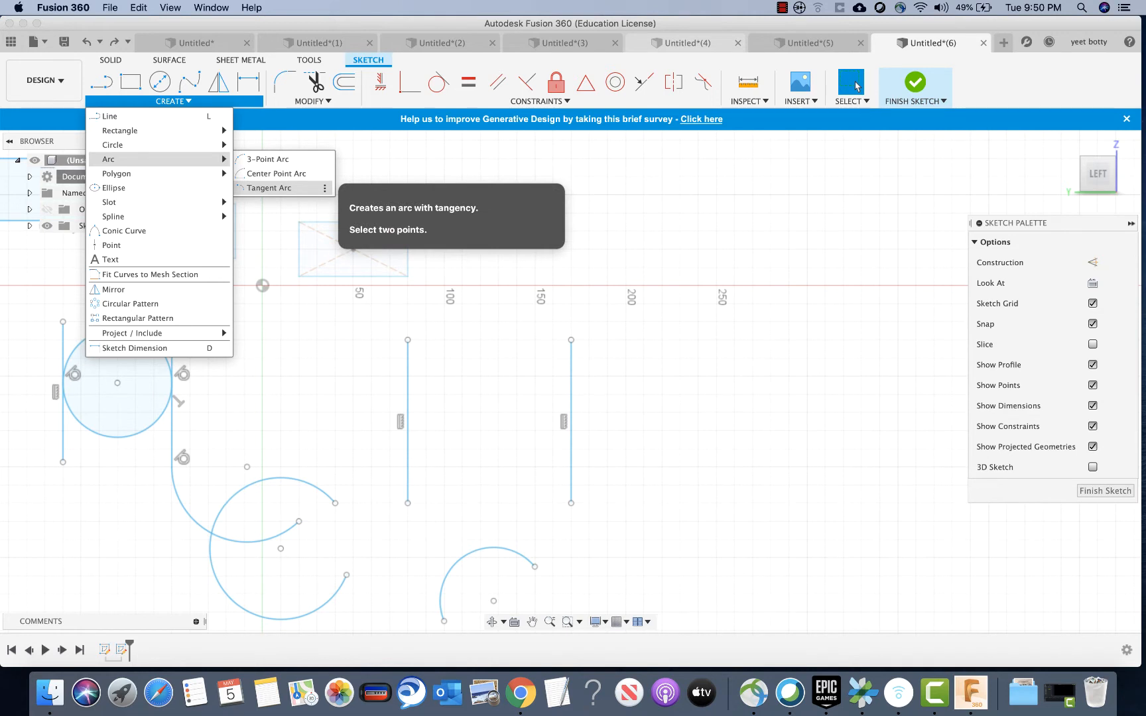
click(268, 187)
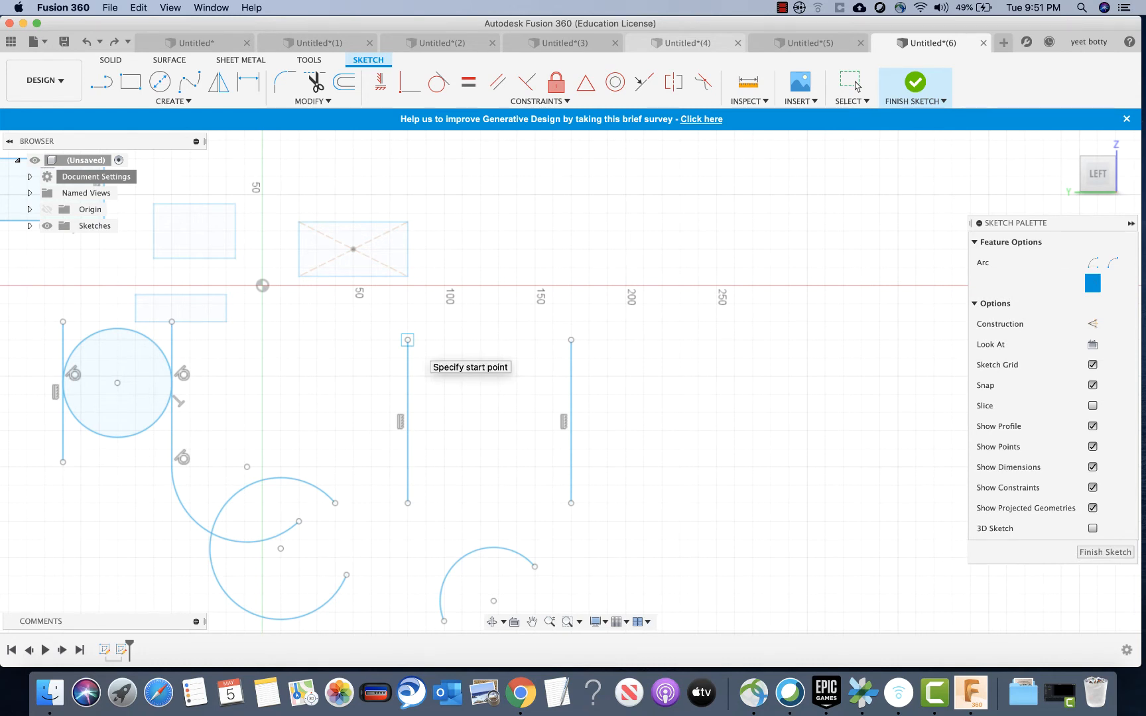
click(408, 340)
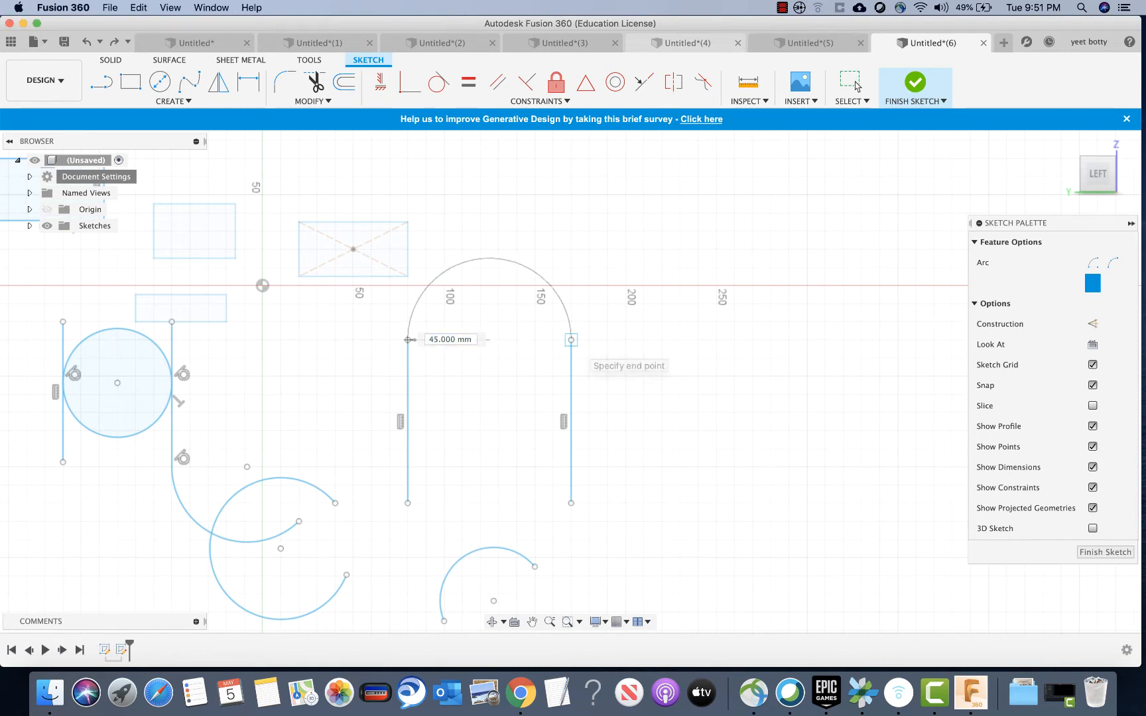
click(571, 340)
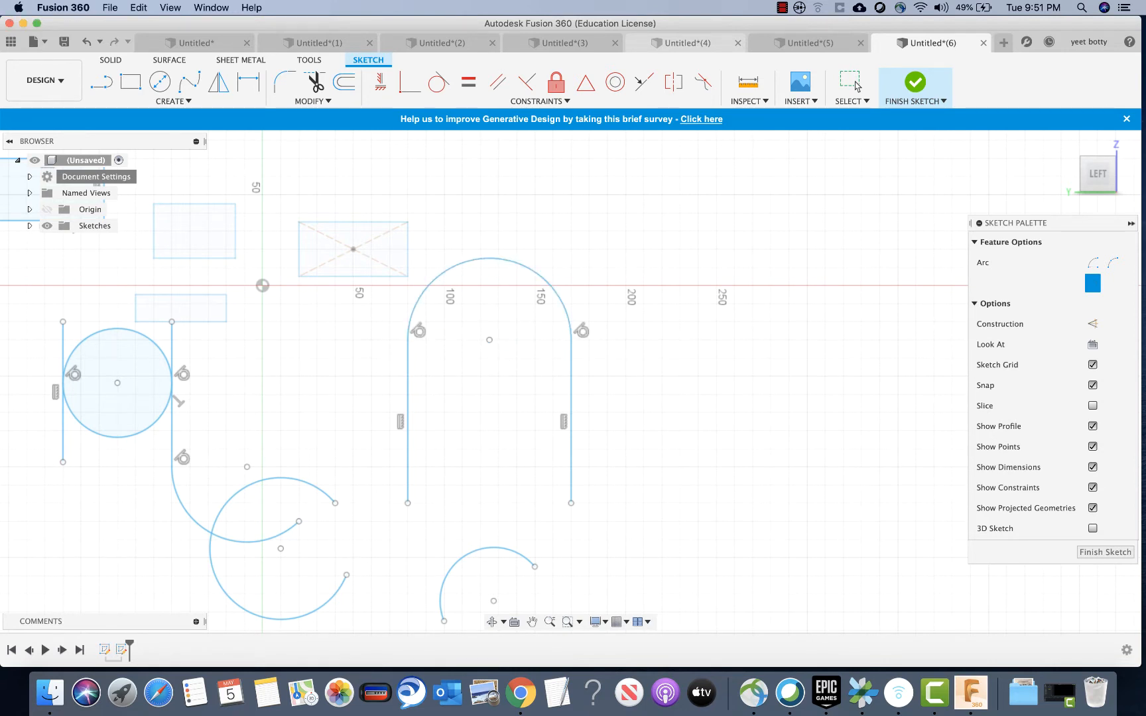
click(408, 503)
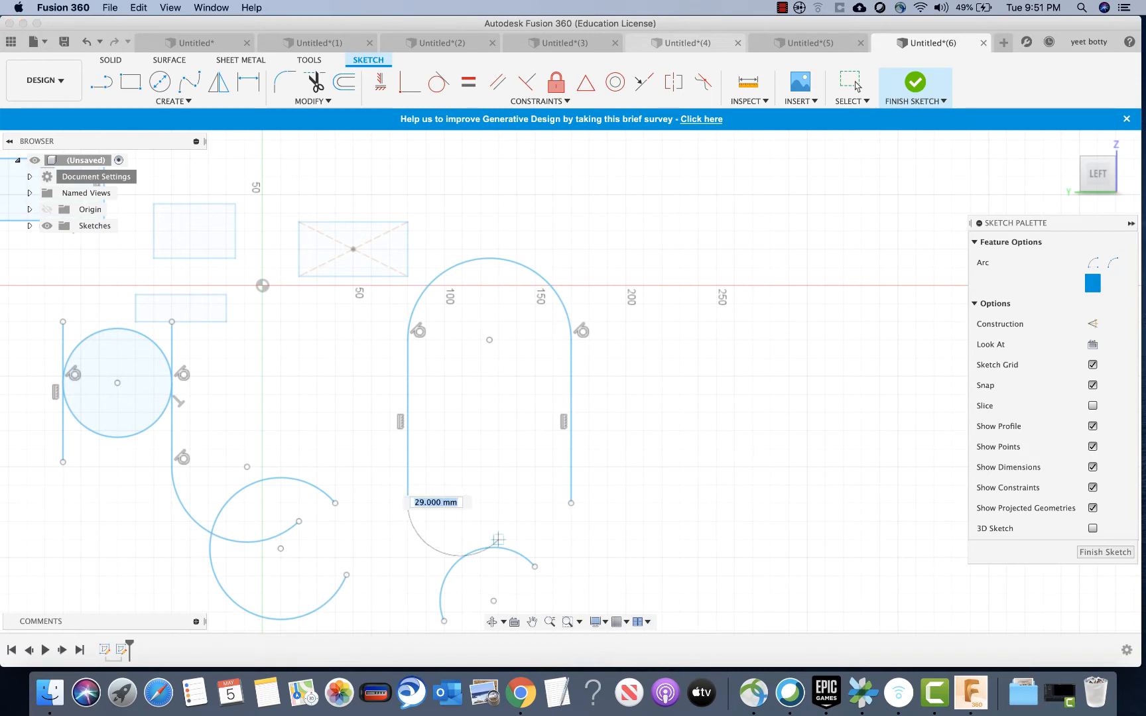
click(571, 502)
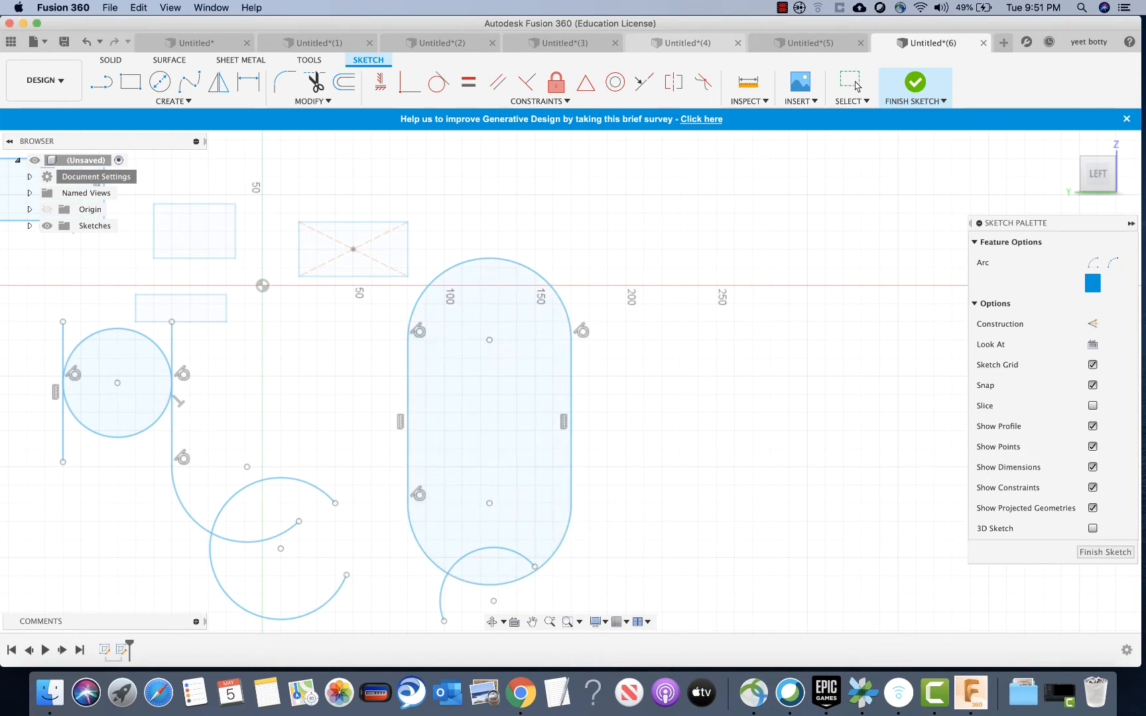
click(173, 101)
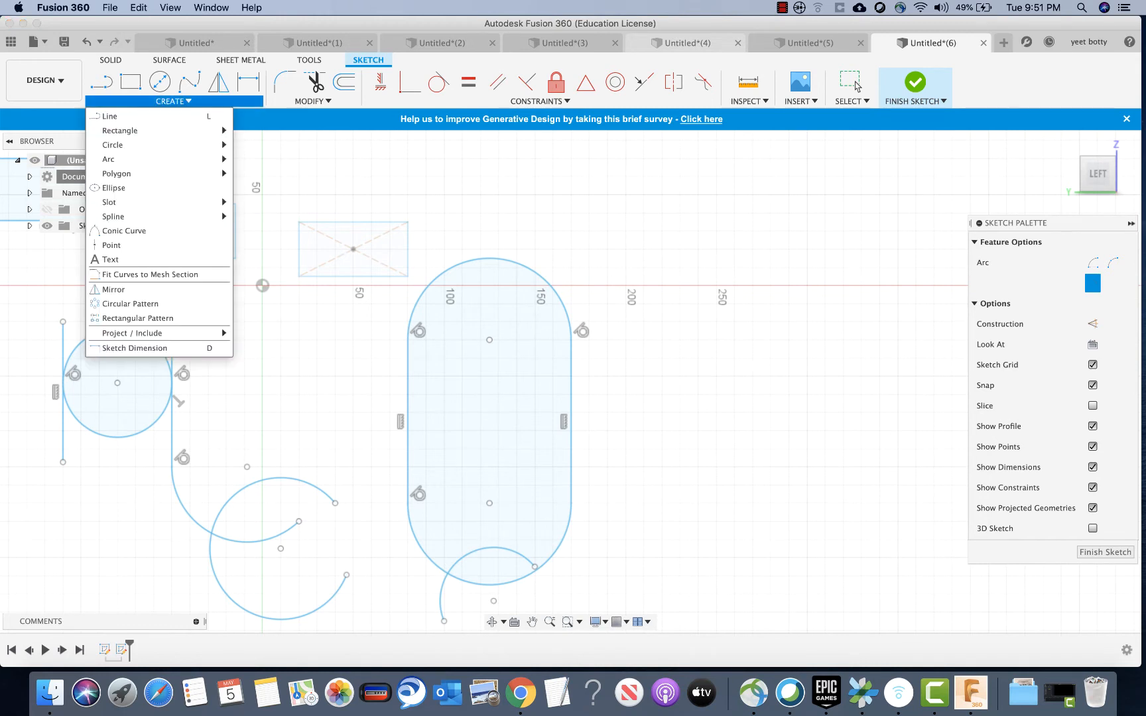
mouse_move(159, 174)
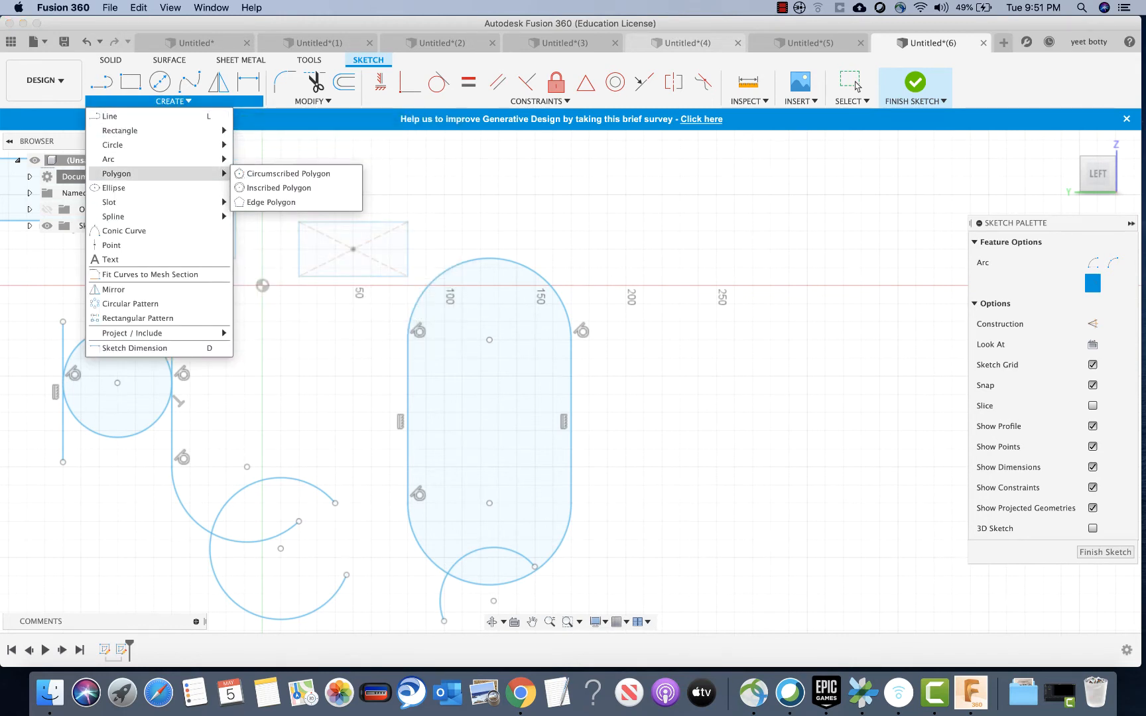
mouse_move(160, 216)
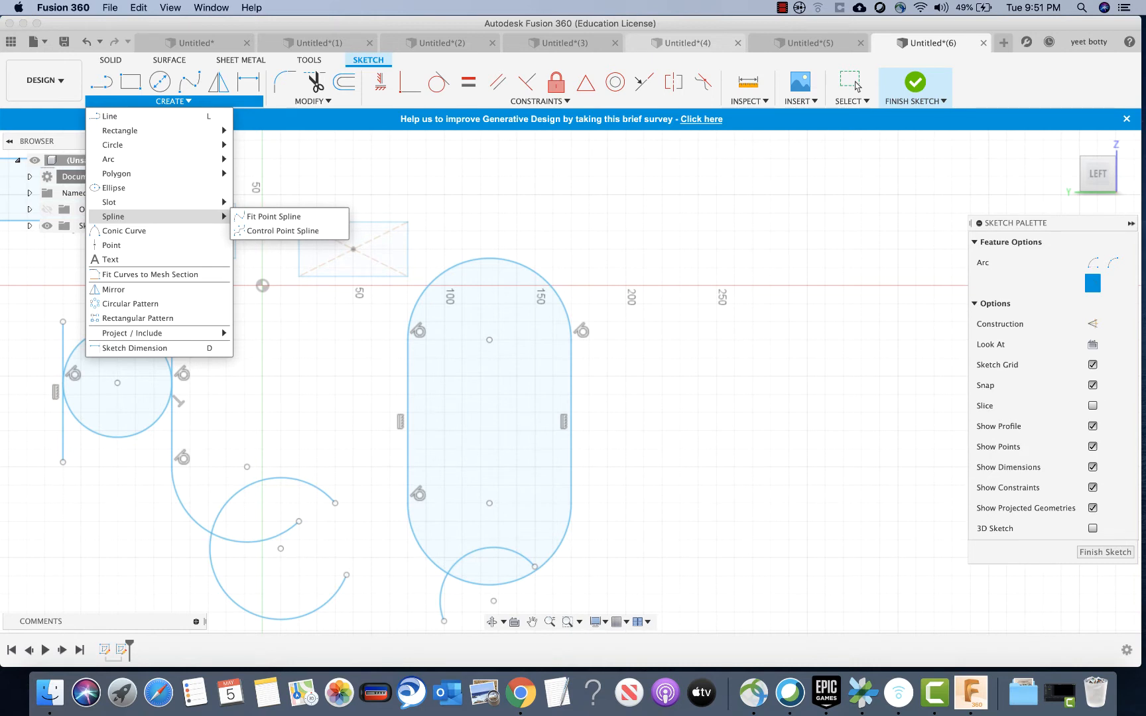
key(Escape)
click(783, 7)
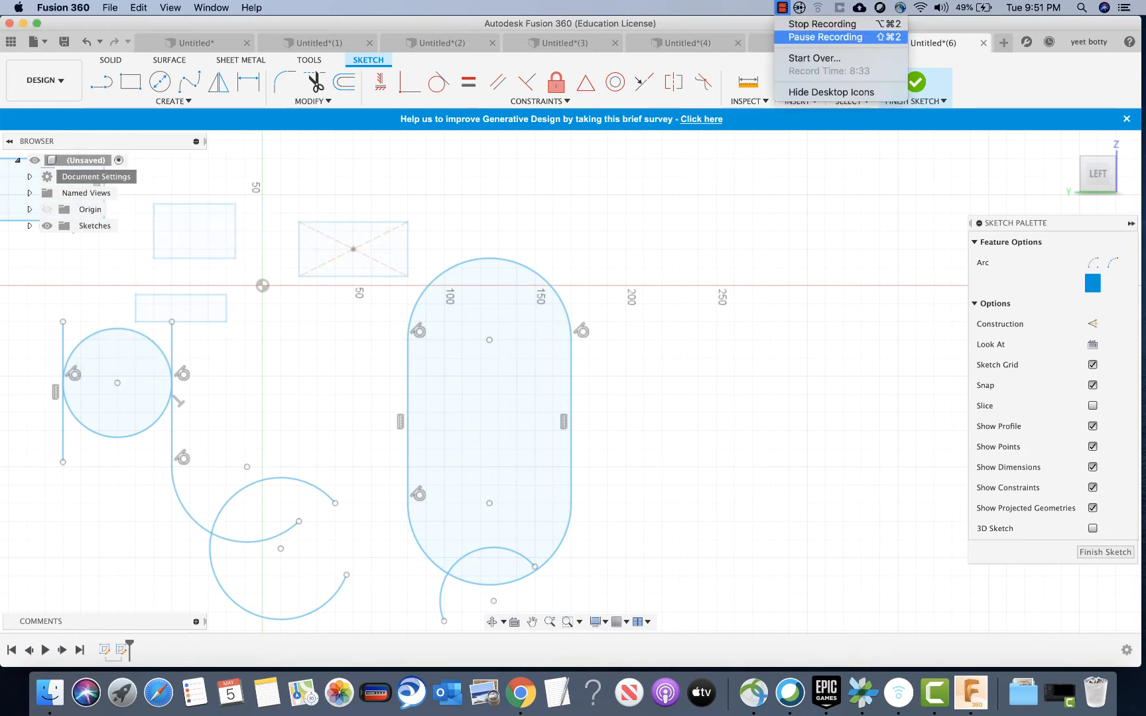
Sketch an open, wavy fit point spline through five points in the empty area above and to the right of the tangent-arc outline.
click(826, 37)
scroll(443, 245, up, 3)
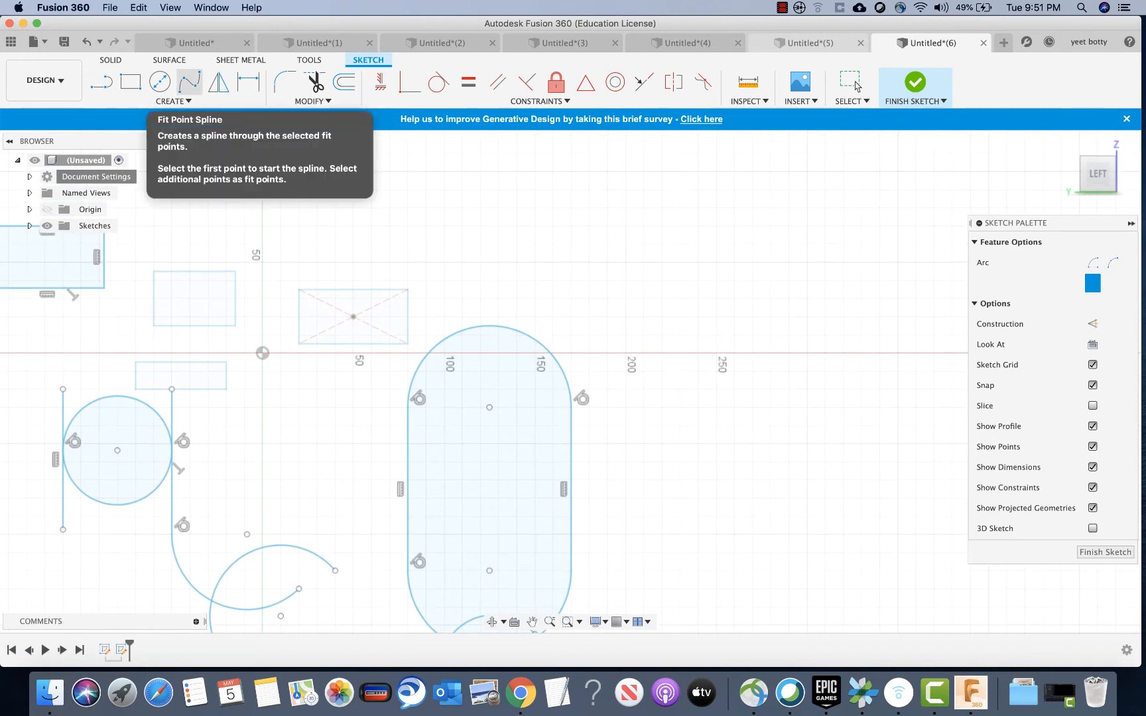
click(174, 101)
mouse_move(219, 218)
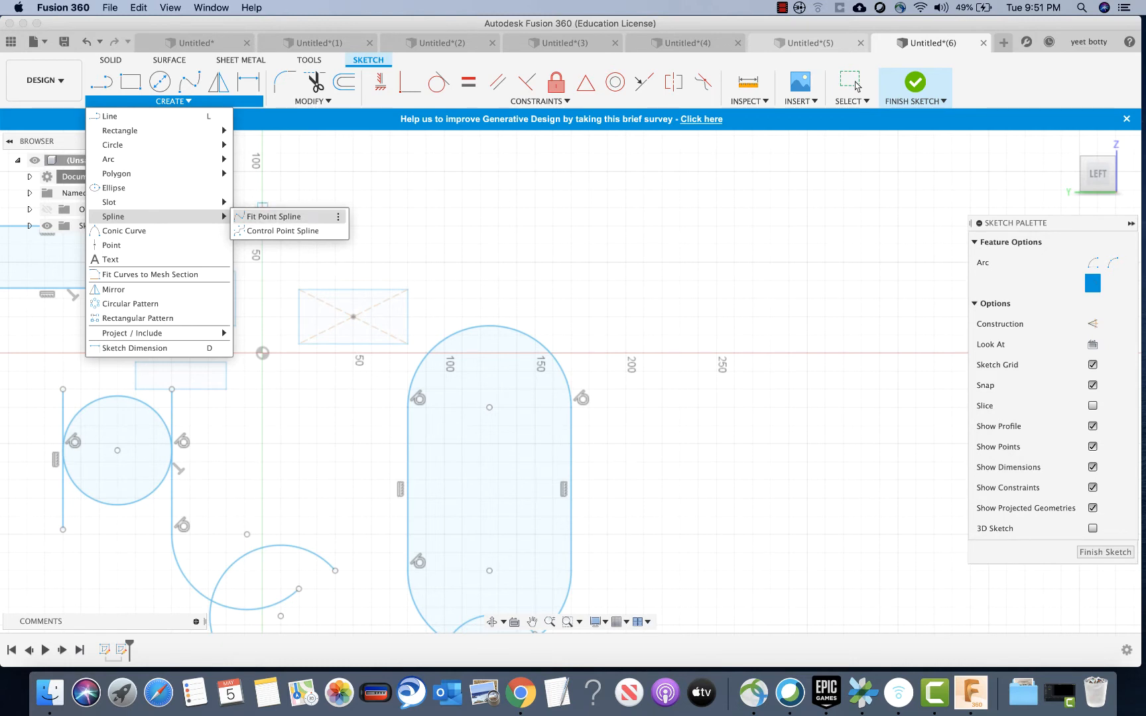
click(273, 216)
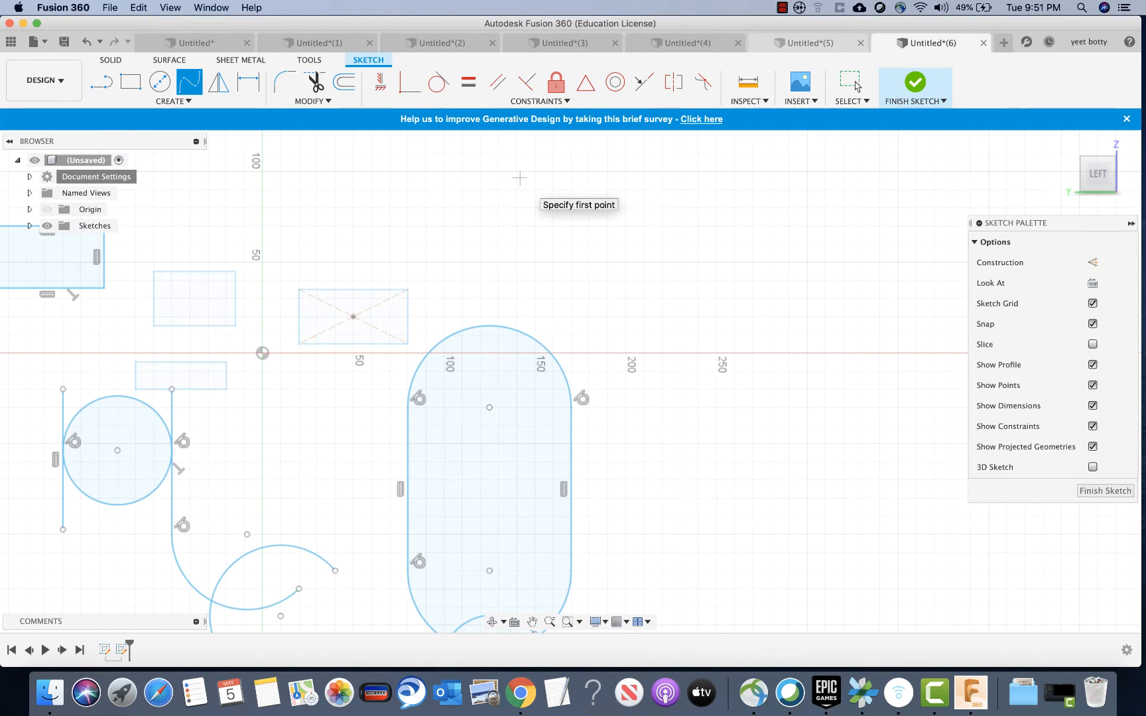
click(553, 189)
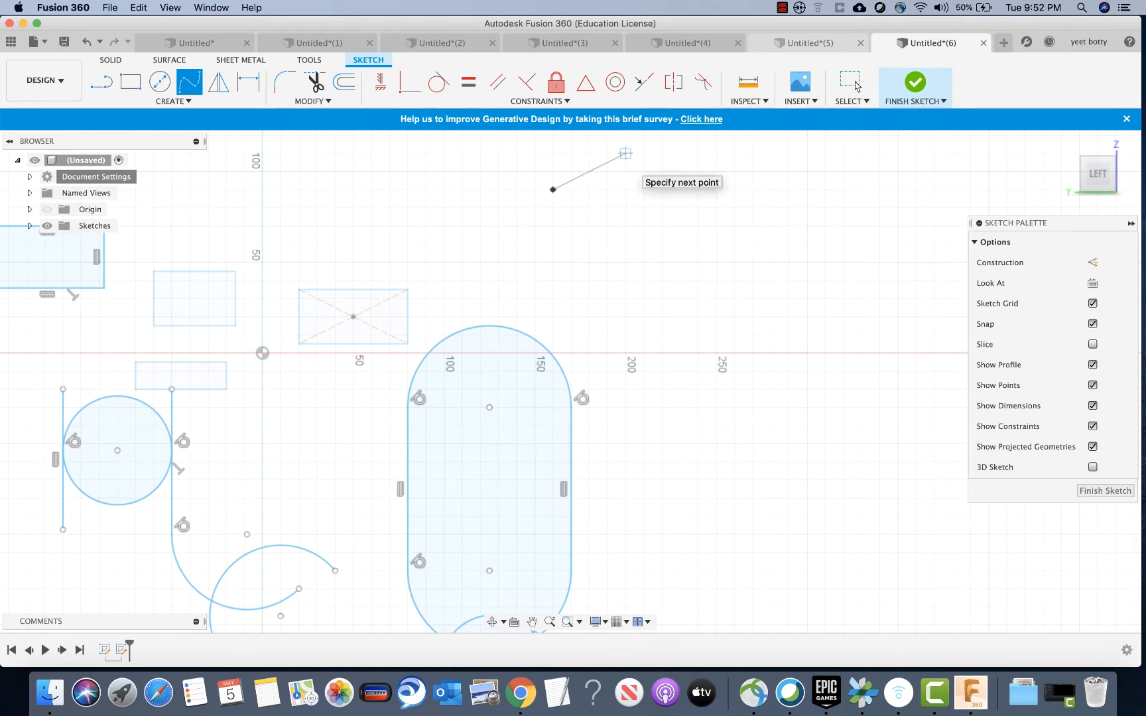
click(625, 153)
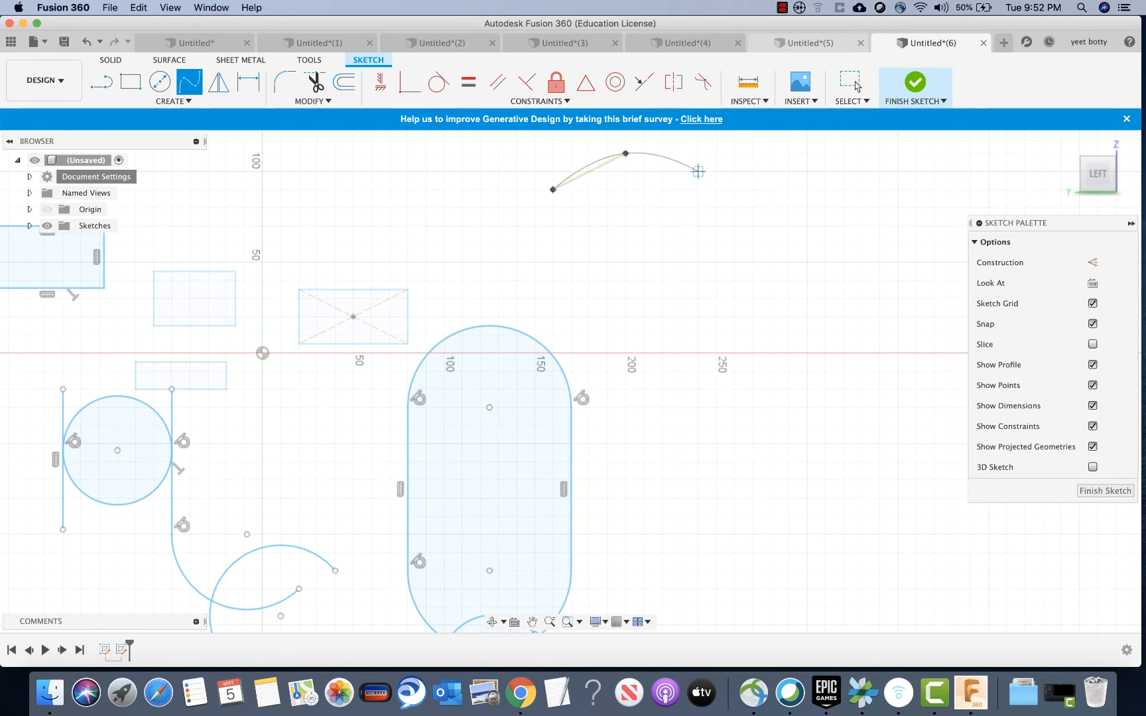
click(716, 190)
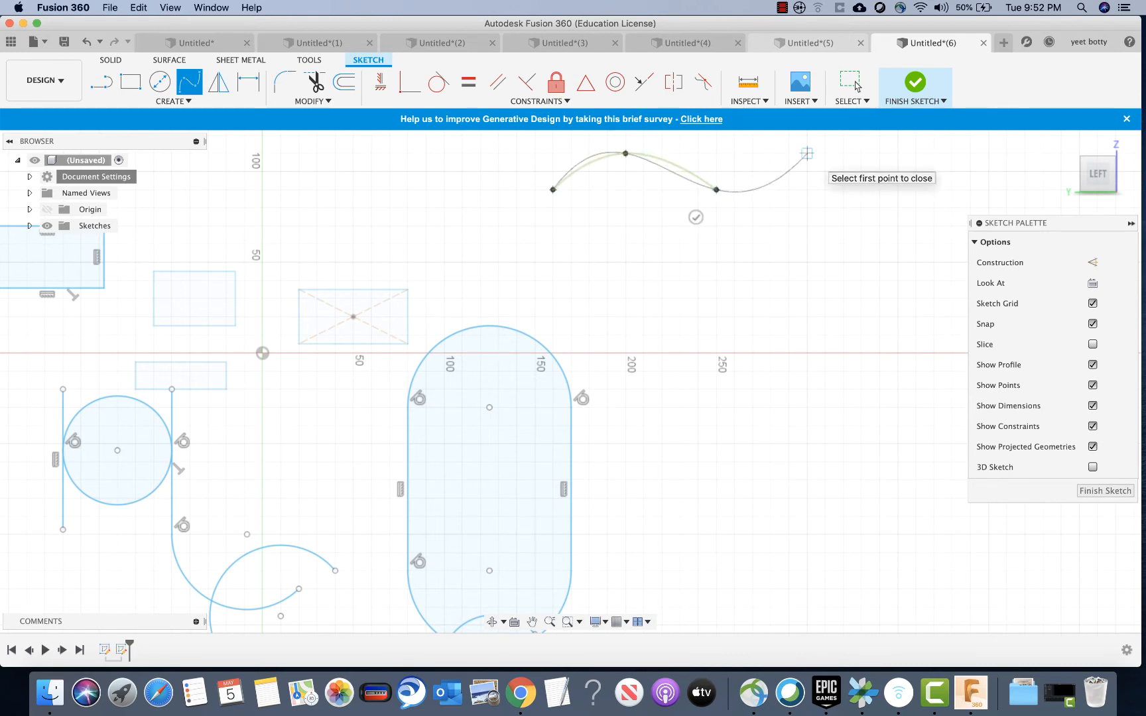
click(806, 153)
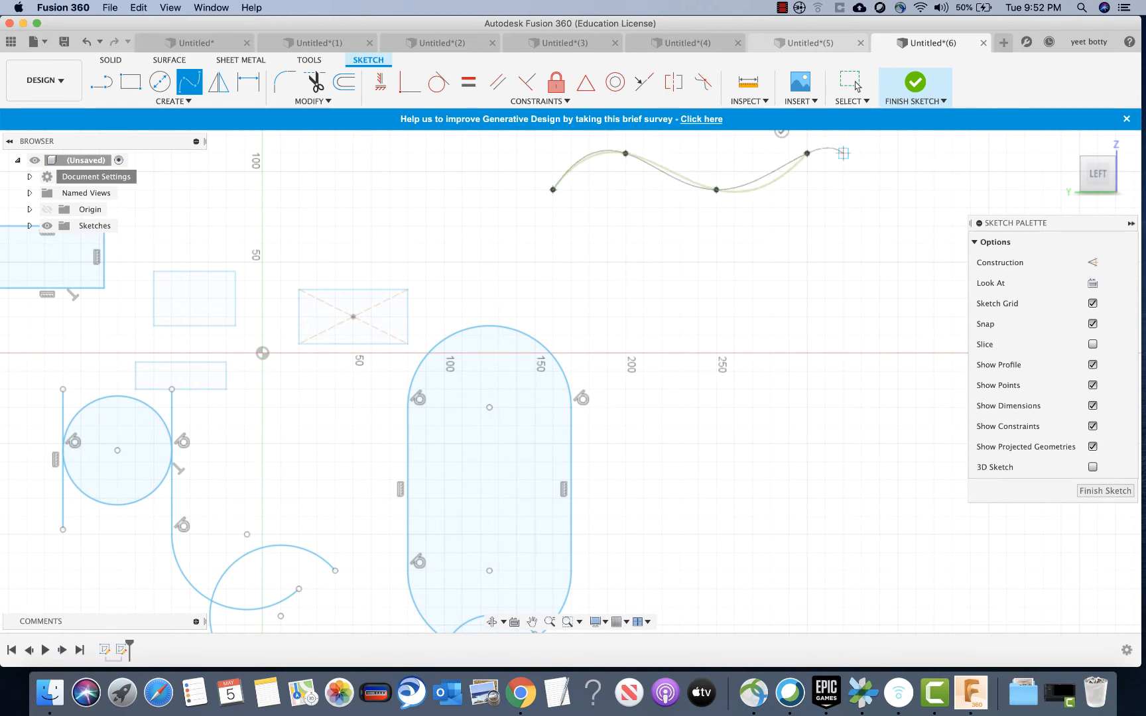
click(924, 174)
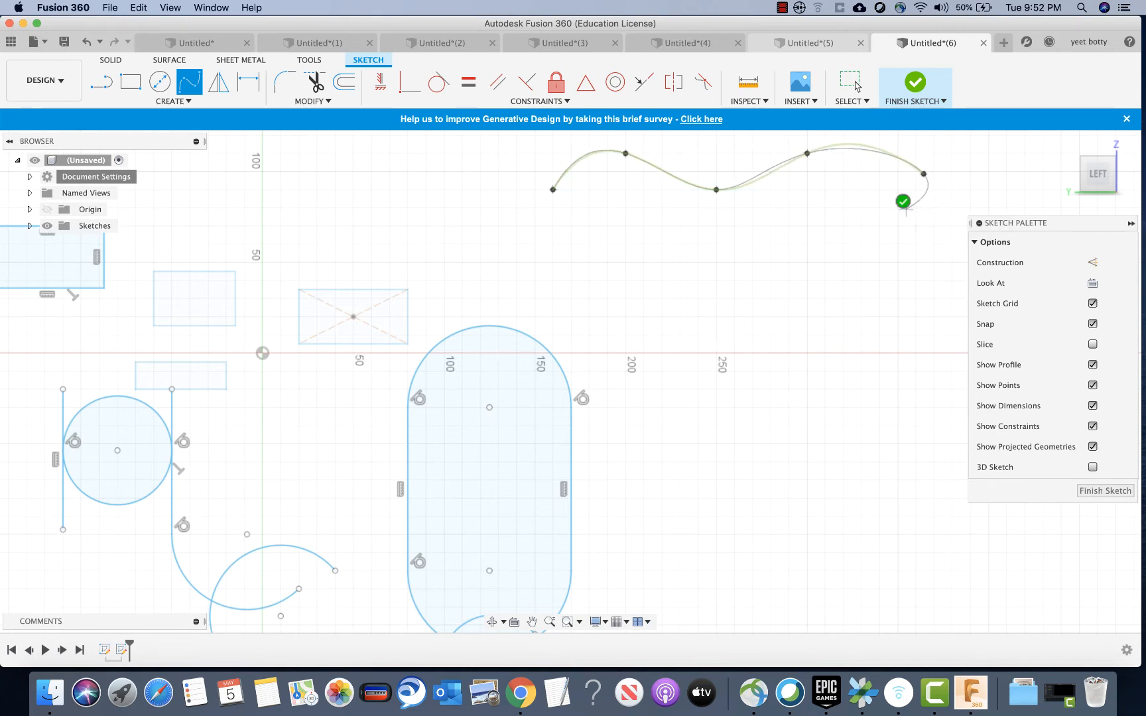
right_click(889, 190)
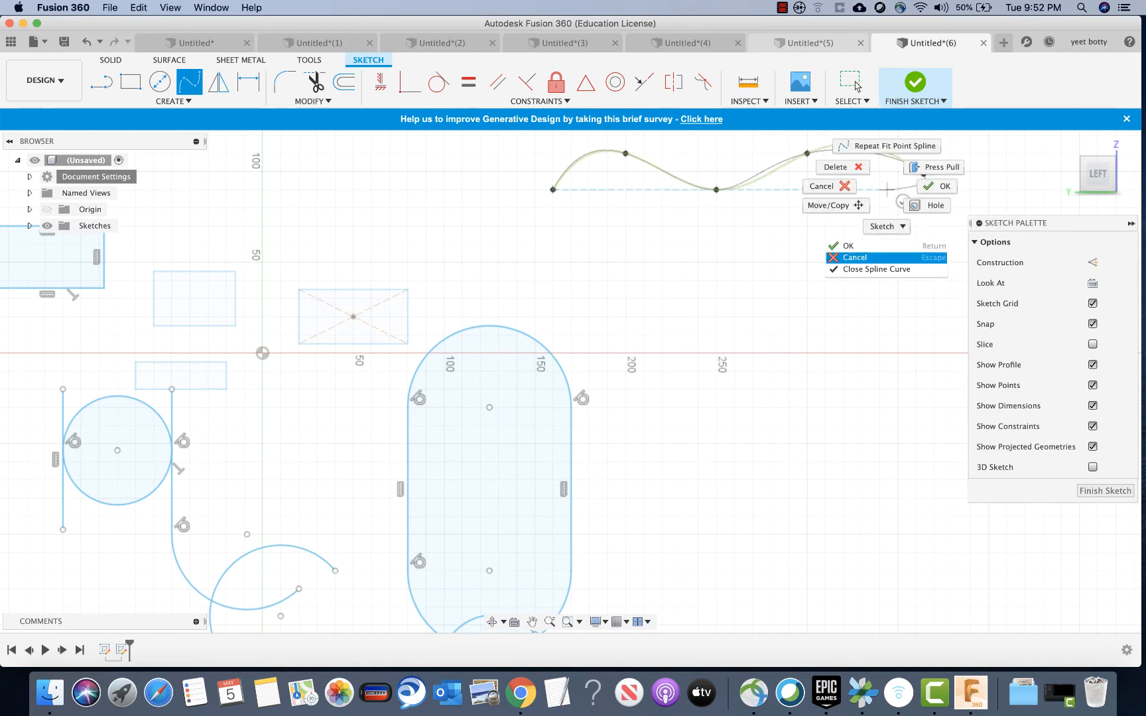
click(855, 85)
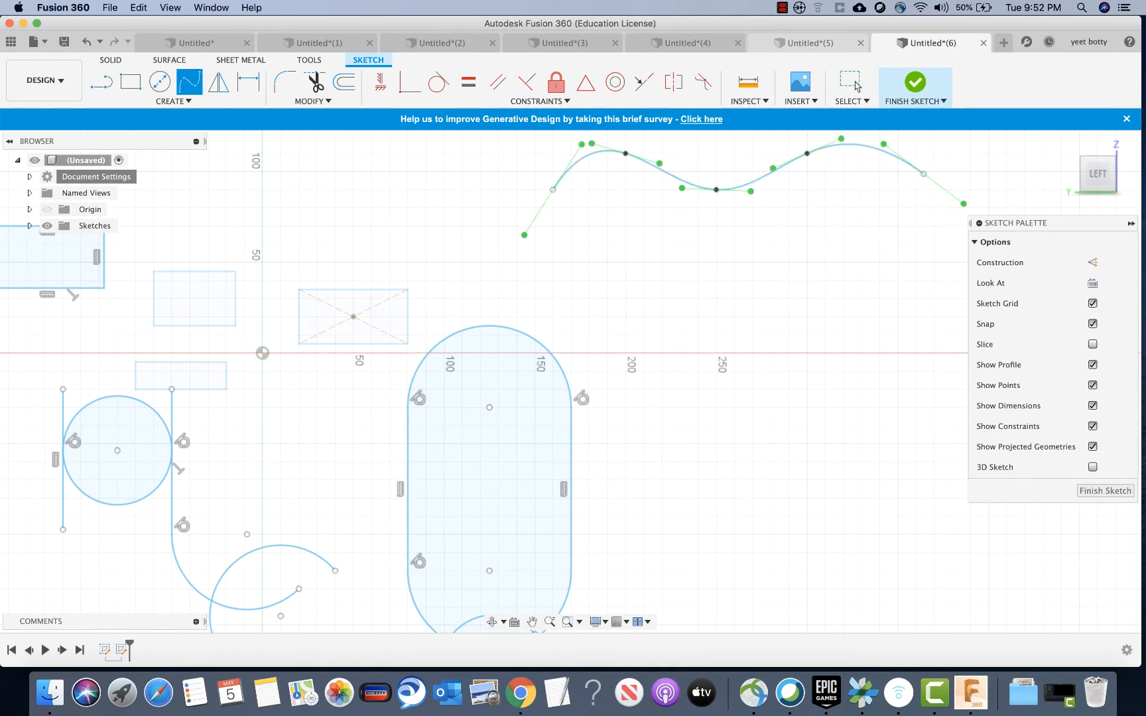
Sketch a second fit point spline through four points below the first one, and finish the spline command.
click(571, 279)
click(616, 320)
click(675, 267)
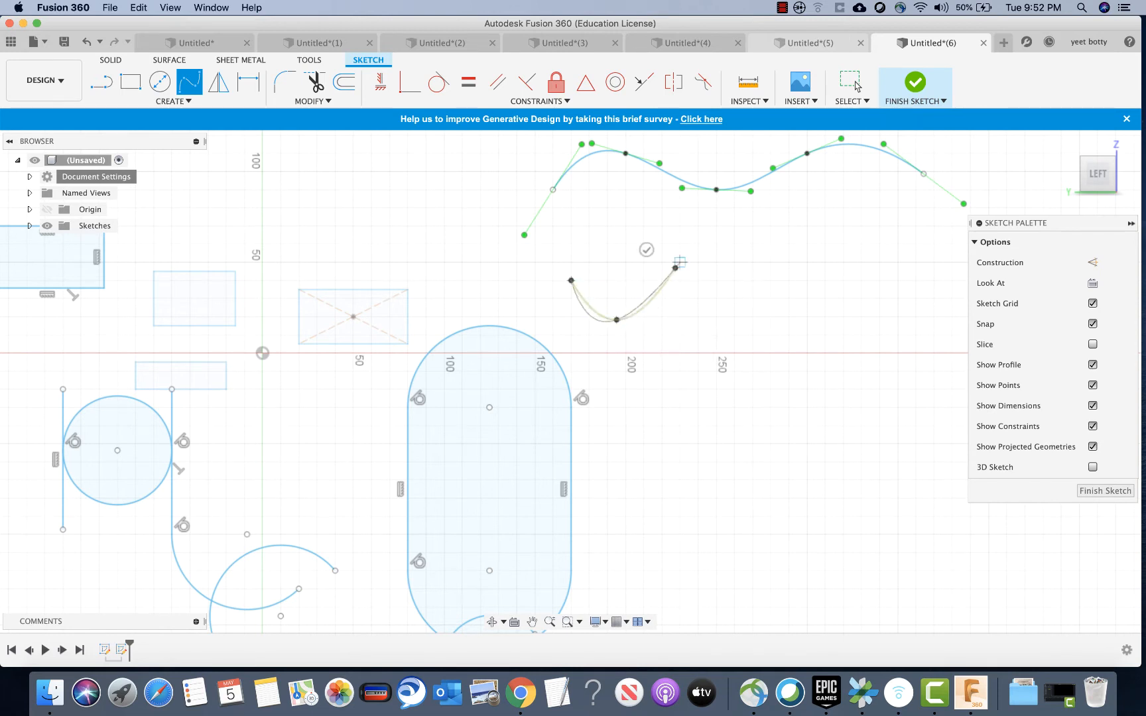
click(773, 287)
click(750, 314)
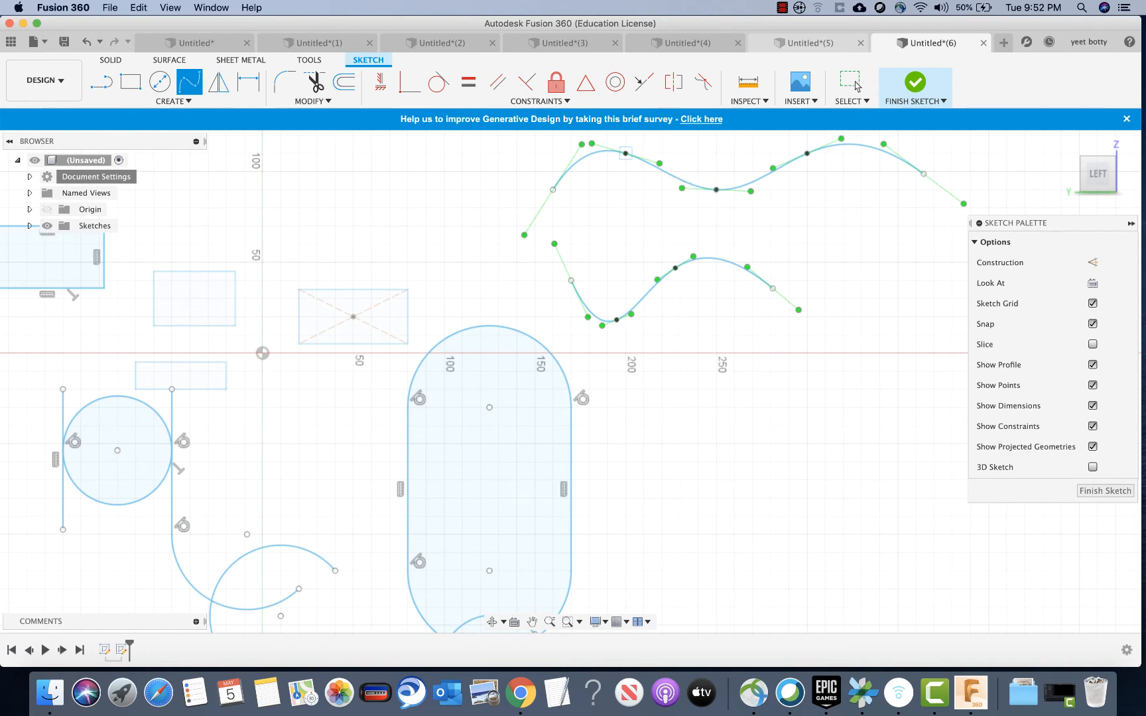
click(626, 153)
right_click(733, 245)
click(789, 244)
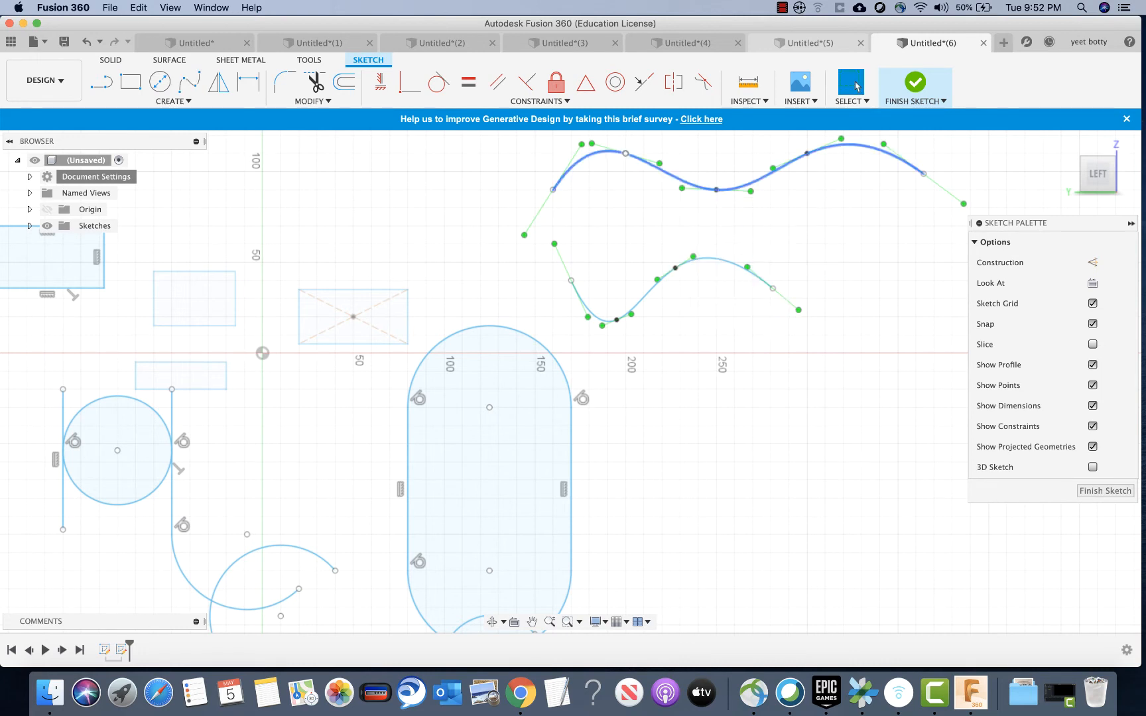
Reshape the upper spline by moving its second fit point slightly up, its fourth up and to the left, and its third down.
drag(608, 172, 632, 145)
drag(806, 153, 771, 135)
mouse_move(716, 190)
mouse_down()
mouse_move(699, 136)
mouse_move(735, 243)
mouse_move(716, 208)
mouse_move(716, 230)
mouse_move(716, 207)
mouse_up()
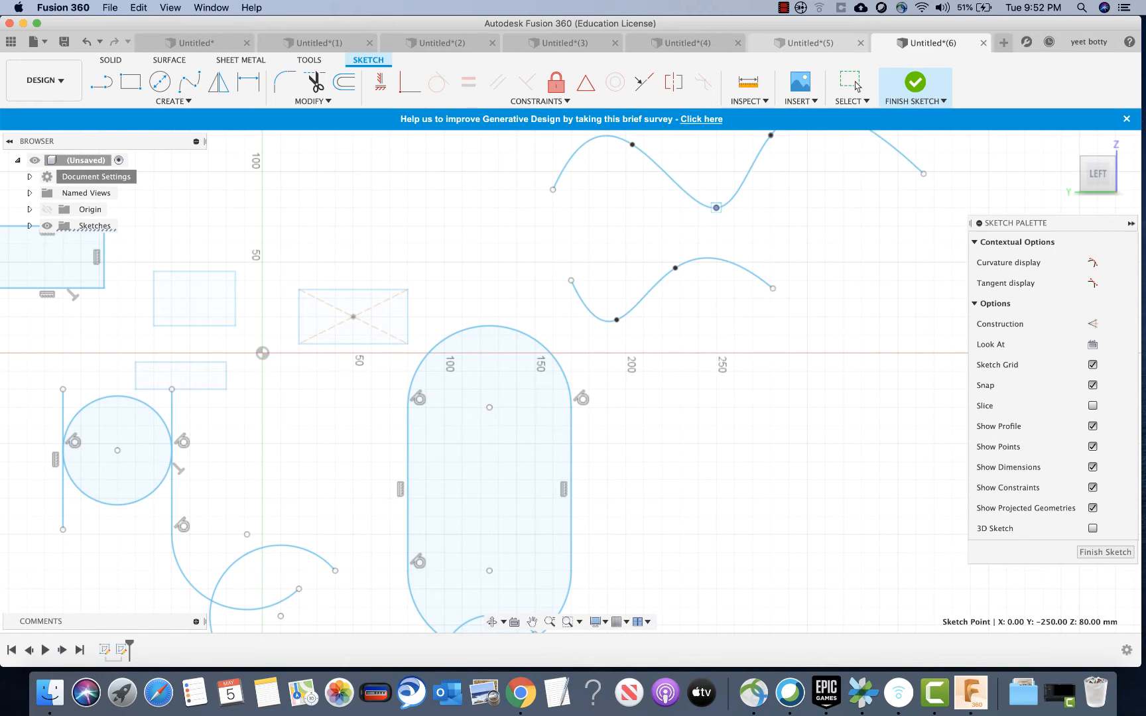
click(855, 84)
Sketch a horizontal center to center slot, 70 mm between centers and about 12 mm wide, in the empty area right of the splines.
scroll(484, 381, up, 1)
middle_drag(730, 398, 247, 237)
middle_drag(464, 332, 360, 389)
click(173, 100)
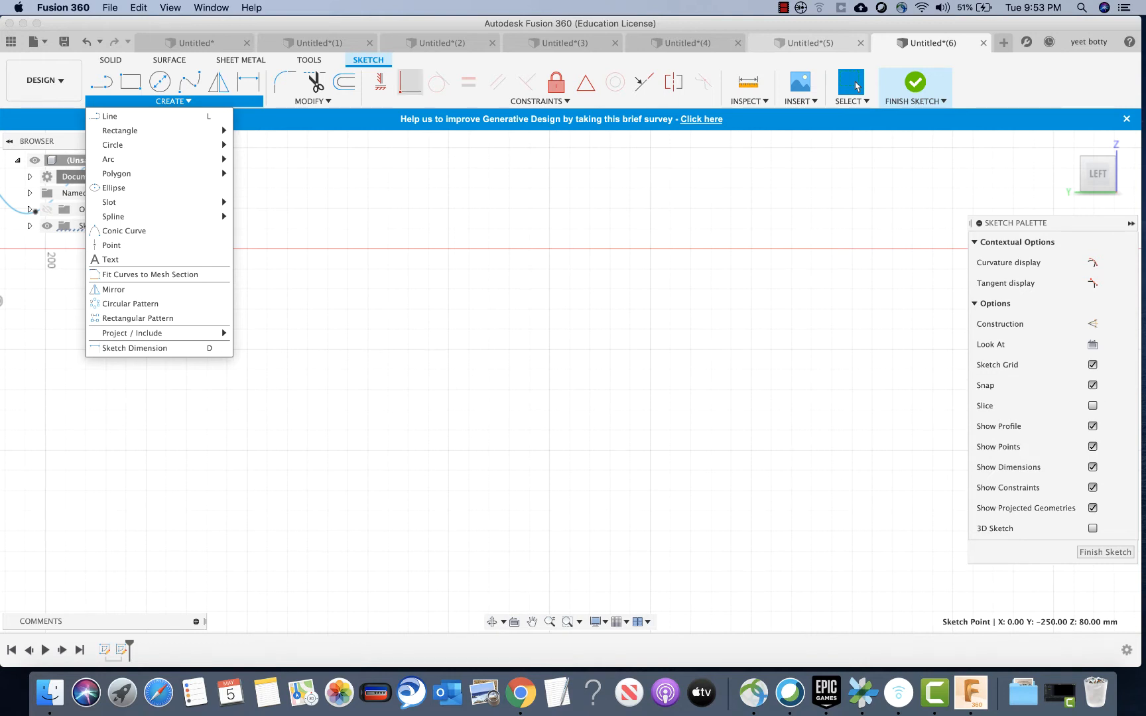
click(783, 7)
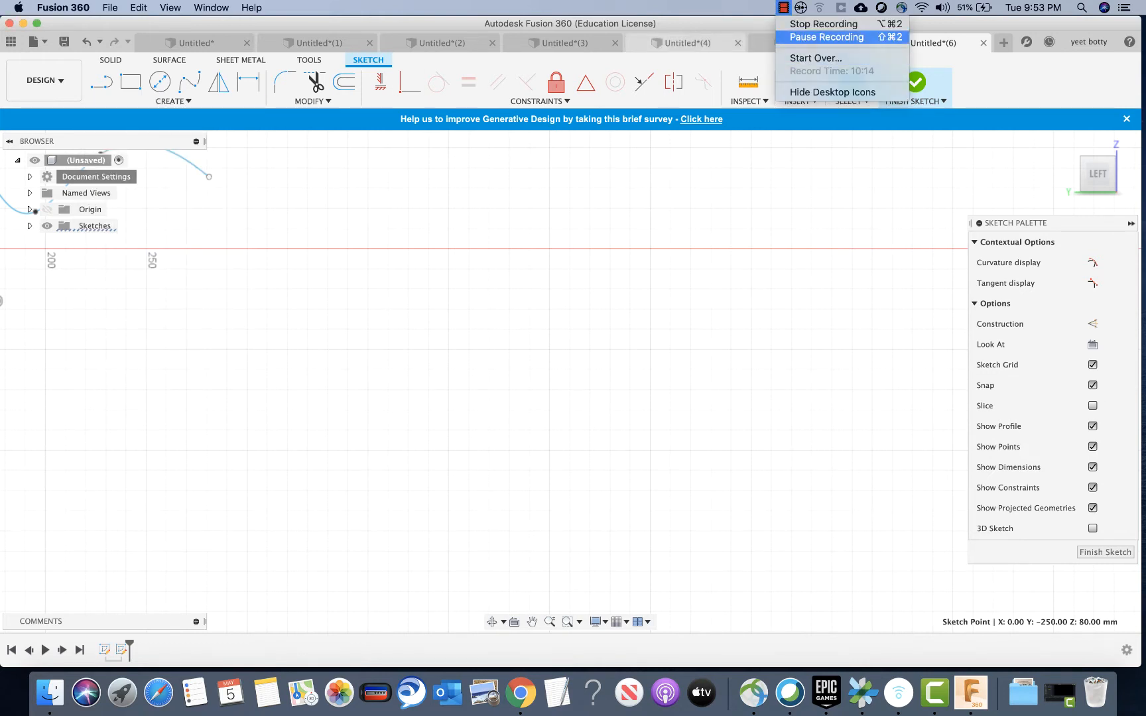
click(826, 37)
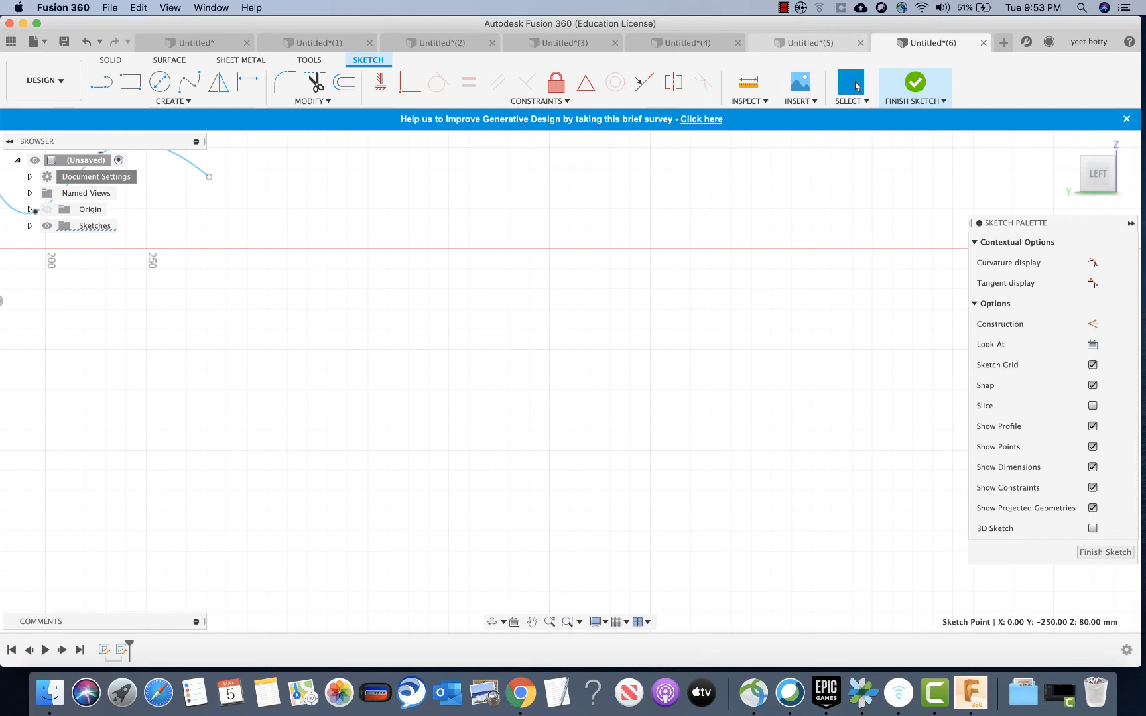
click(173, 100)
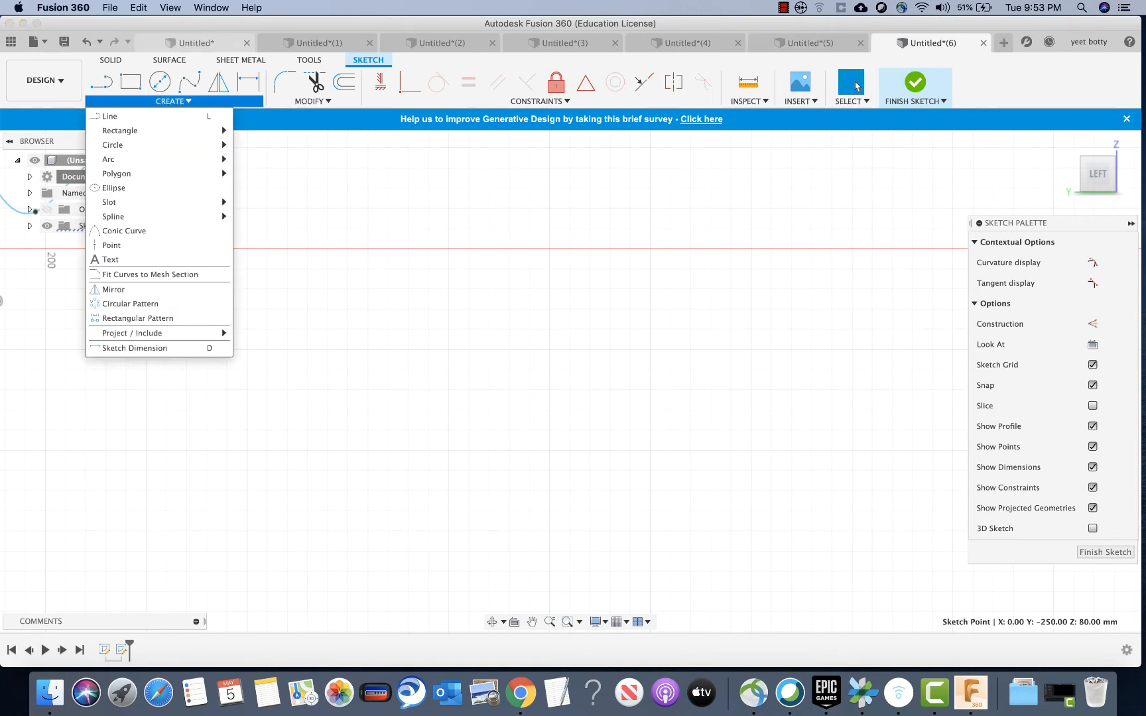
mouse_move(159, 173)
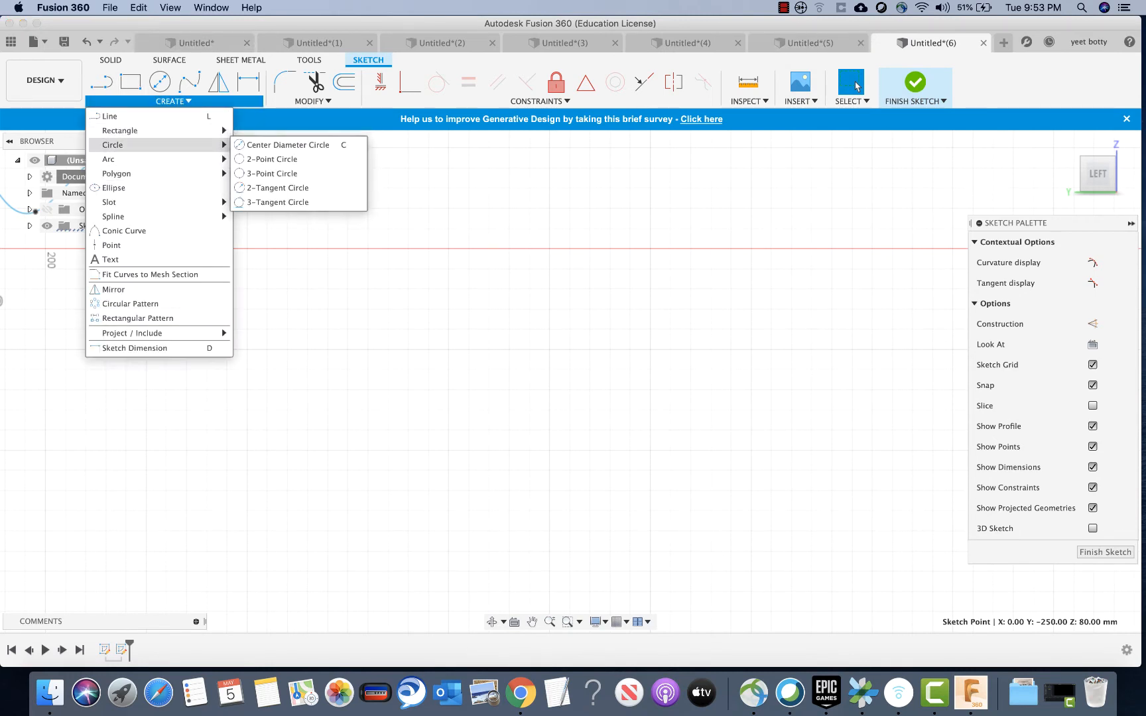
mouse_move(159, 202)
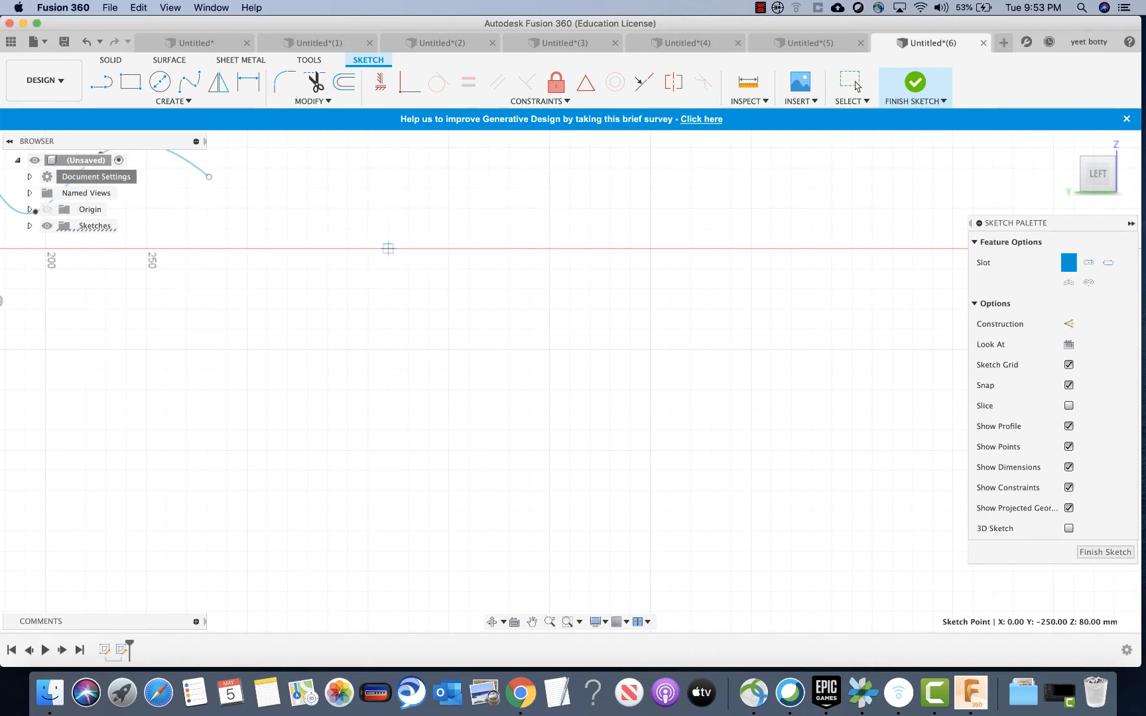
click(389, 209)
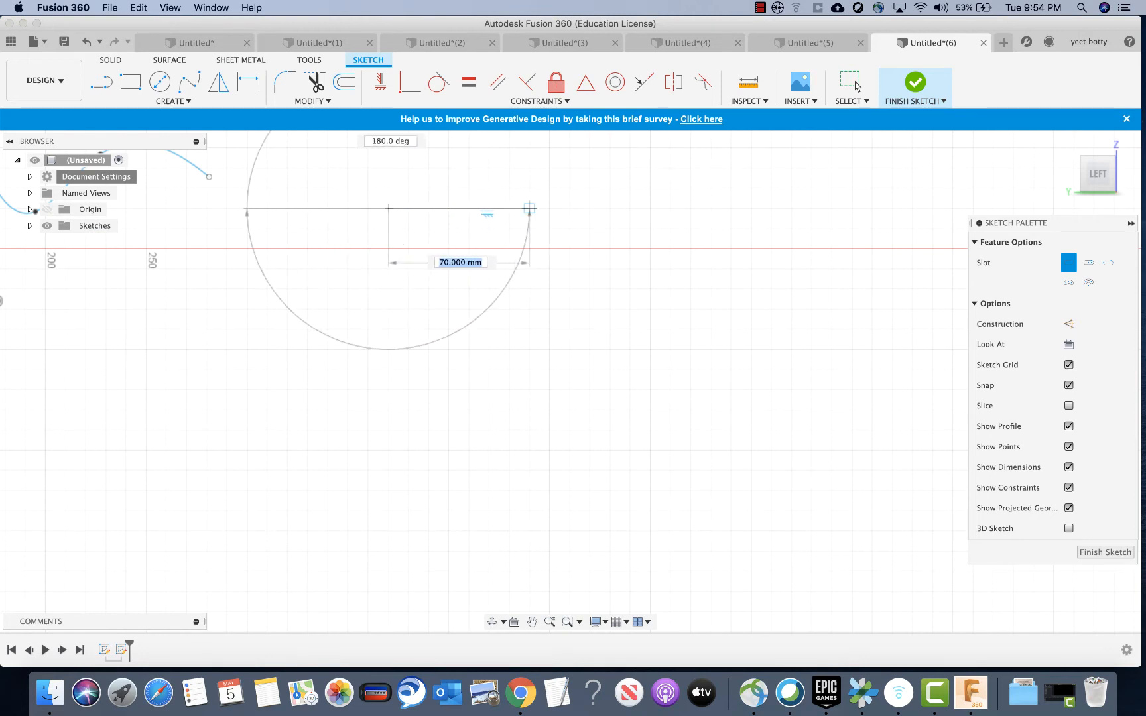
click(530, 208)
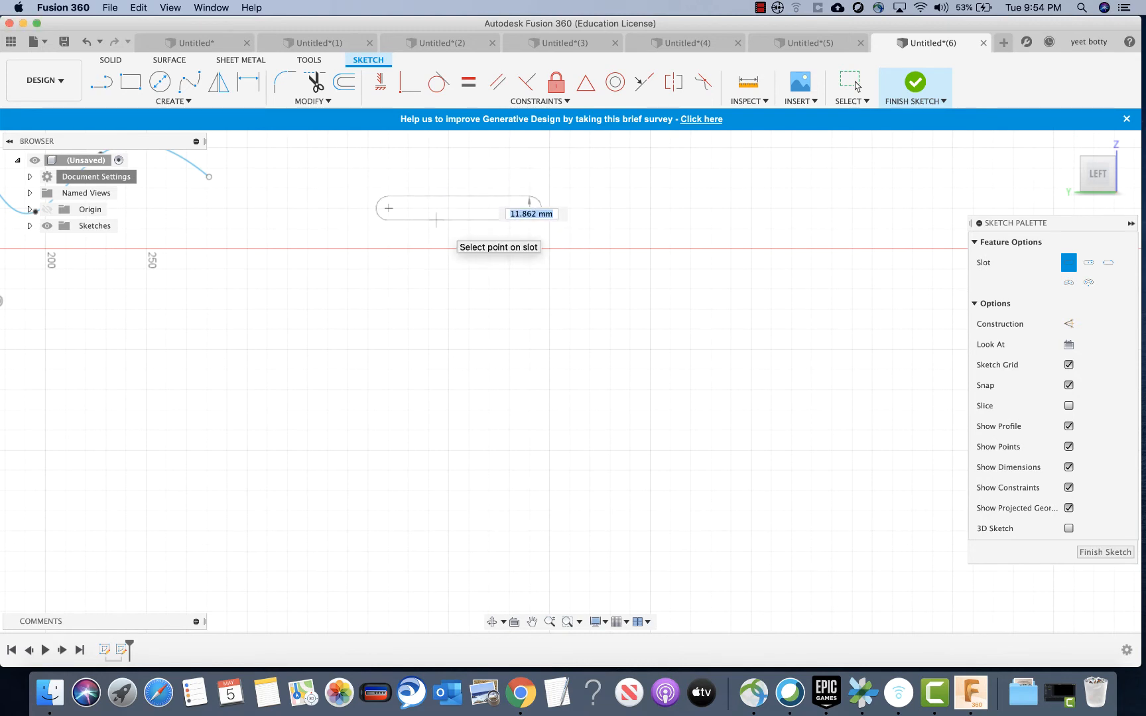
click(436, 219)
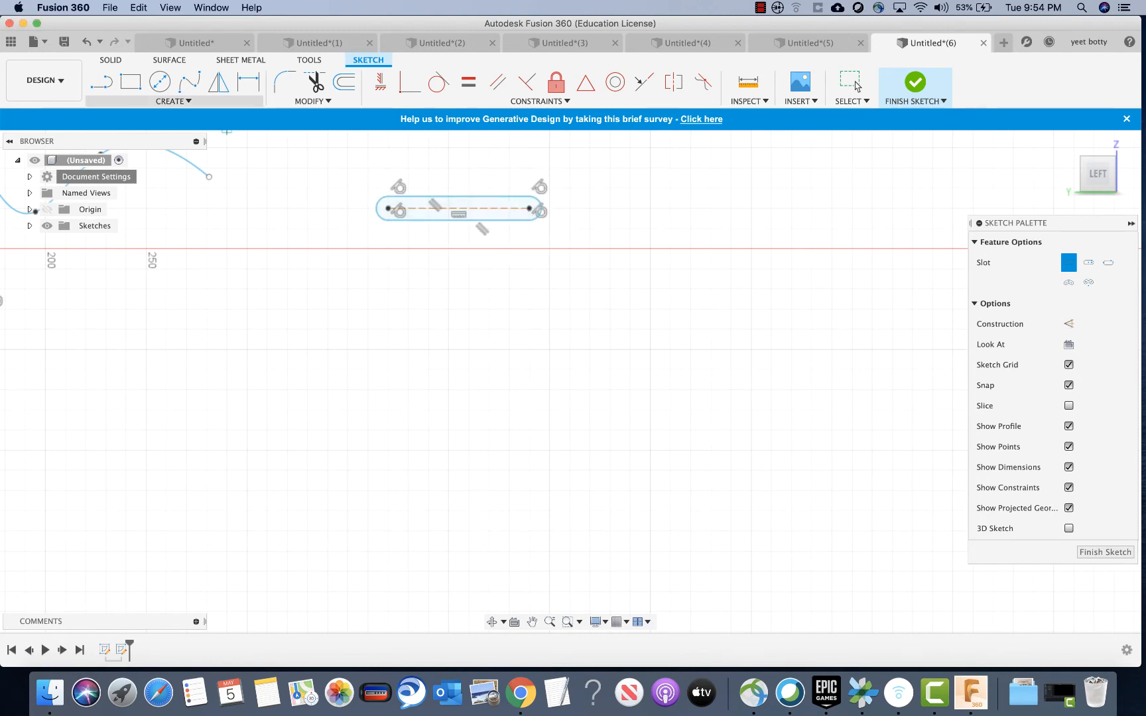
right_click(379, 237)
click(429, 237)
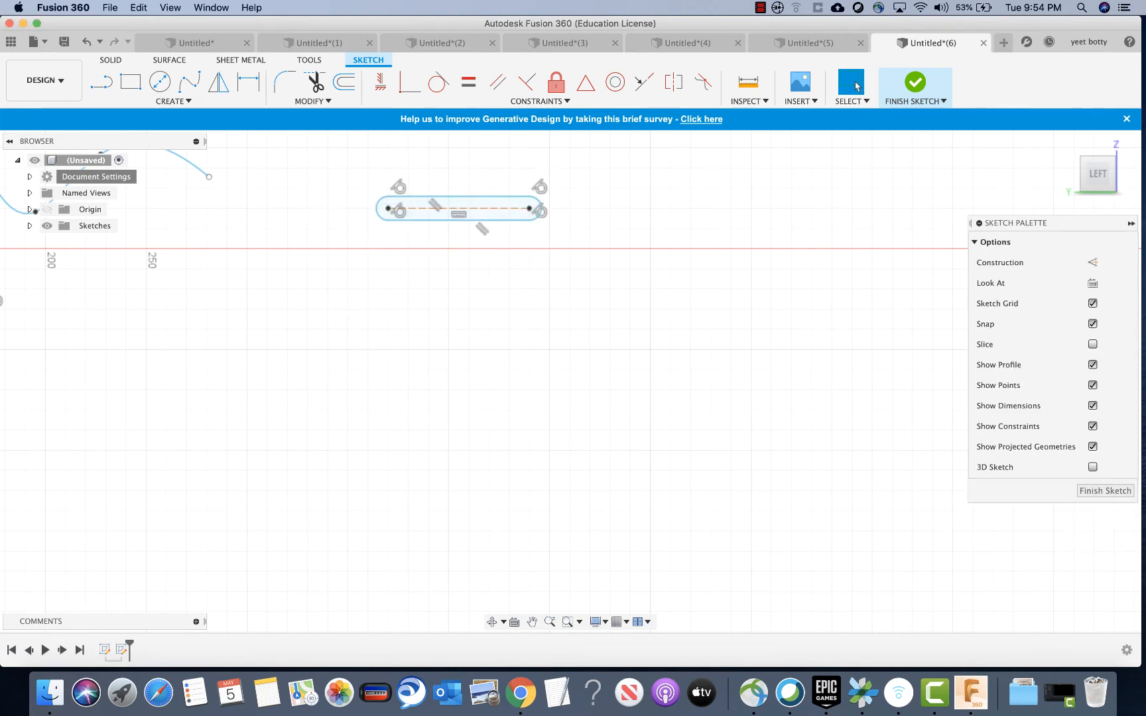
Sketch a very thin horizontal overall slot below the first slot, its ends aligned with that slot's centers, and finish the slot command.
click(174, 100)
mouse_move(159, 202)
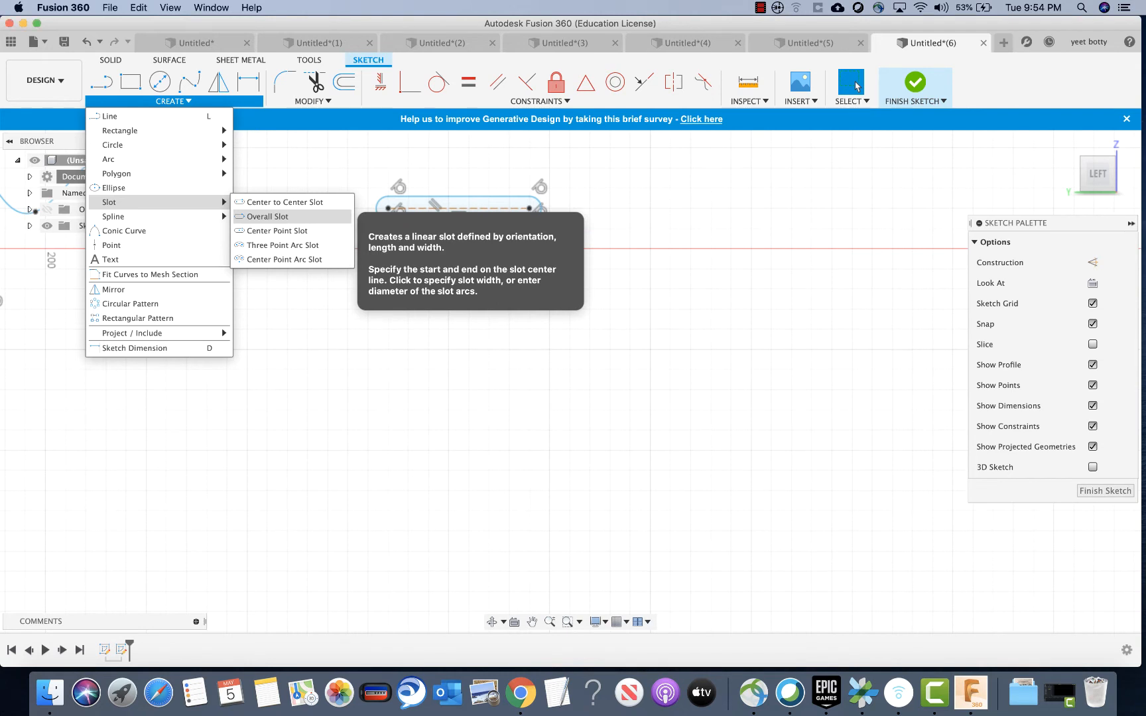
click(272, 216)
click(388, 309)
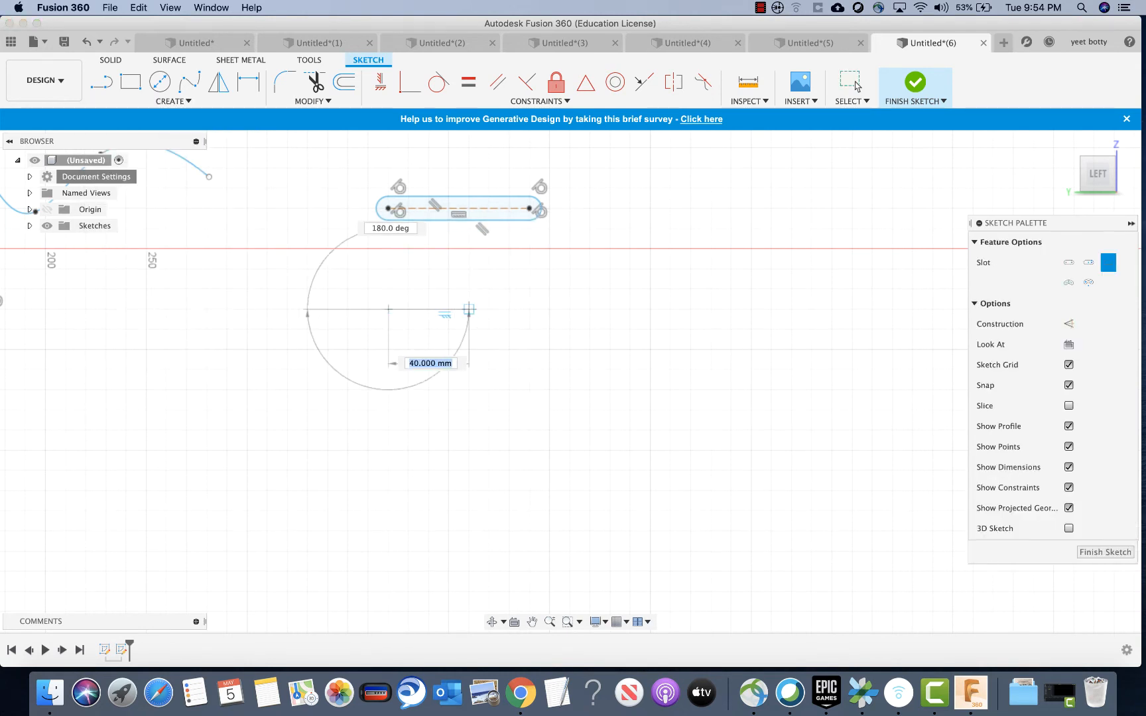
click(529, 309)
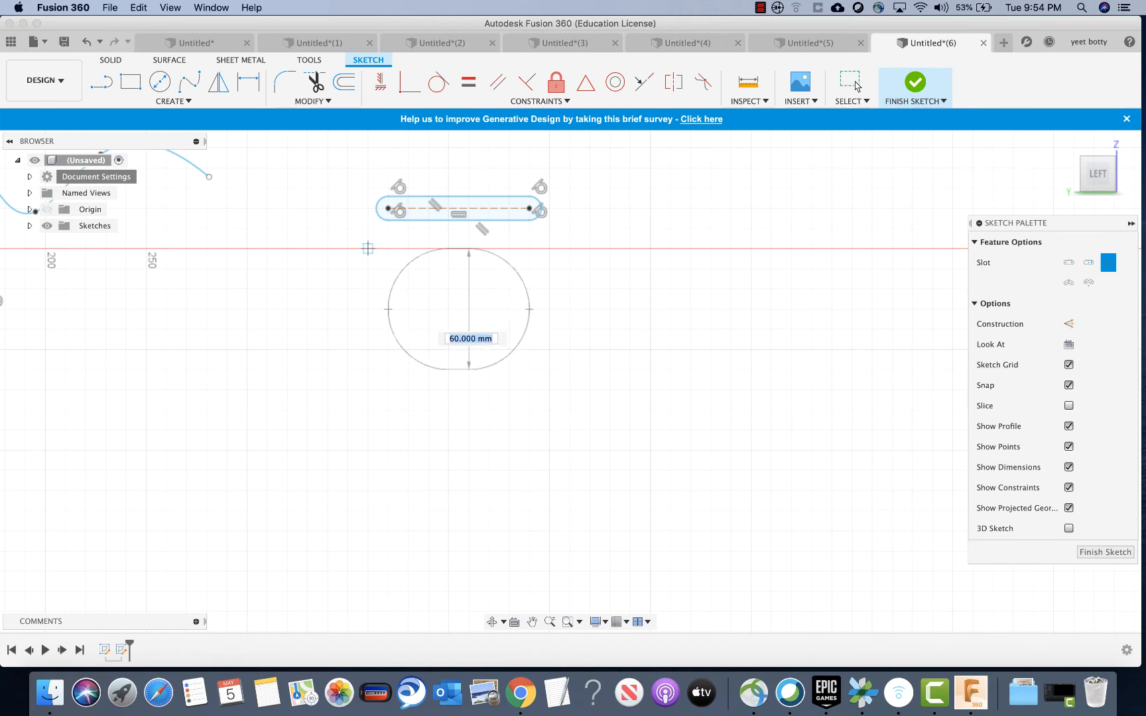
click(354, 311)
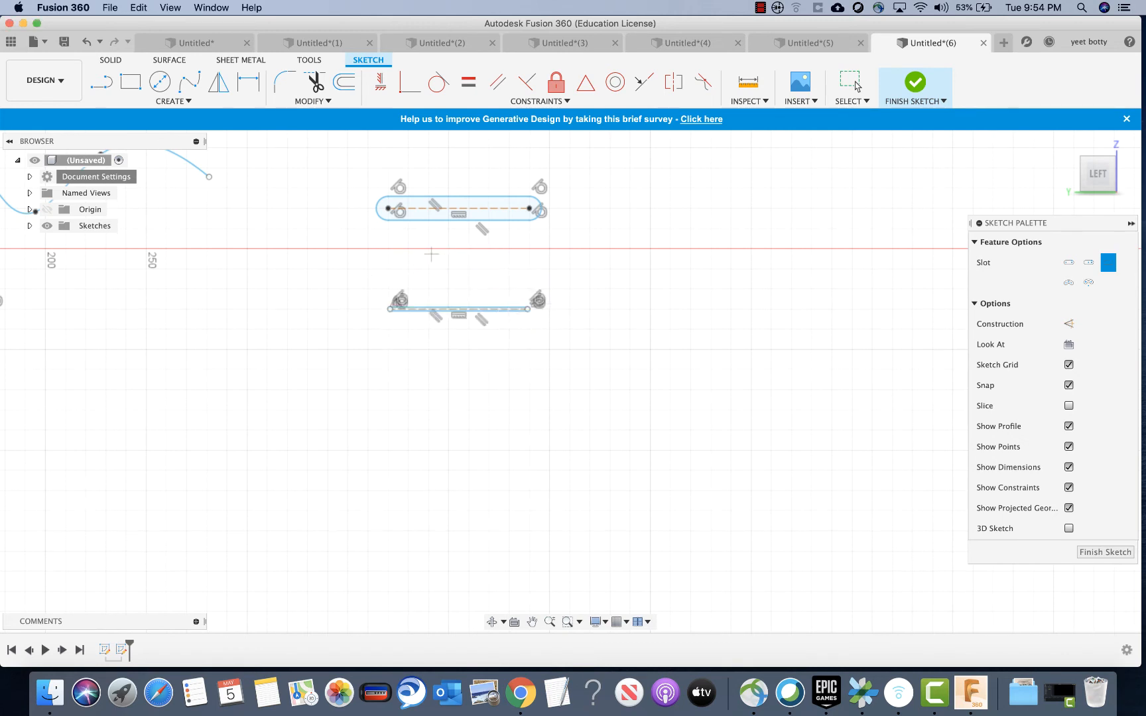
right_click(435, 272)
click(487, 272)
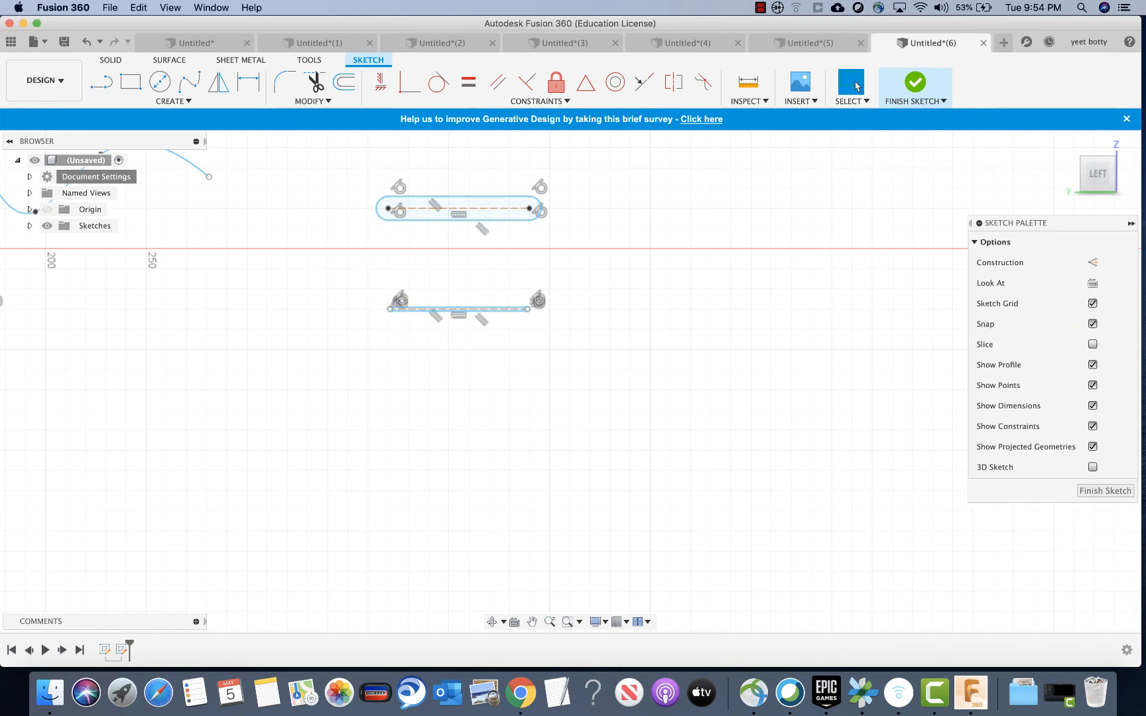
Sketch a large, nearly closed three point arc slot about 35 mm wide below the thin slot, and finish the slot command.
click(174, 101)
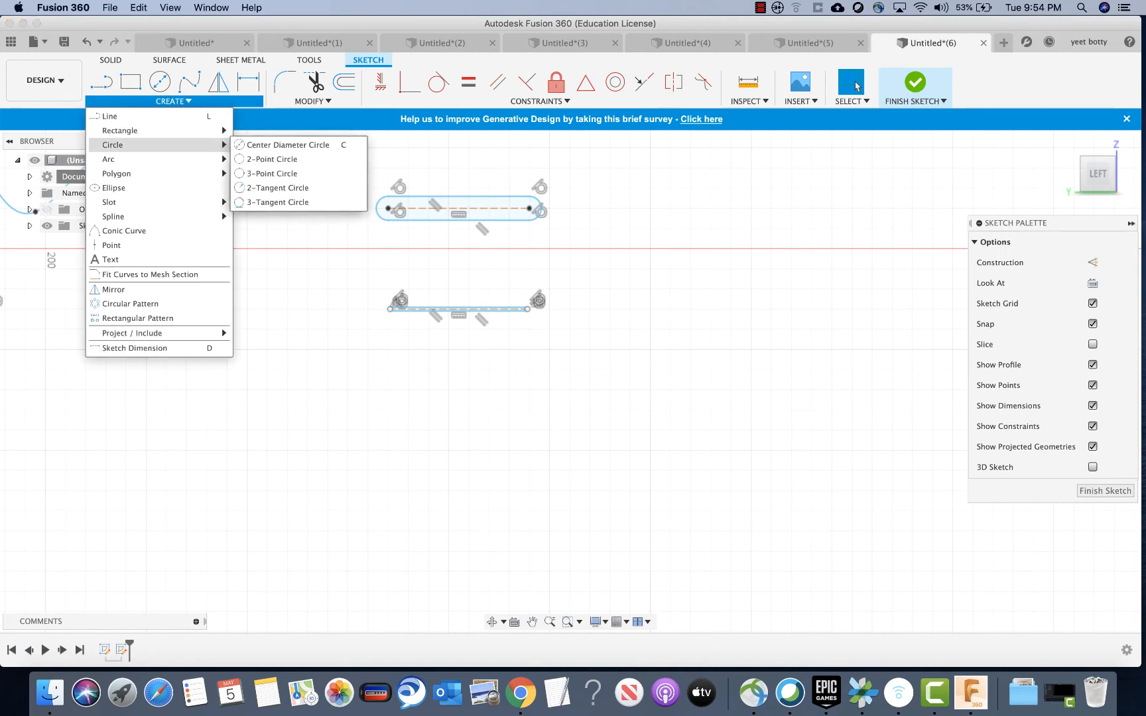
mouse_move(159, 201)
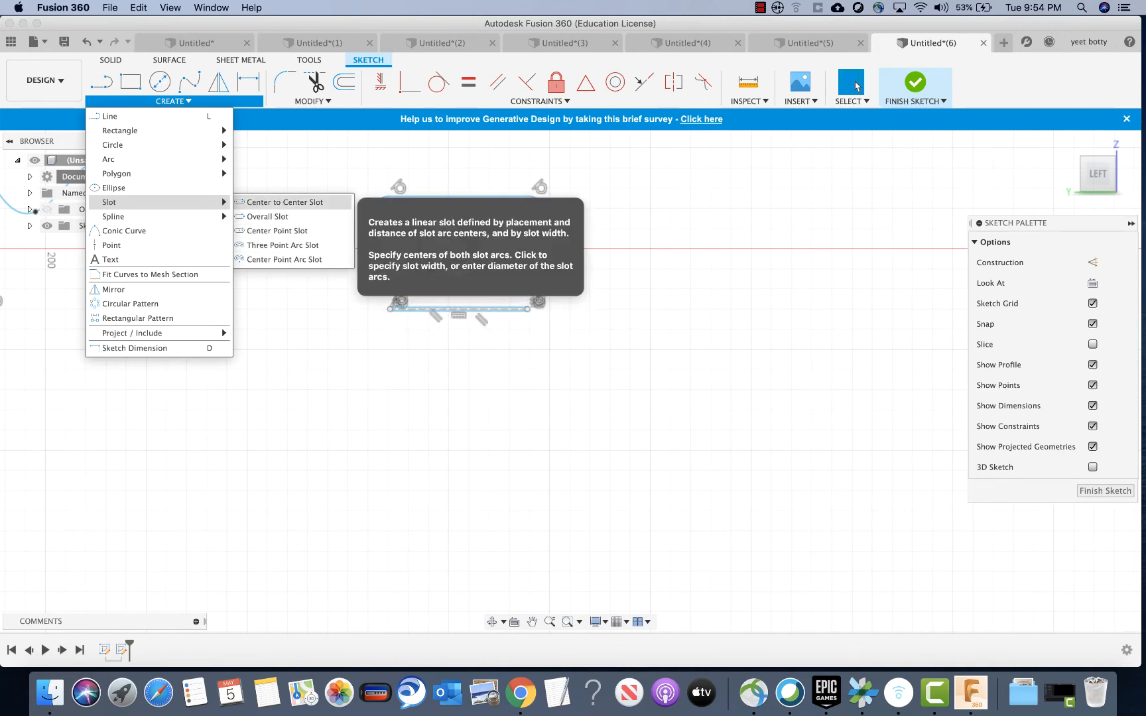
click(283, 245)
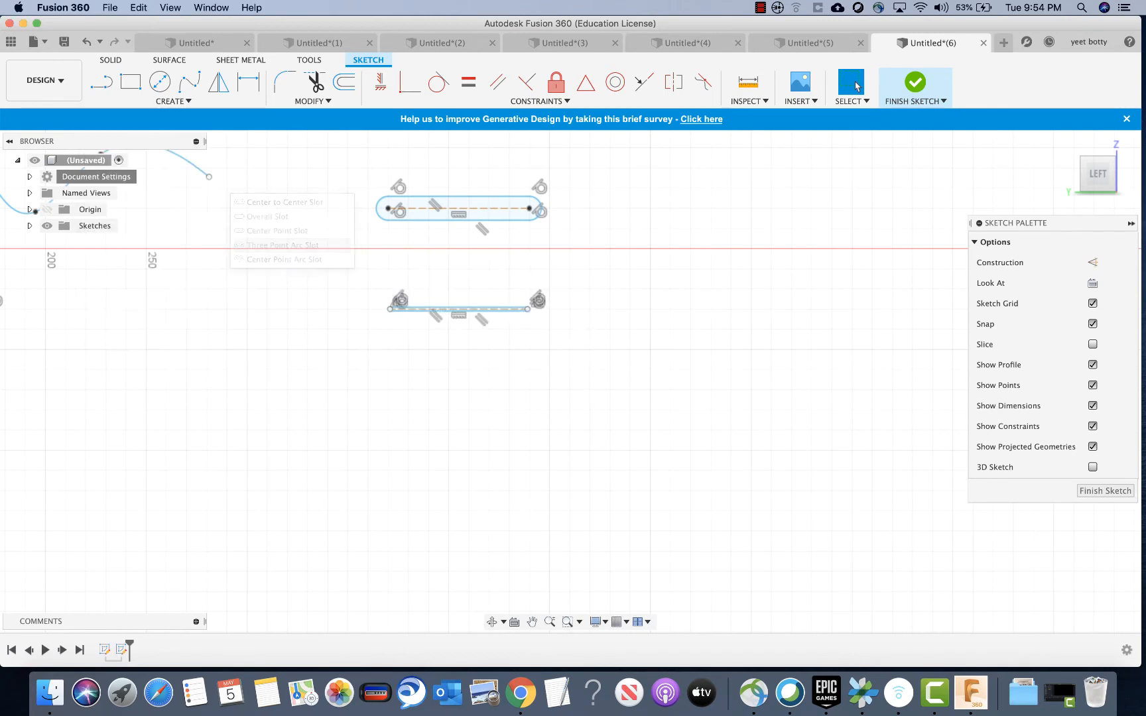
click(408, 410)
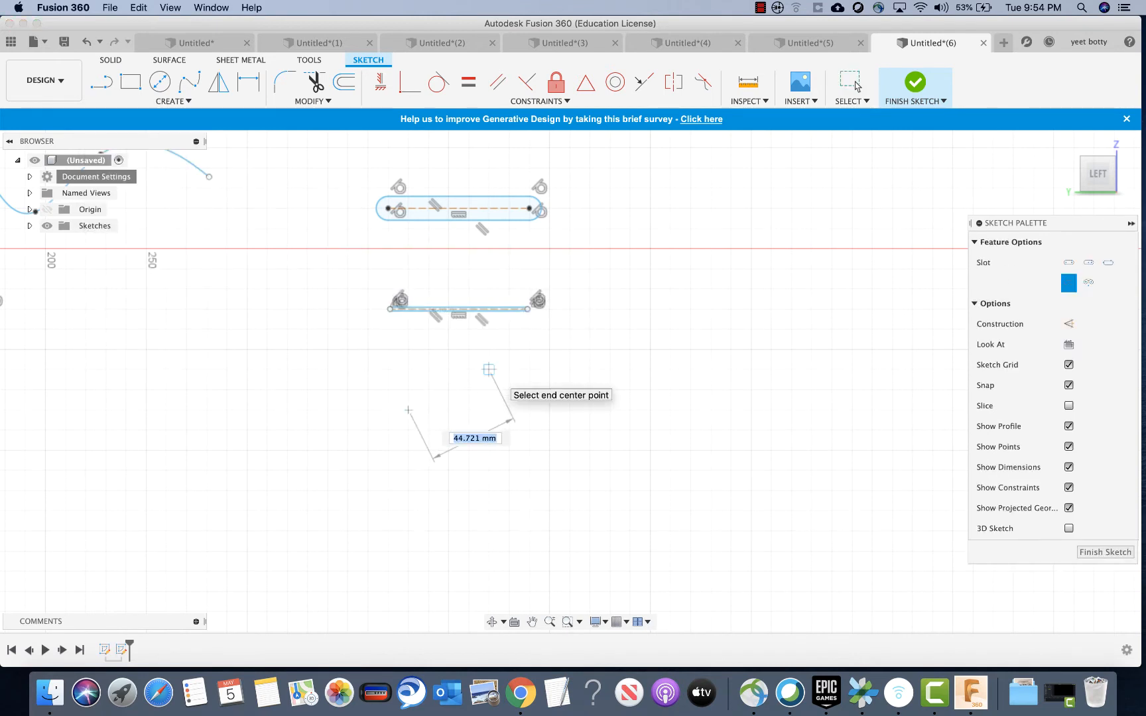
click(489, 370)
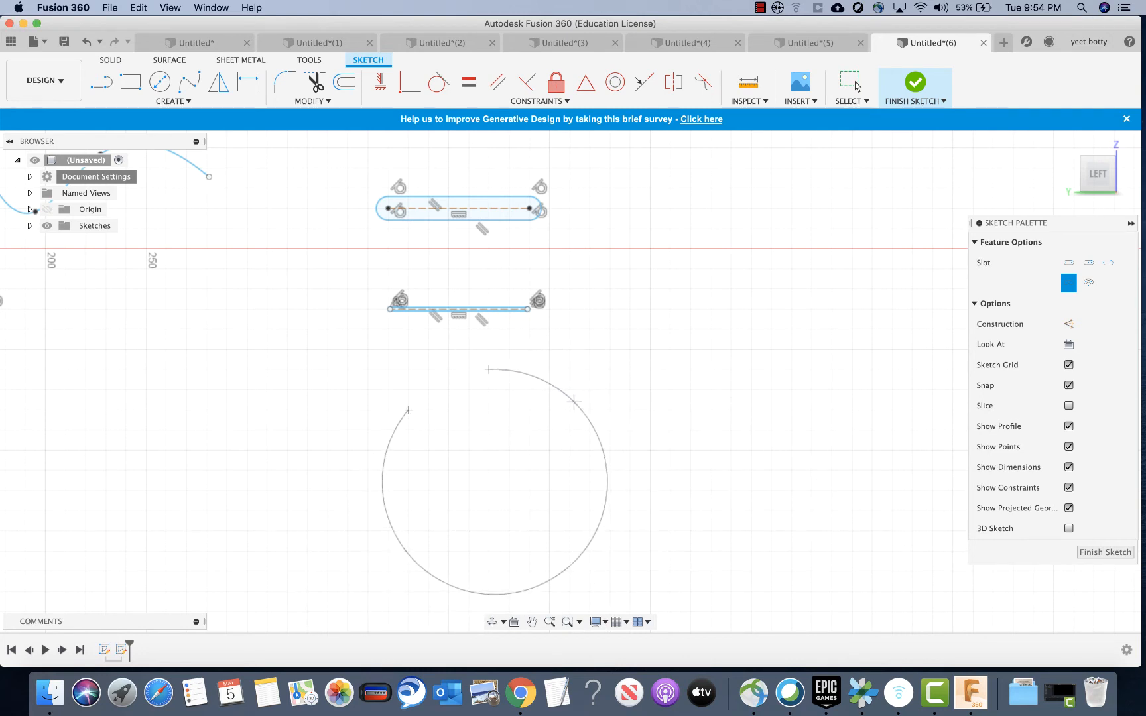
click(577, 402)
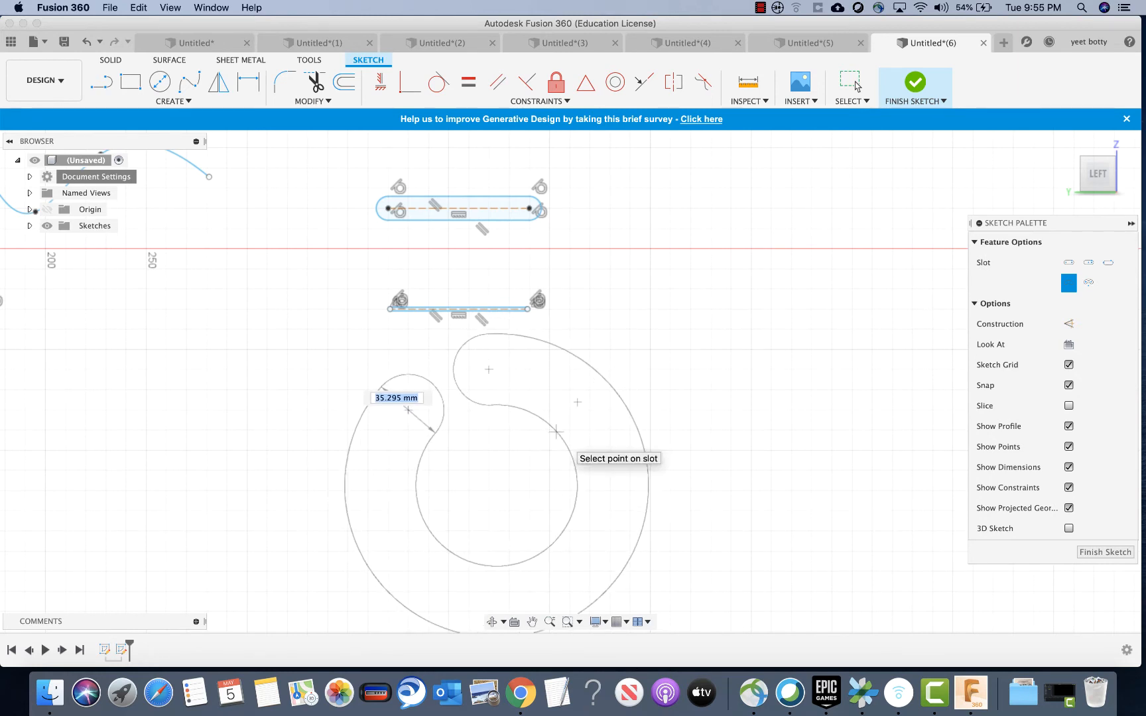
click(556, 432)
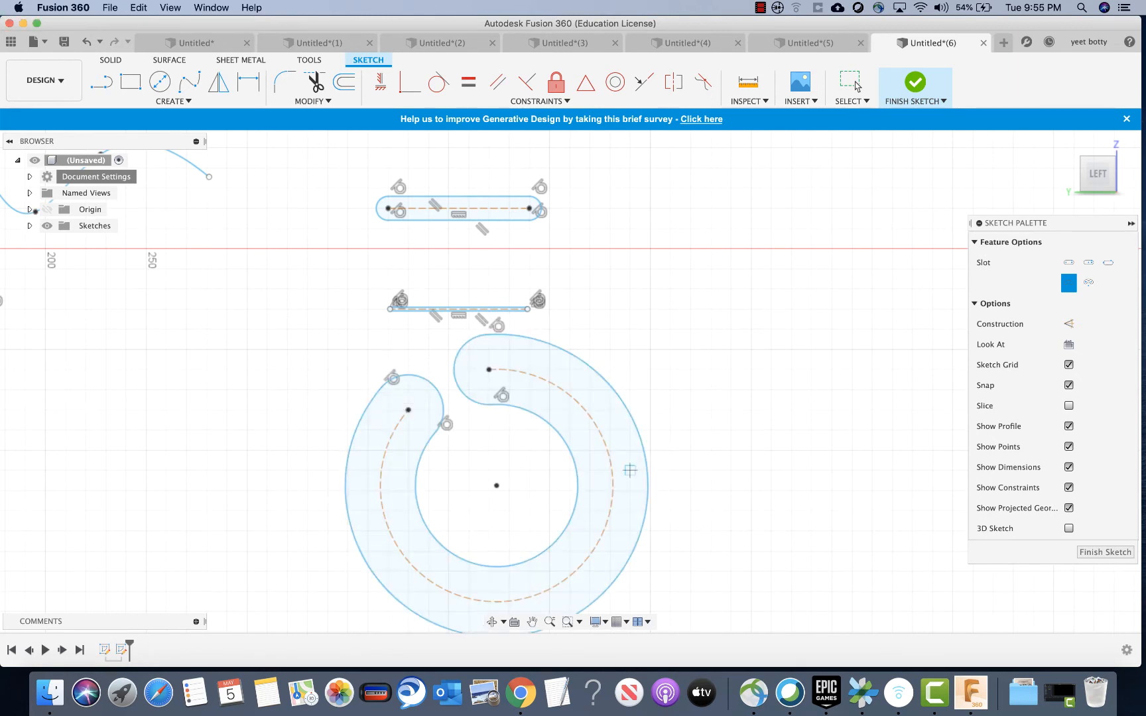
mouse_move(630, 369)
shift+middle_down()
mouse_move(628, 182)
mouse_move(626, 397)
shift+middle_up()
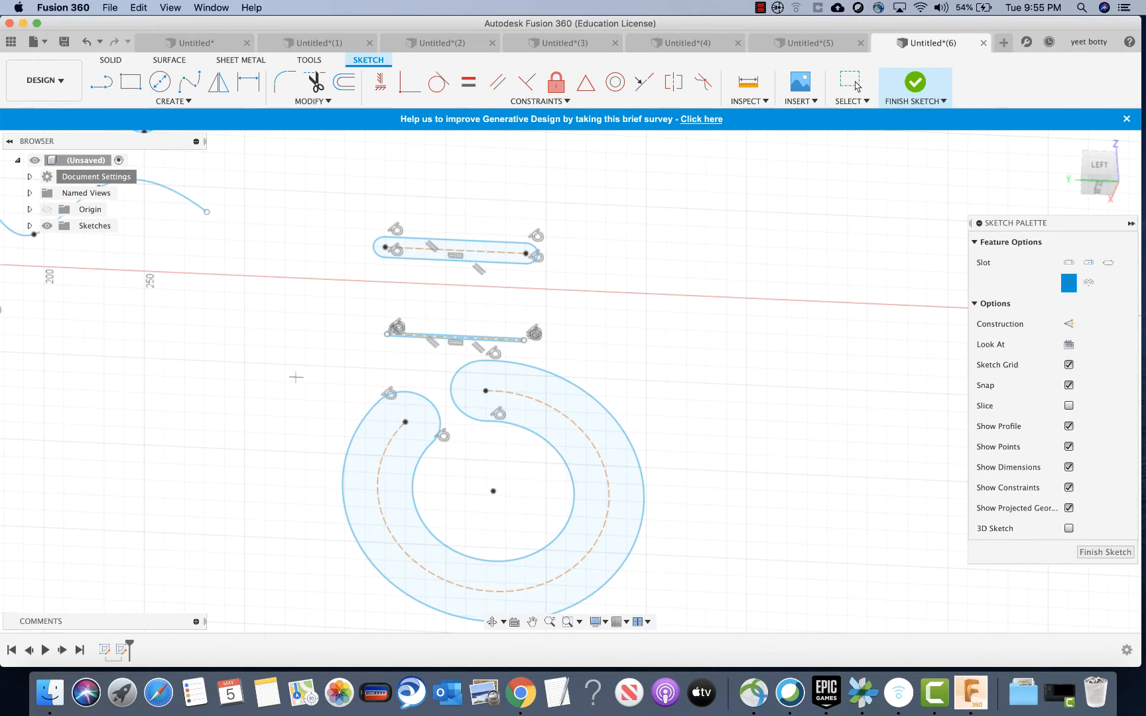
mouse_move(253, 377)
shift+middle_down()
mouse_move(243, 374)
mouse_move(281, 381)
shift+middle_up()
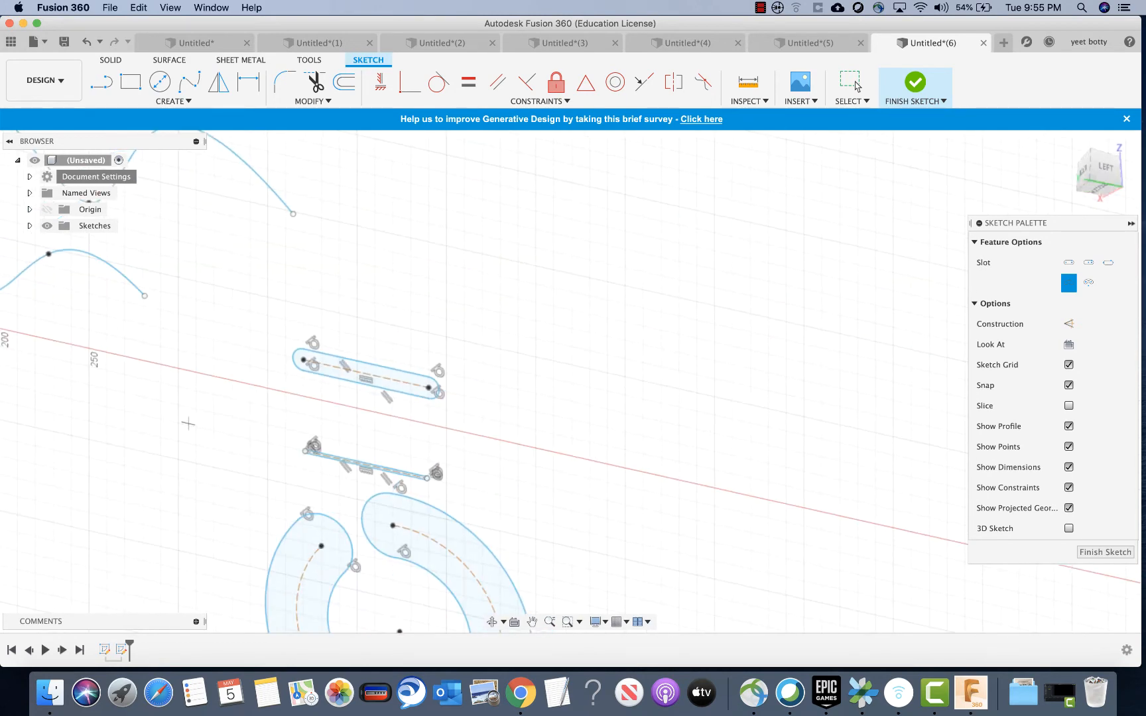
right_click(188, 423)
click(238, 423)
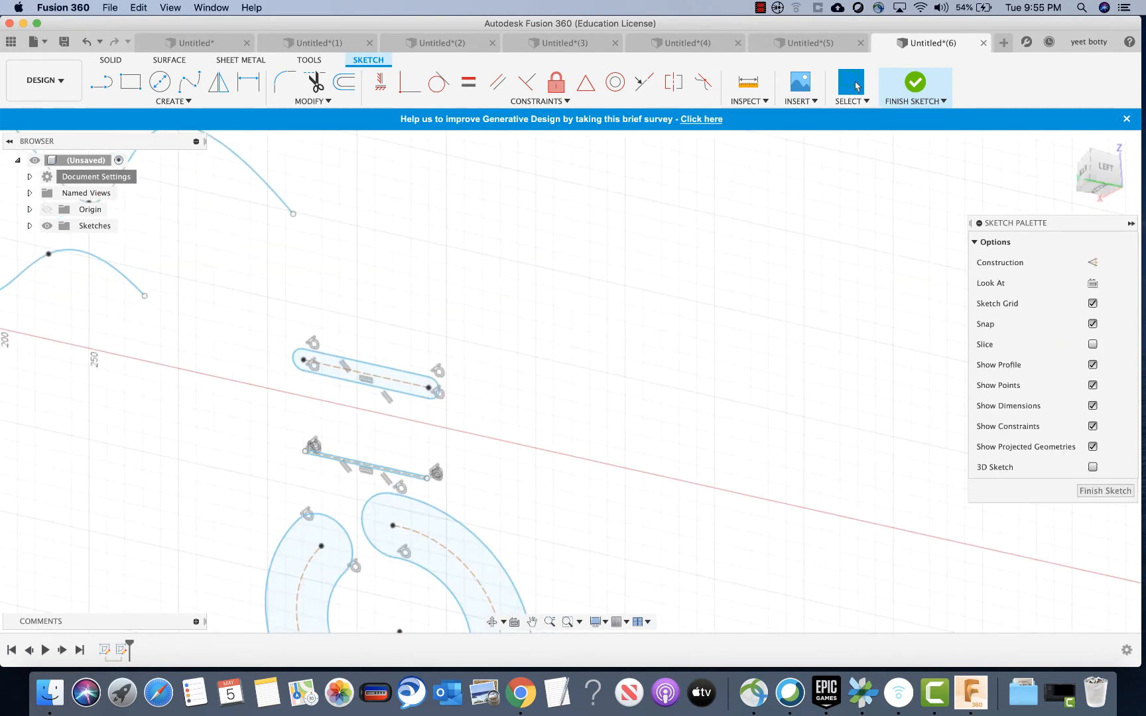
Sketch a center point arc slot sweeping about 254 degrees and about 58 mm wide in the empty area below the earlier shapes, and finish the command.
click(173, 101)
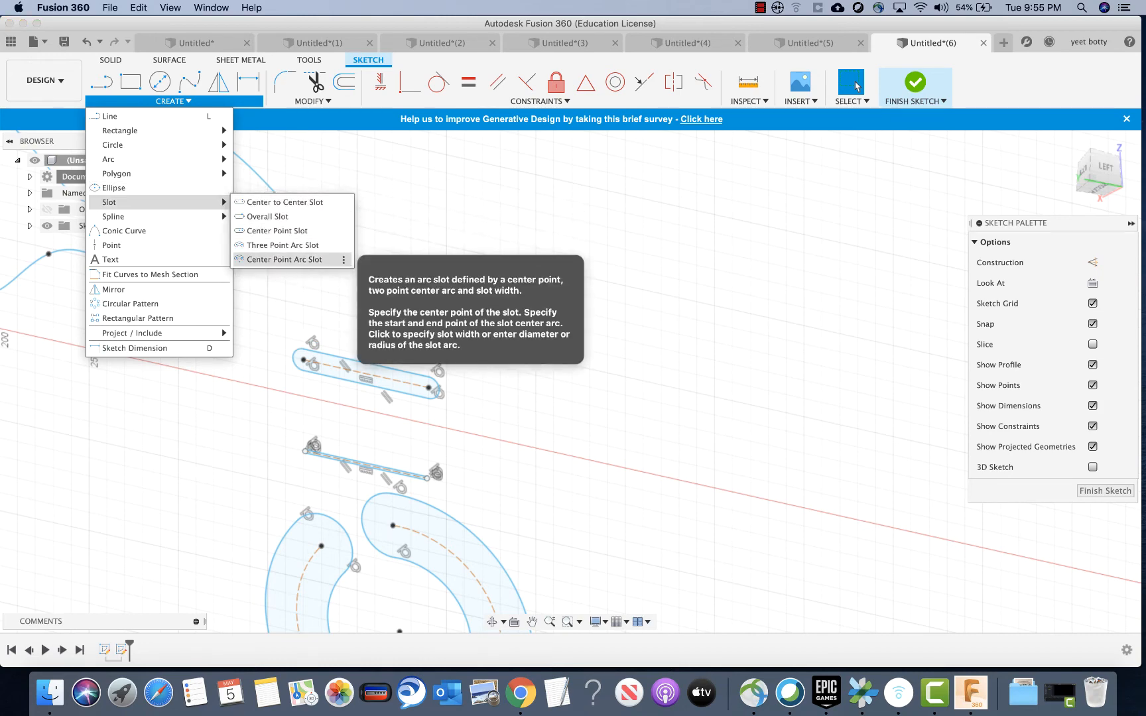
click(284, 259)
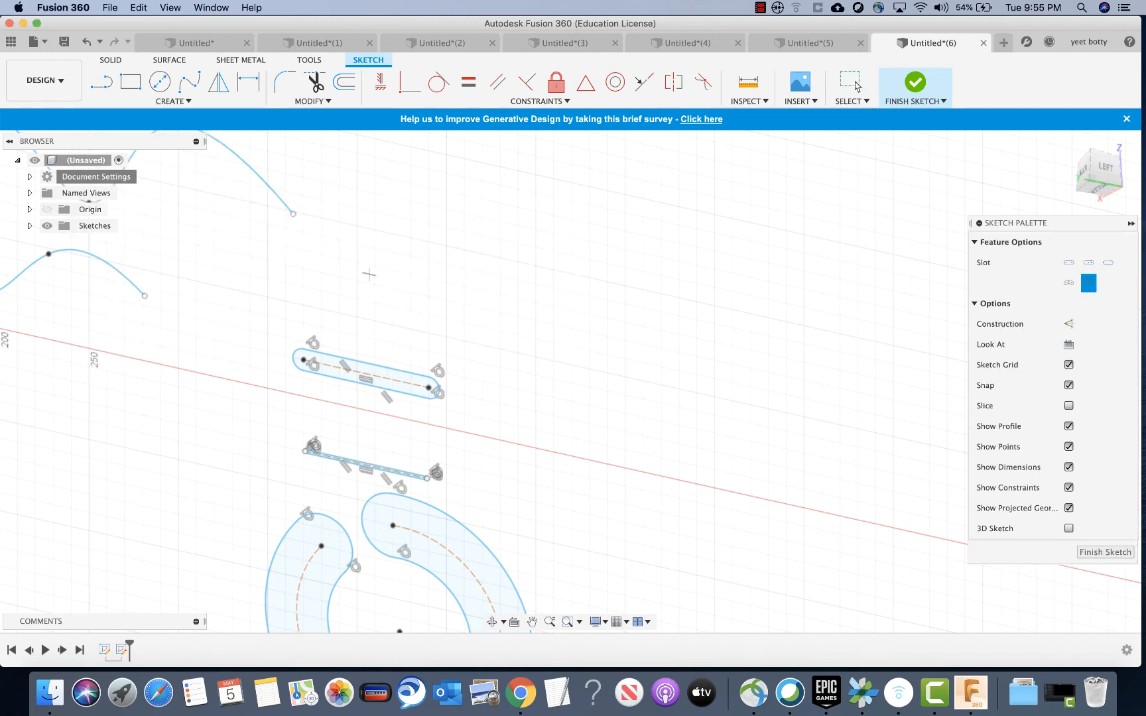
mouse_move(445, 263)
shift+middle_down()
mouse_move(564, 263)
mouse_move(378, 281)
shift+middle_up()
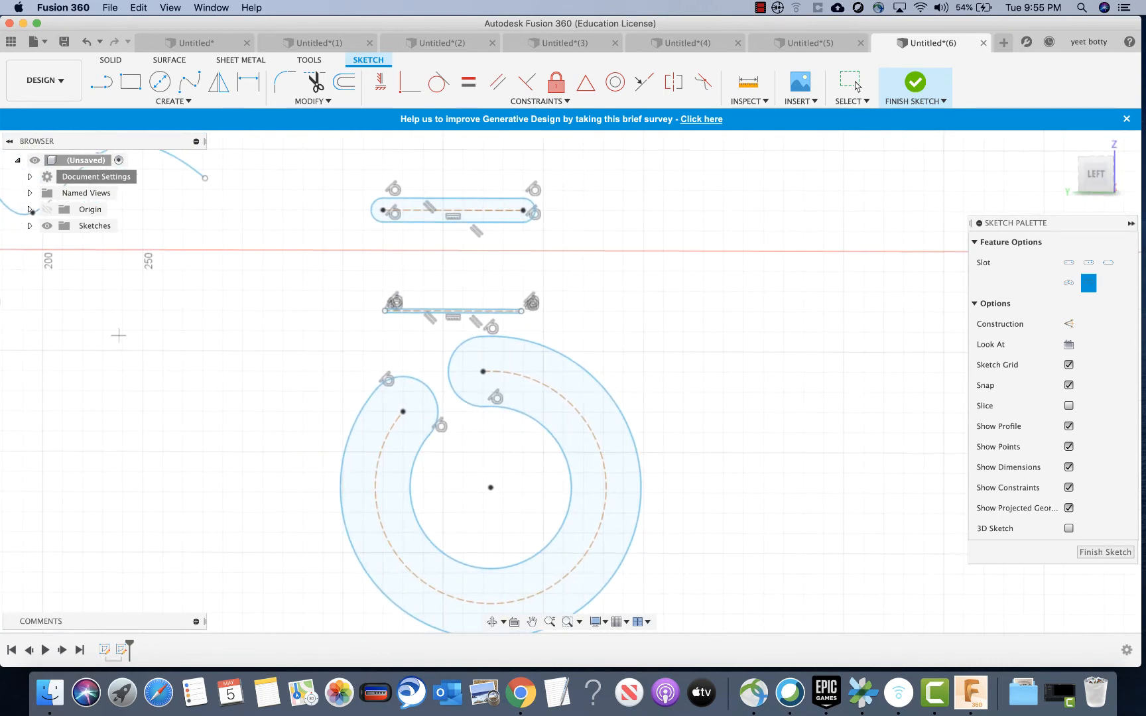
middle_drag(122, 330, 620, 247)
middle_drag(572, 337, 464, 258)
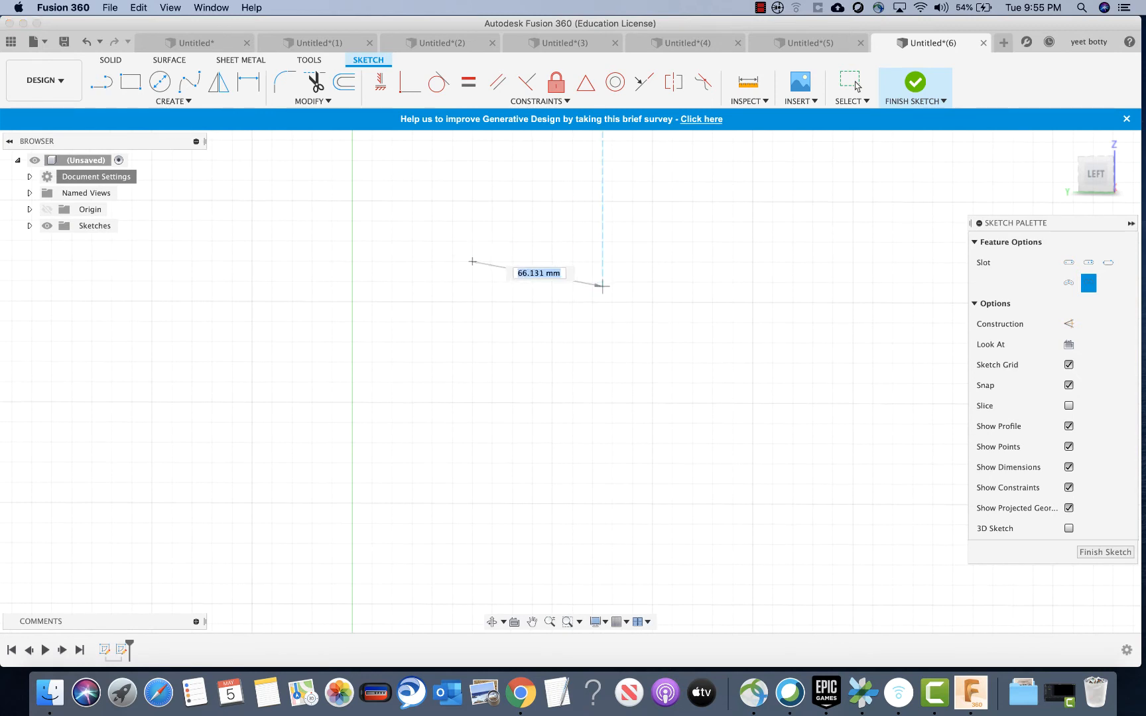
click(611, 263)
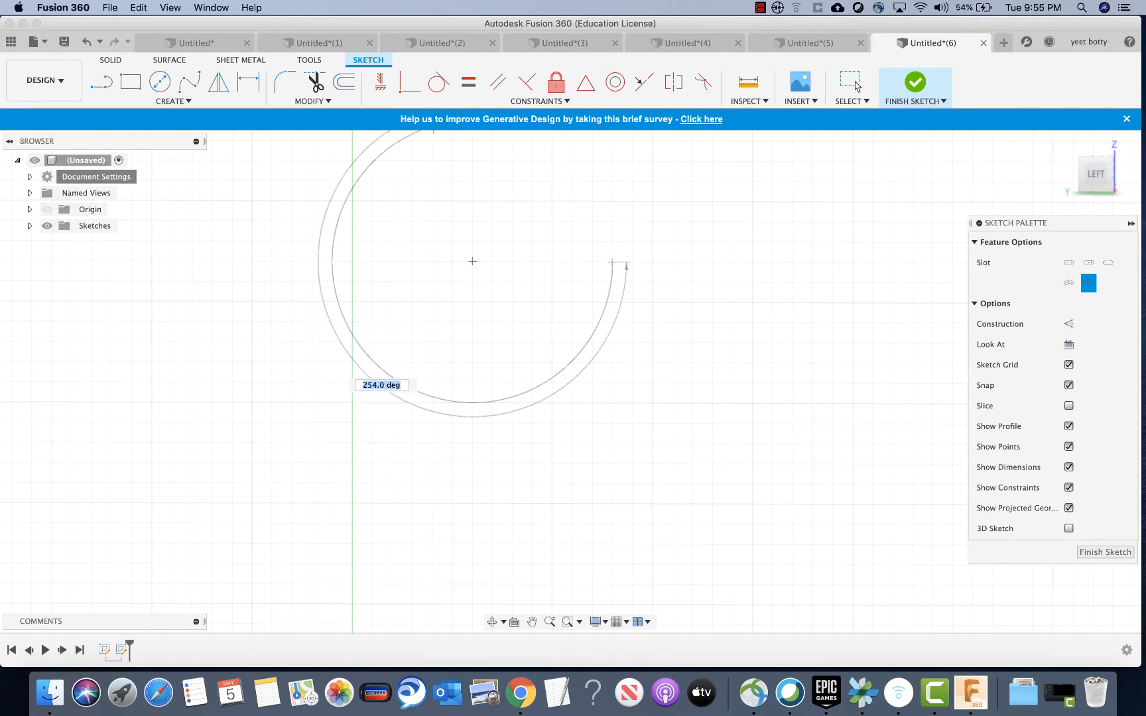
click(434, 131)
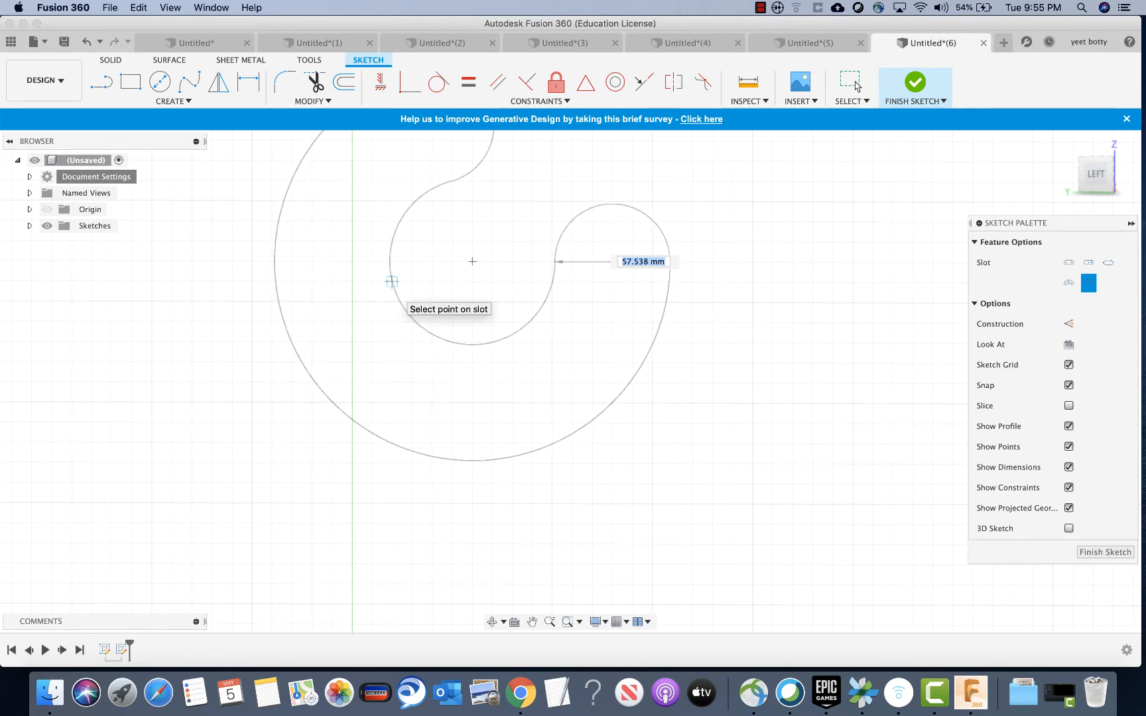
click(391, 281)
right_click(457, 255)
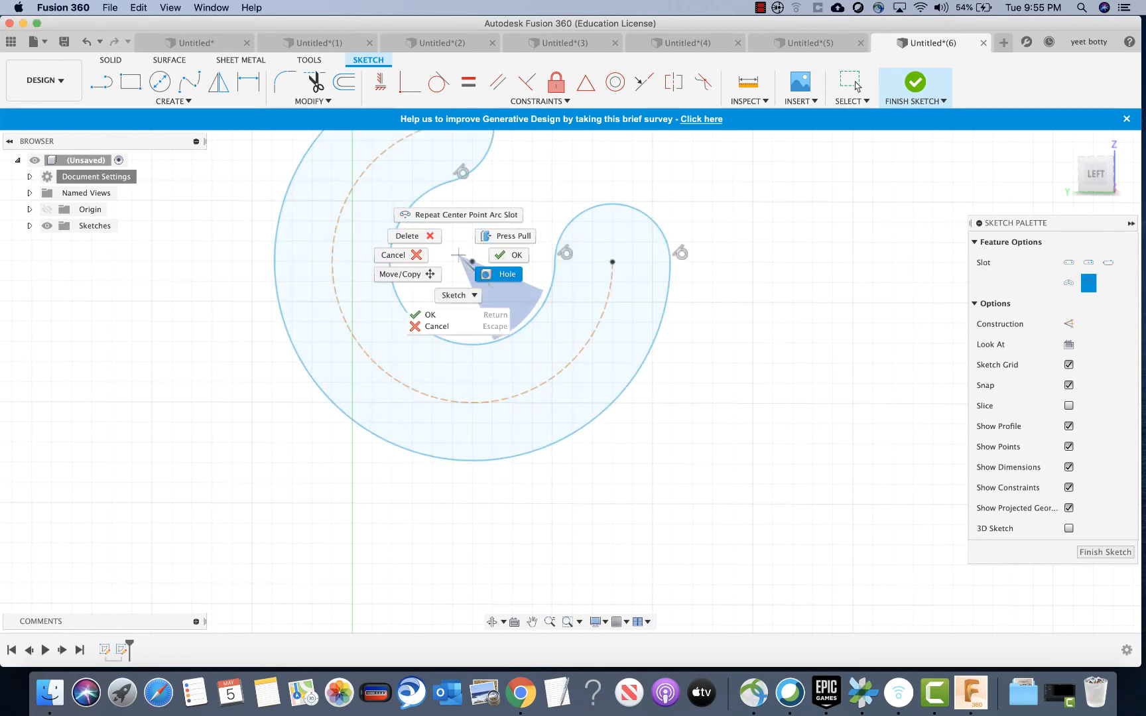
click(852, 82)
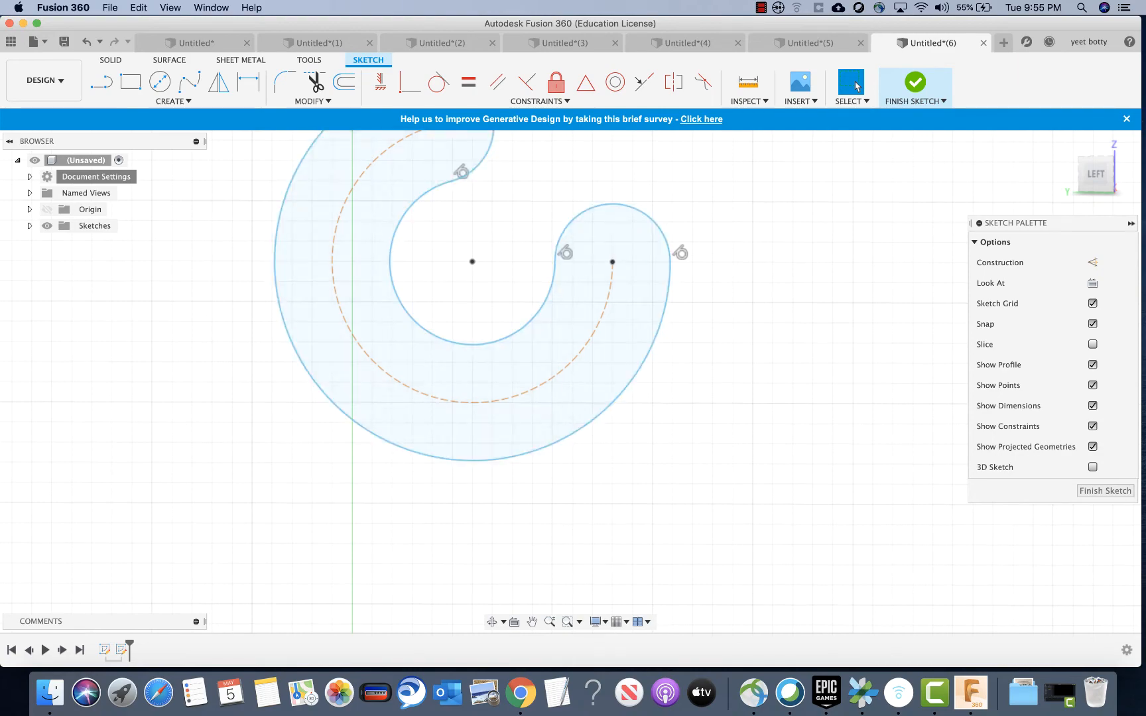
click(761, 8)
click(804, 38)
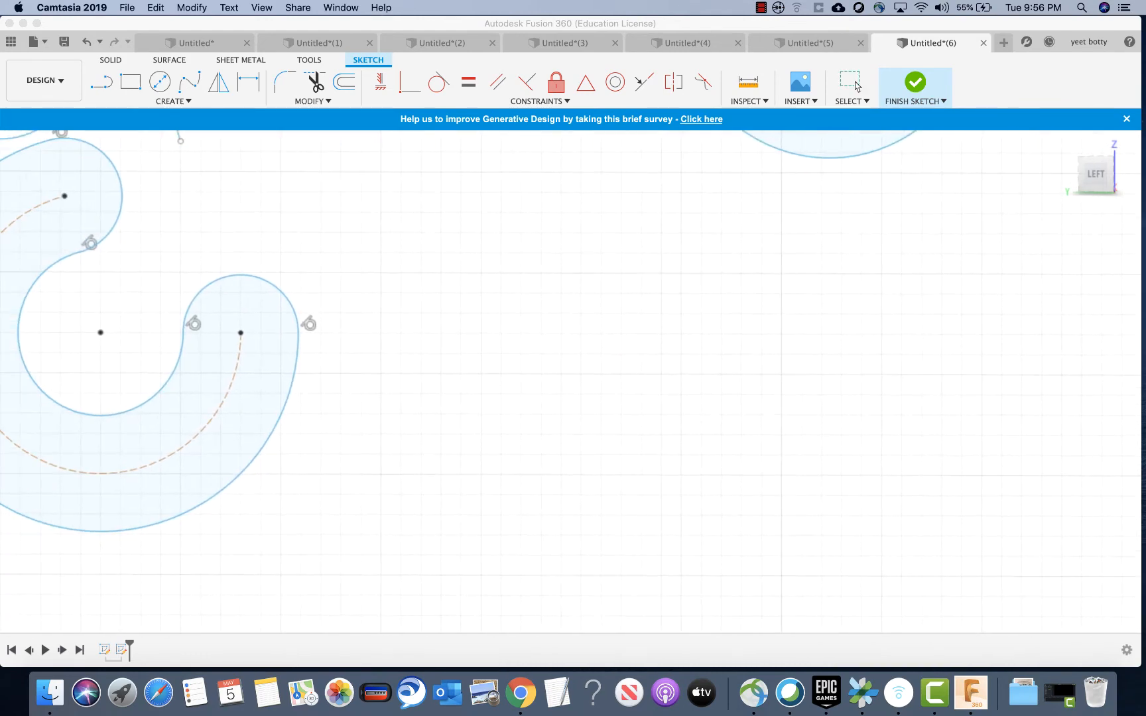
Sketch a 70 by 70 mm 2-point rectangle in the empty area between the two arc slots, and finish the rectangle command.
click(130, 81)
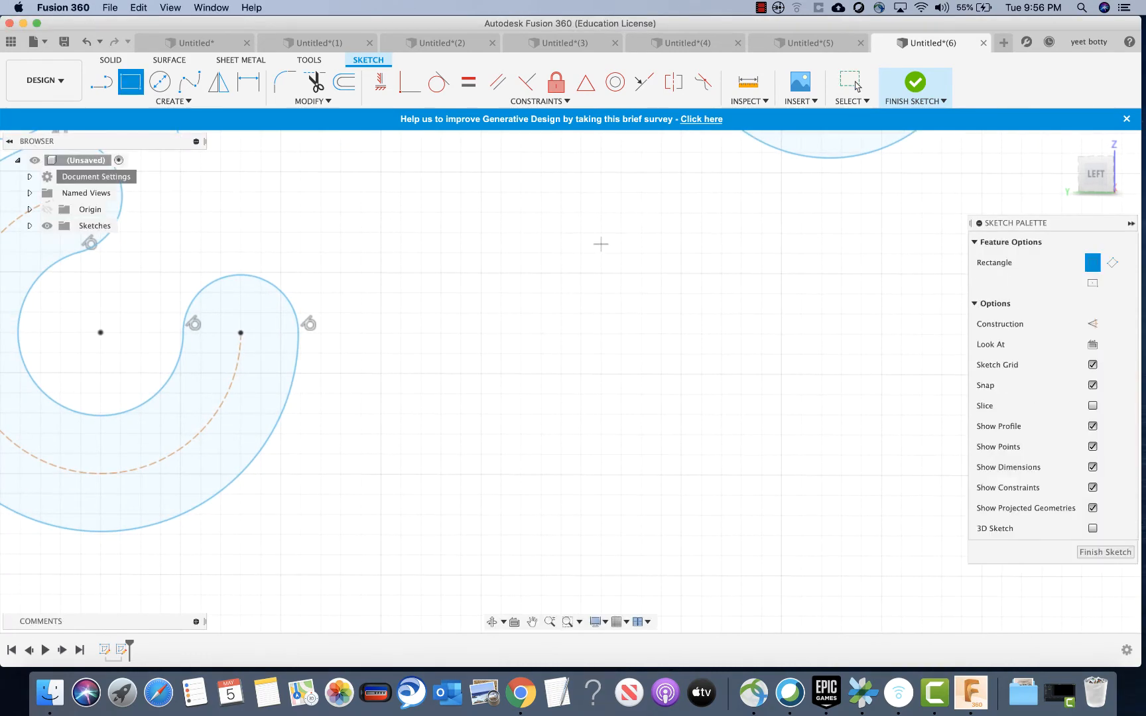
click(581, 213)
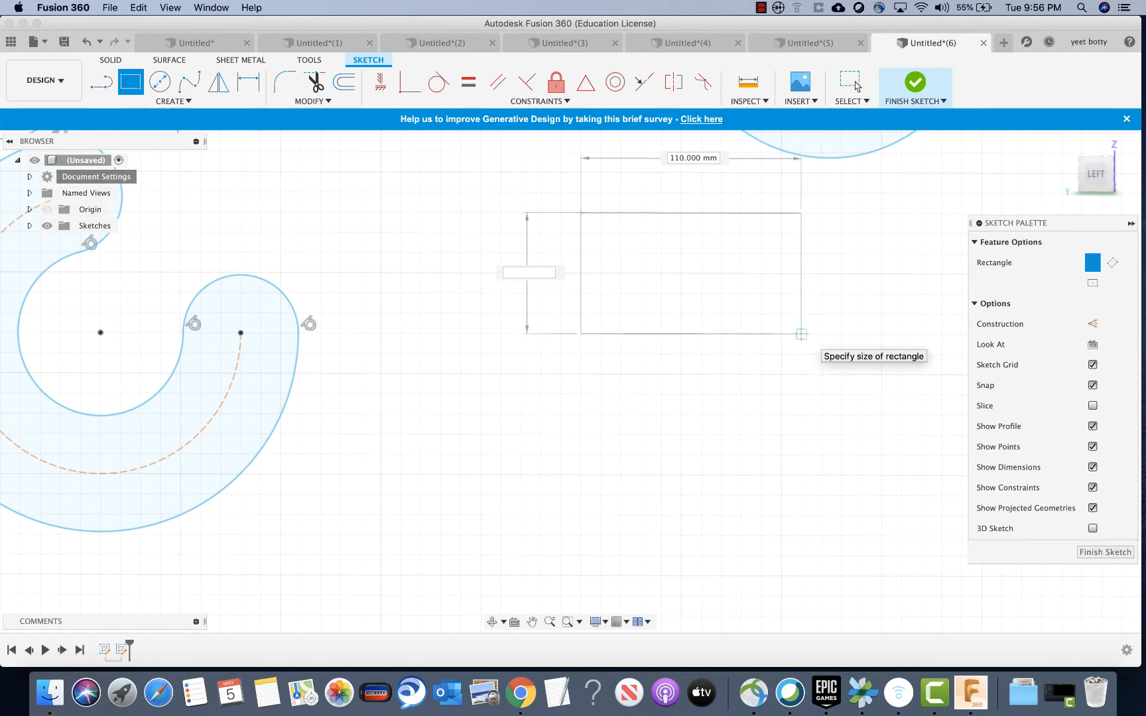
key(Tab)
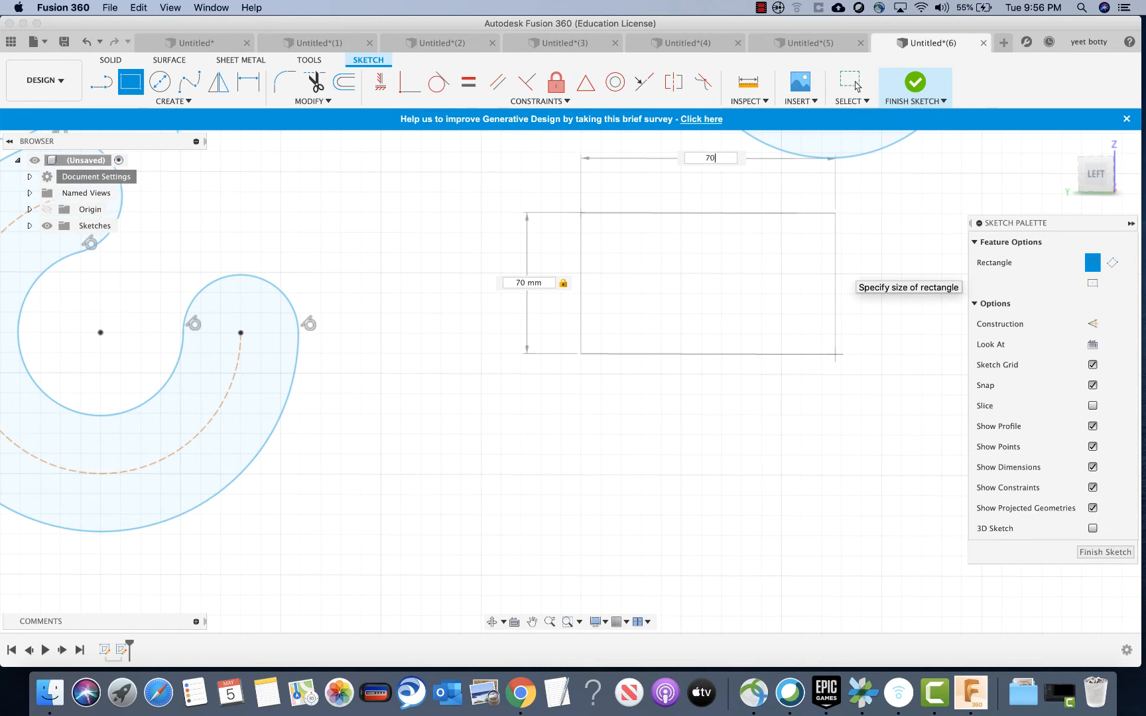
key(Tab)
key(Tab)
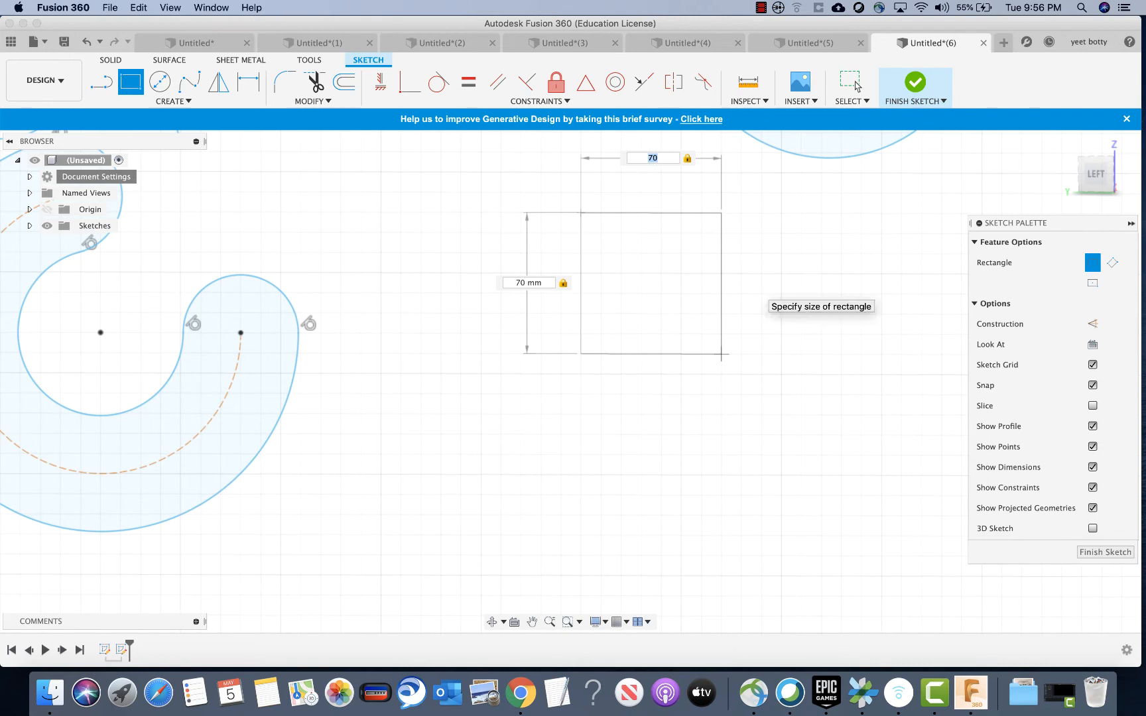
key(Return)
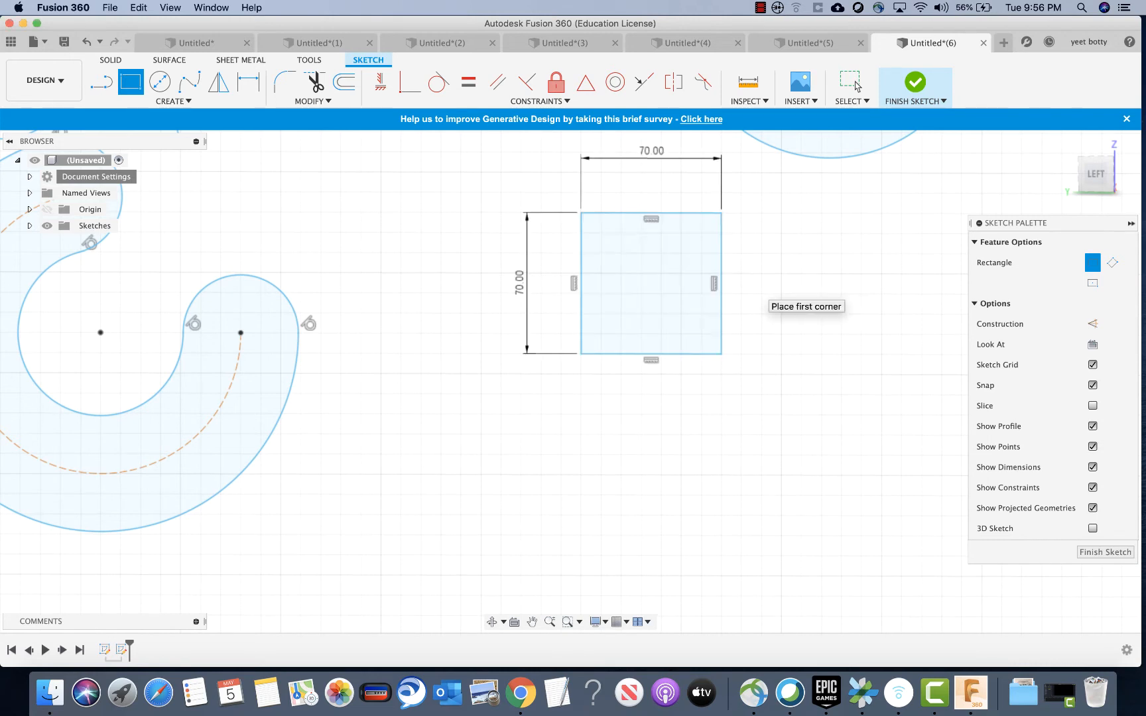
right_click(749, 280)
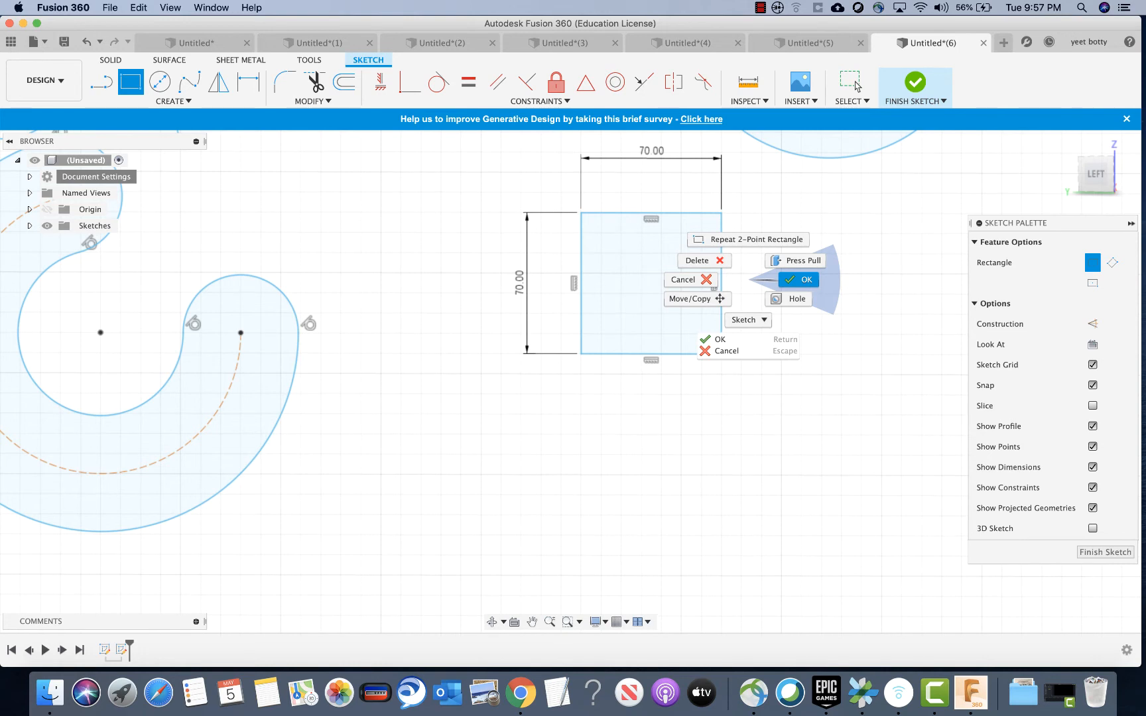
click(853, 83)
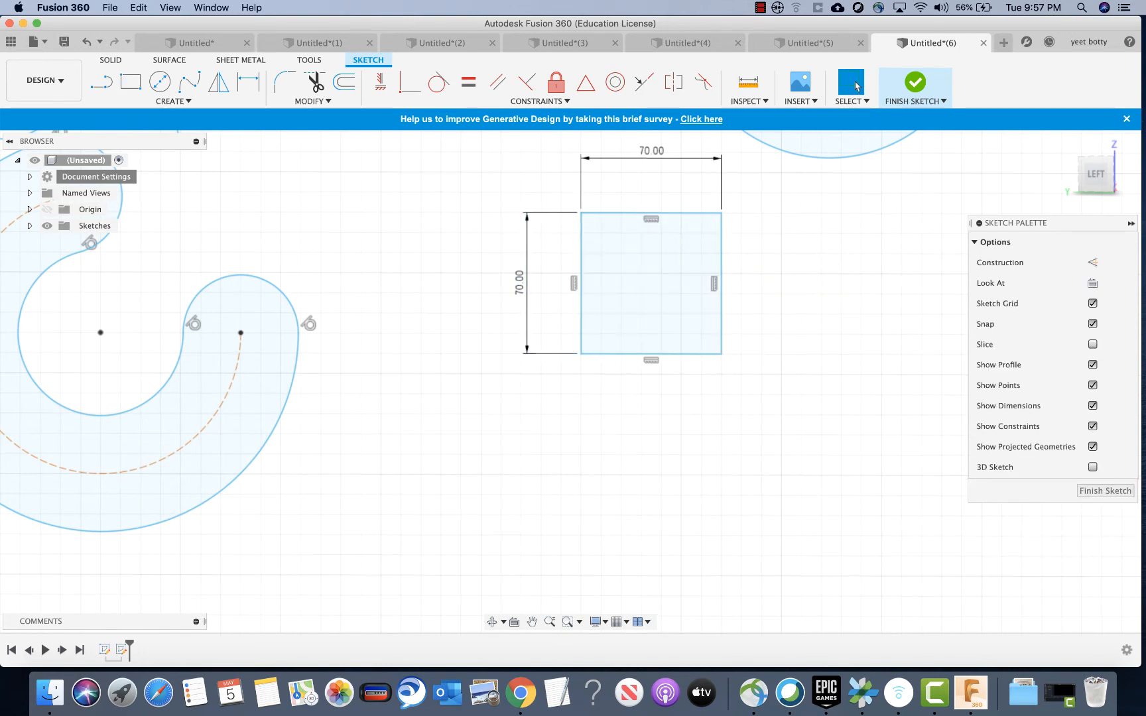
Examine the dimensioned square up close and in relation to the surrounding sketch shapes.
middle_drag(363, 175, 389, 240)
scroll(388, 241, up, 3)
scroll(445, 373, down, 7)
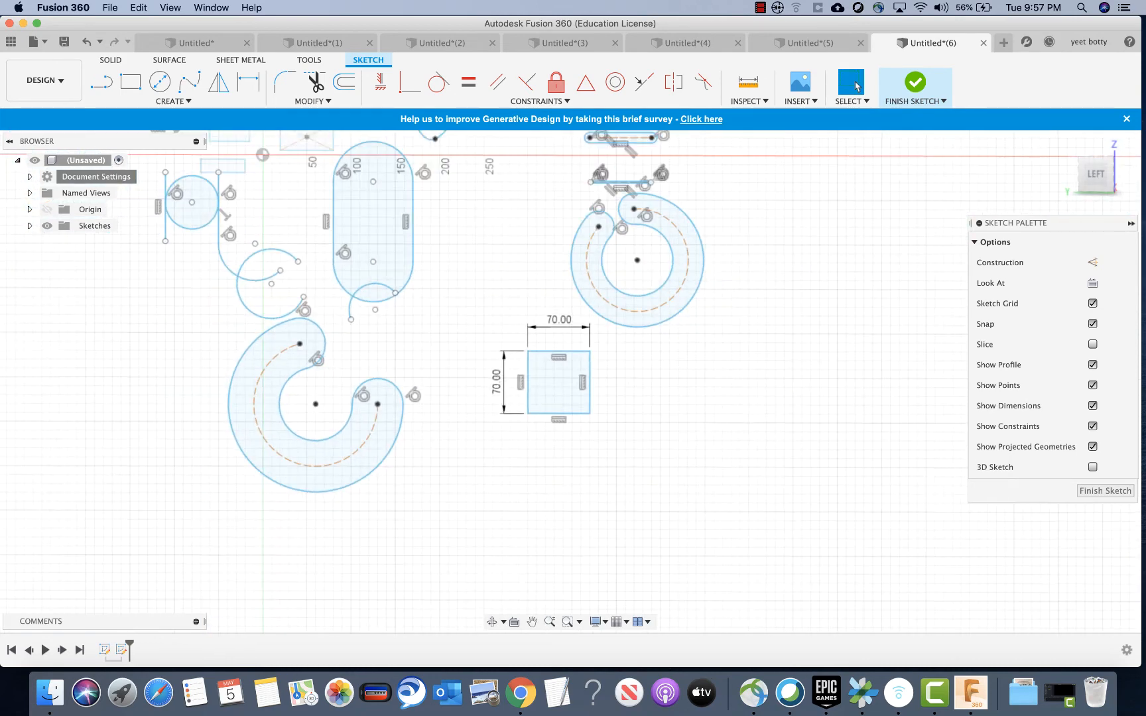
scroll(472, 368, up, 6)
middle_drag(472, 368, 342, 236)
scroll(341, 236, down, 1)
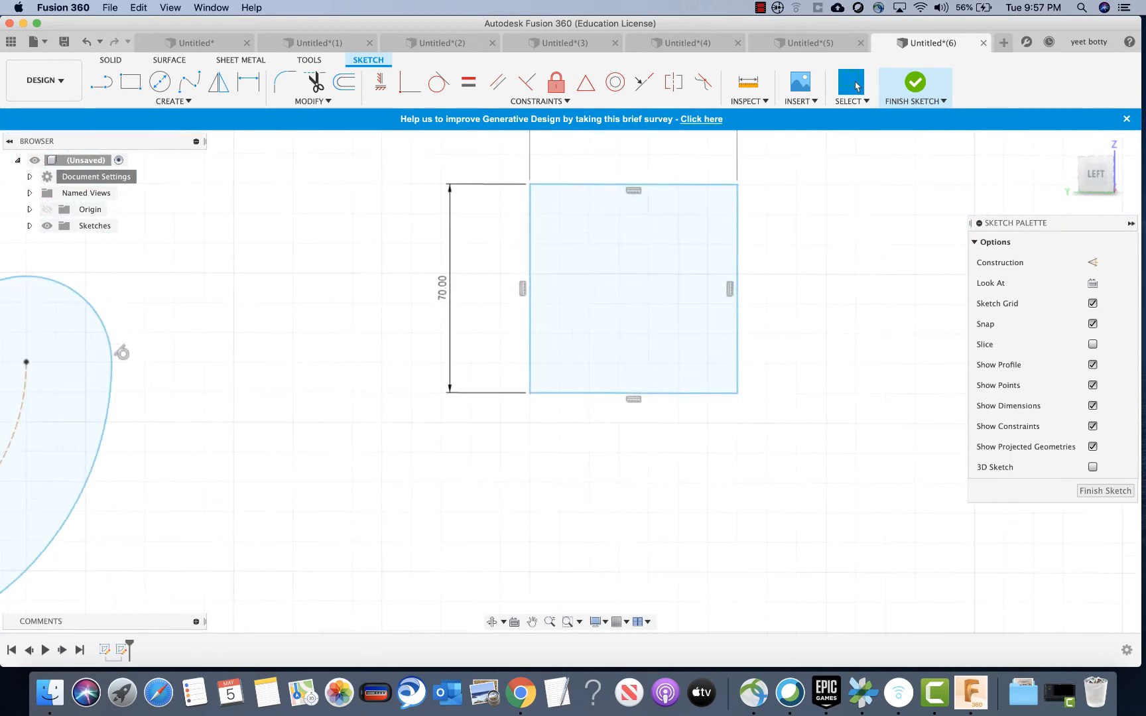
scroll(504, 236, down, 1)
scroll(504, 236, up, 1)
middle_drag(504, 236, 493, 374)
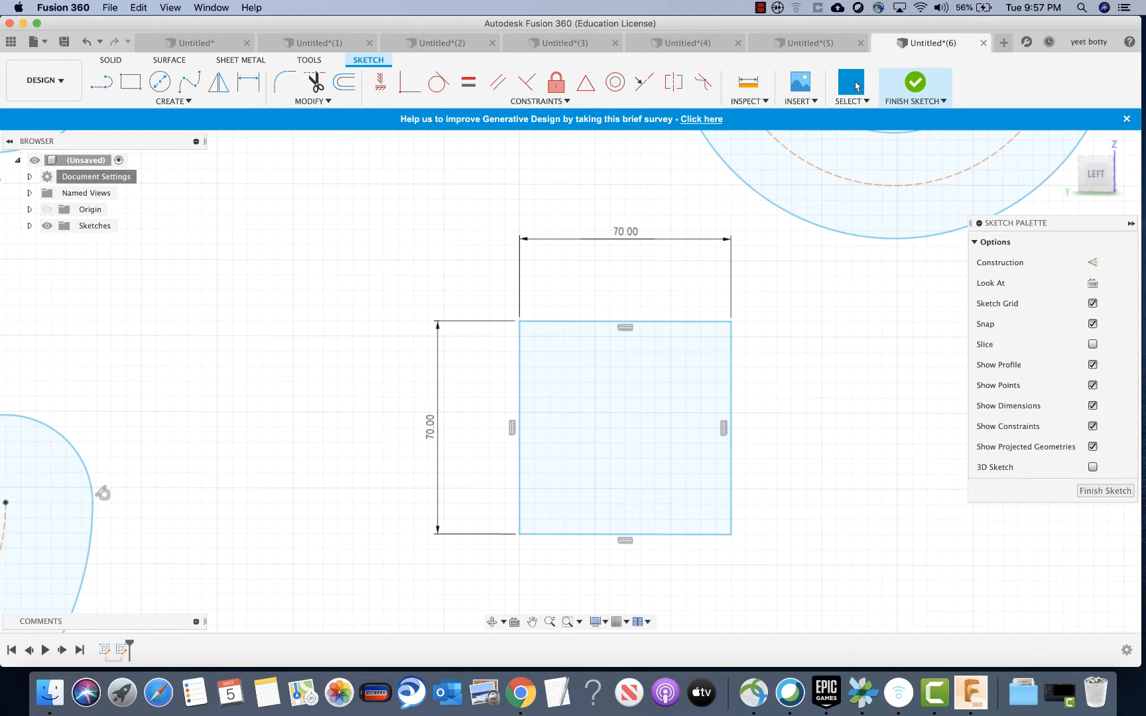
scroll(365, 287, up, 1)
scroll(365, 287, down, 3)
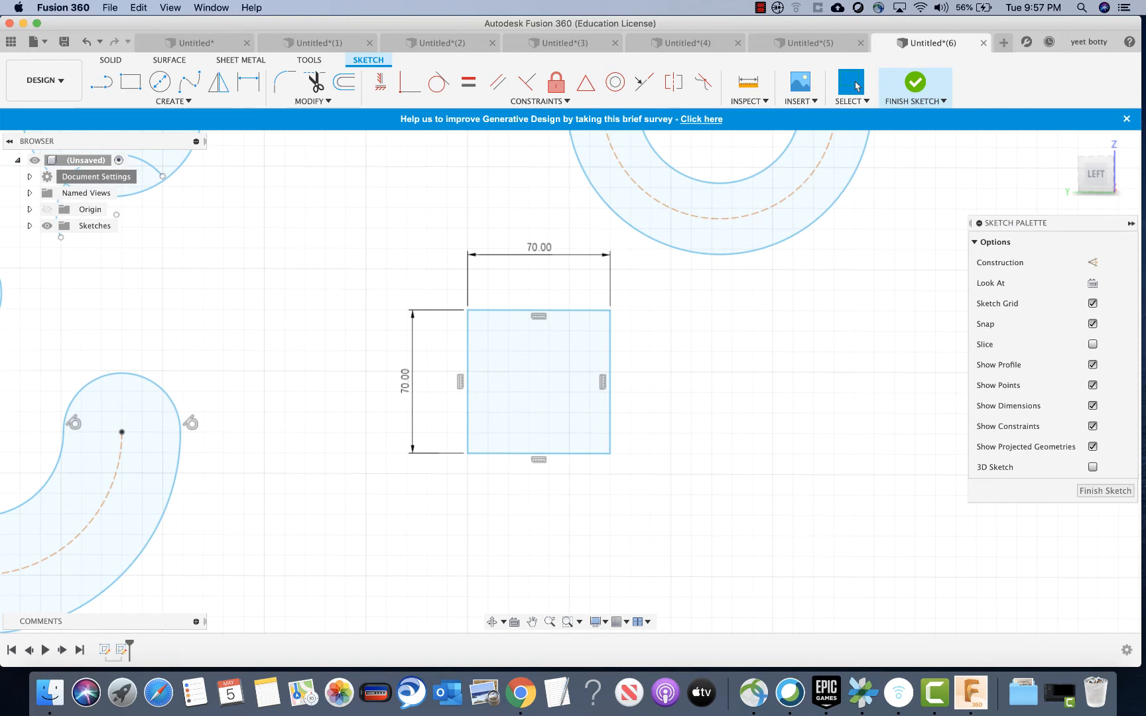
scroll(372, 285, down, 3)
scroll(372, 285, up, 3)
scroll(373, 285, up, 3)
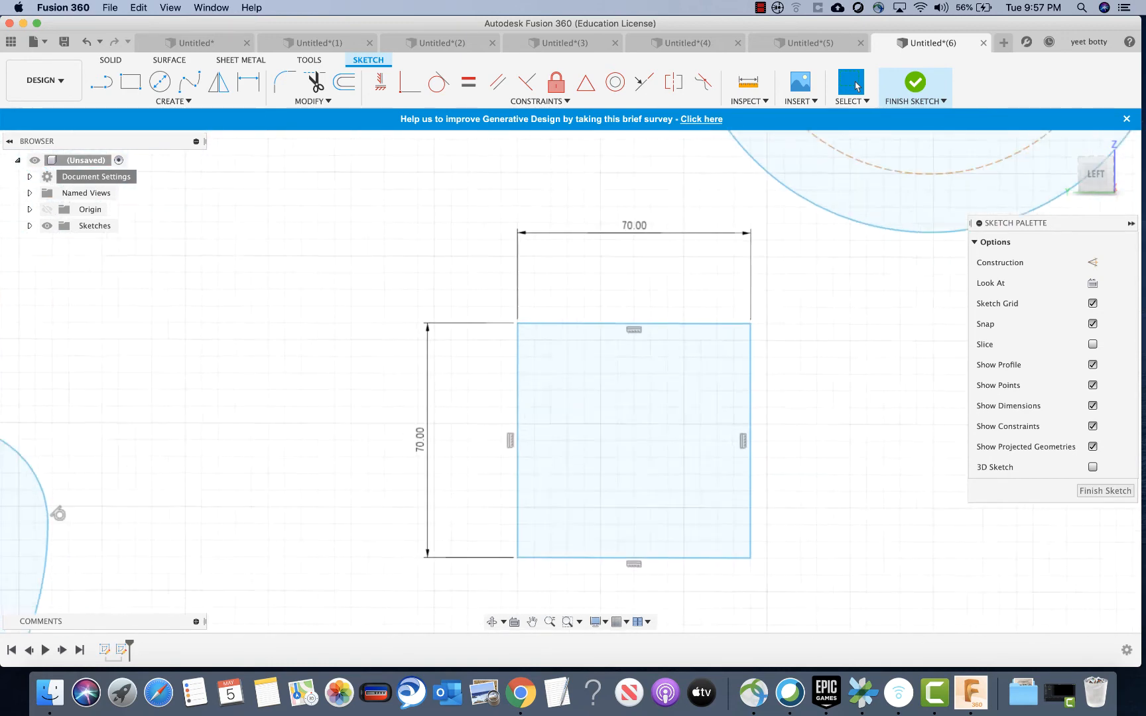
scroll(372, 285, down, 3)
scroll(538, 315, down, 1)
mouse_move(261, 346)
middle_down()
mouse_move(538, 315)
mouse_move(360, 207)
middle_up()
scroll(538, 315, up, 3)
scroll(542, 313, down, 6)
scroll(544, 312, up, 3)
scroll(540, 314, up, 3)
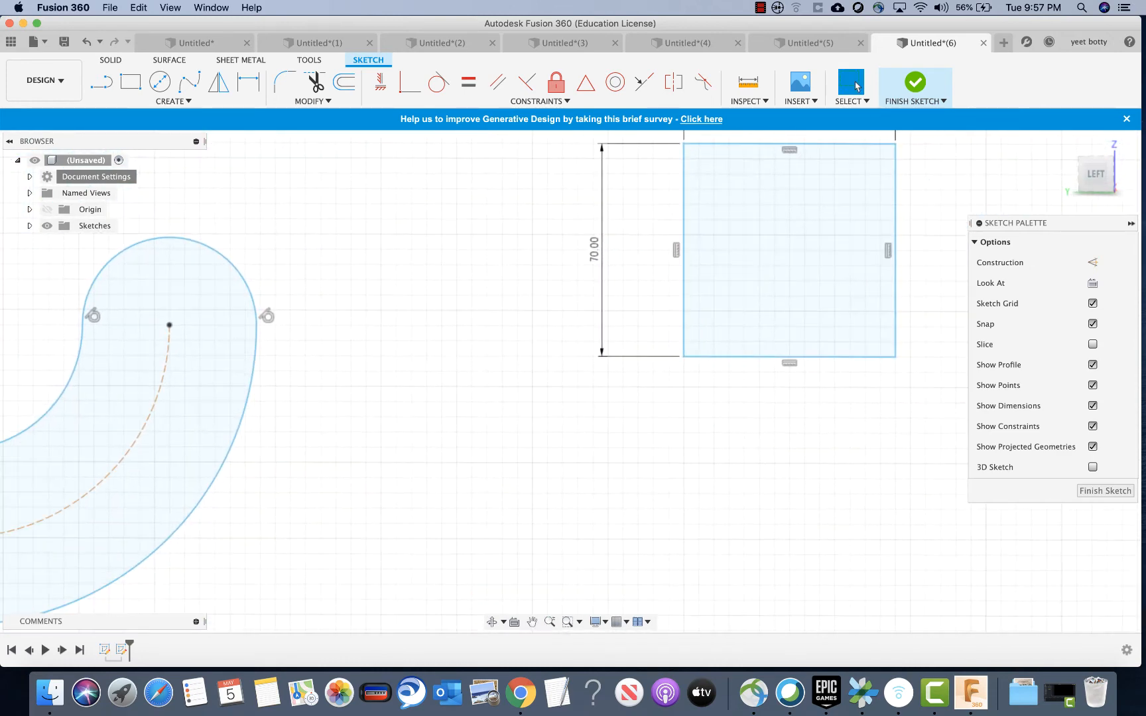
Sketch a center diameter circle, wider than the square, in the empty area just below the square.
scroll(315, 167, down, 3)
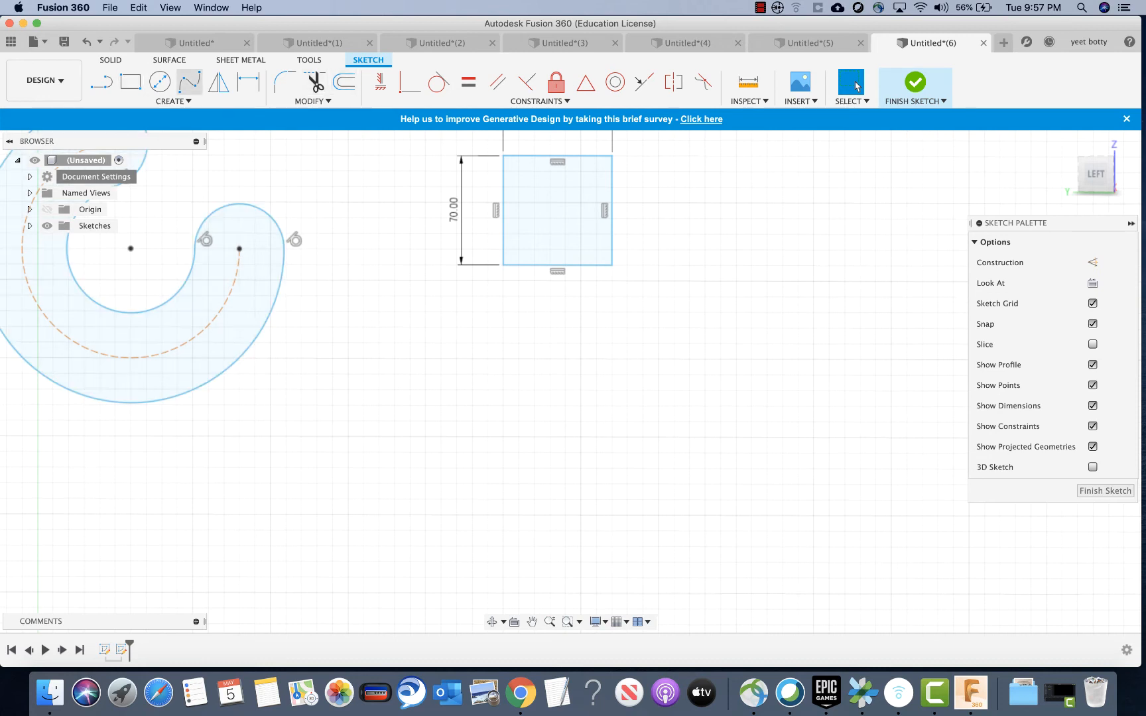
key(c)
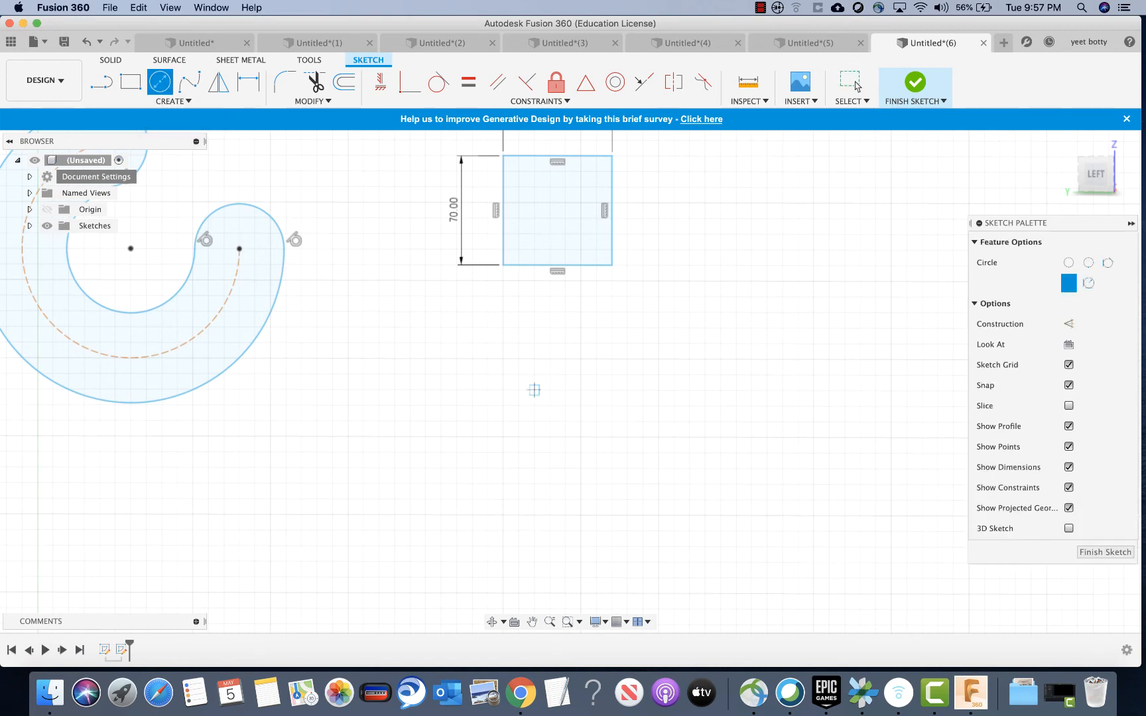
click(534, 390)
click(441, 390)
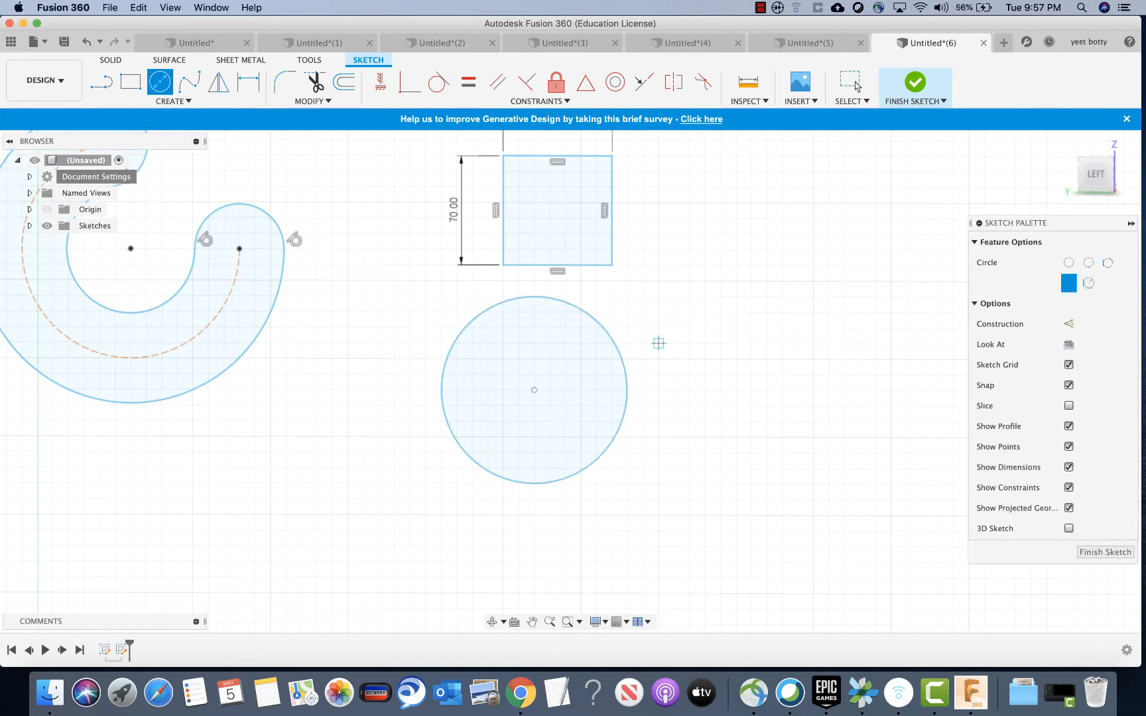
Sketch two more center diameter circles overlapping the first, one beside it and one about 111 mm wide below both.
click(674, 390)
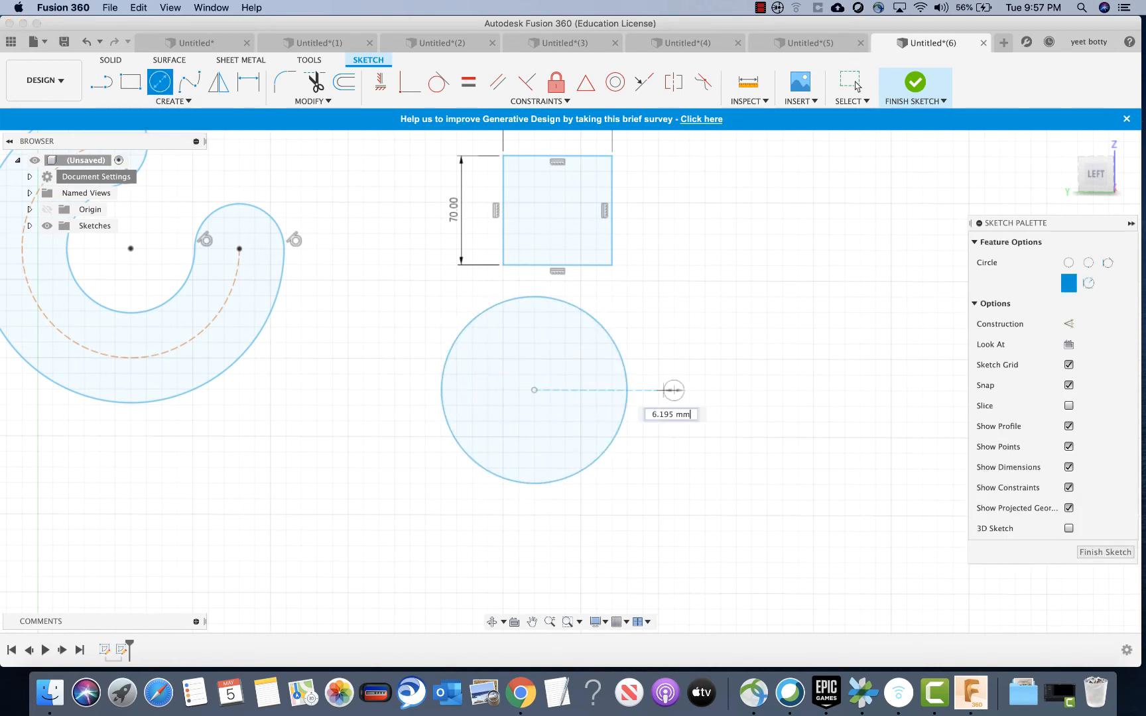
click(599, 358)
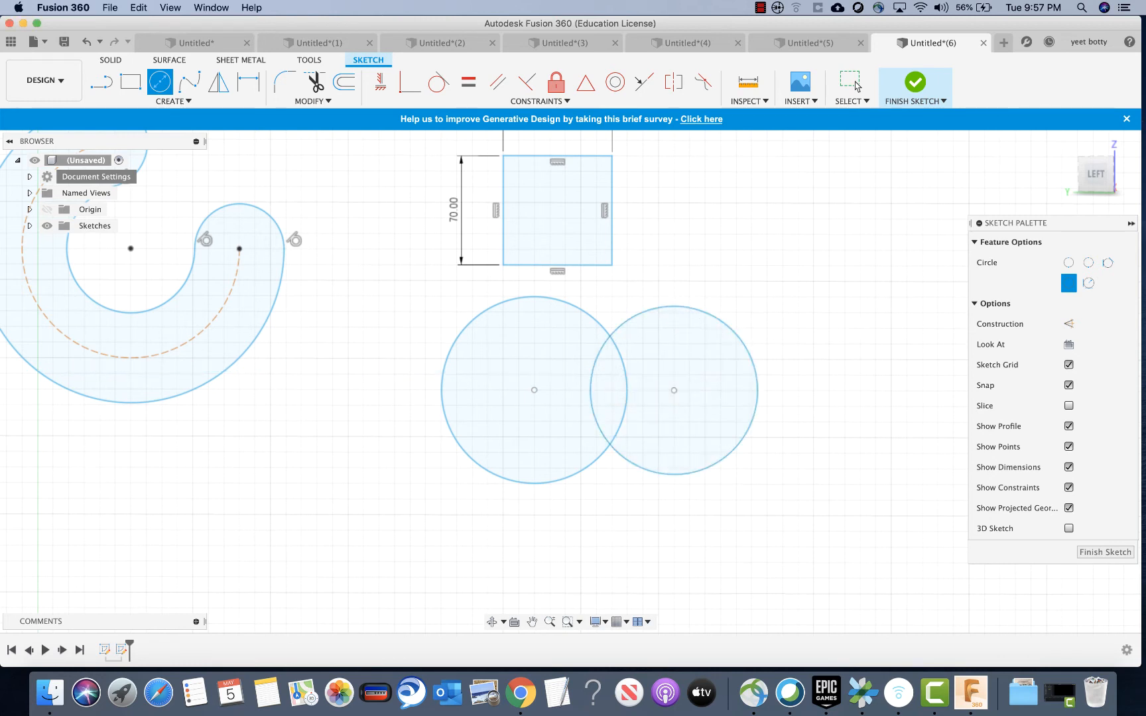
click(612, 530)
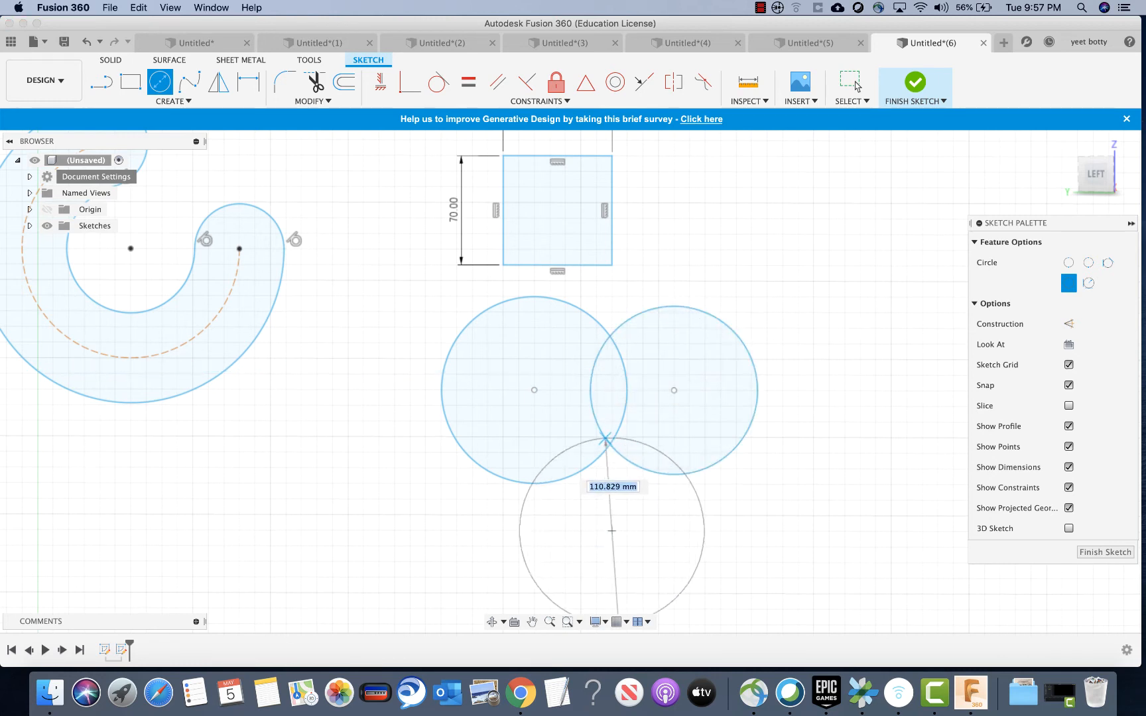
click(624, 446)
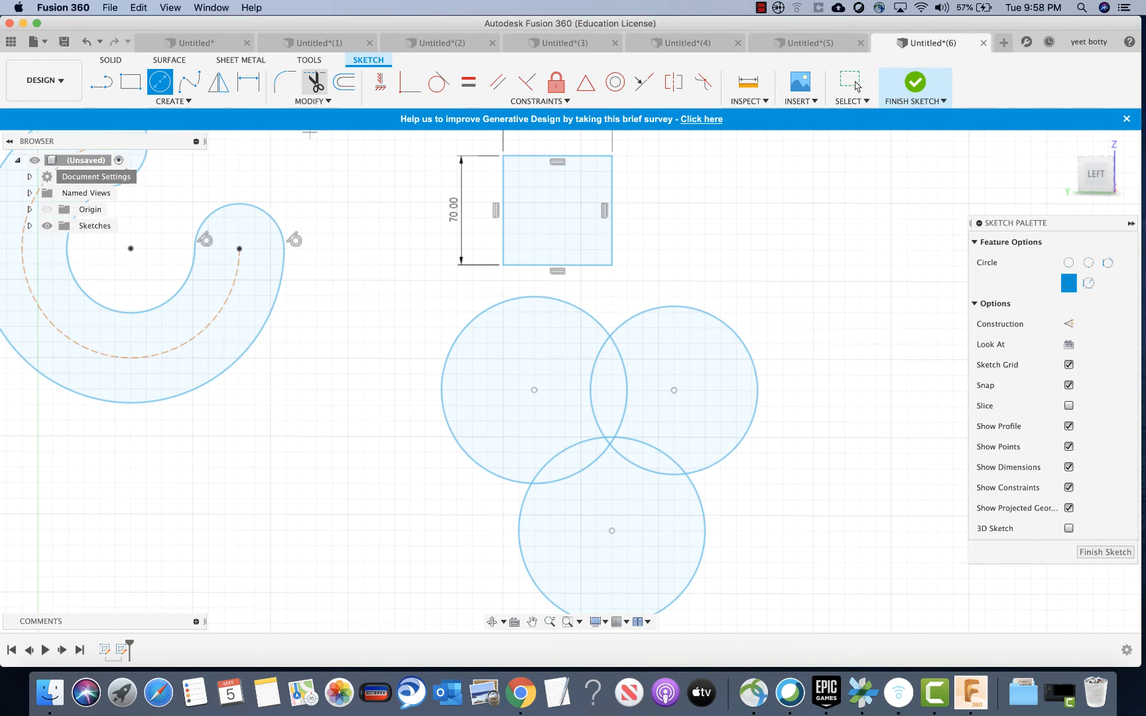
Trim away the arcs inside the three overlapping circles, leaving a single three-lobed outline below the square.
click(314, 81)
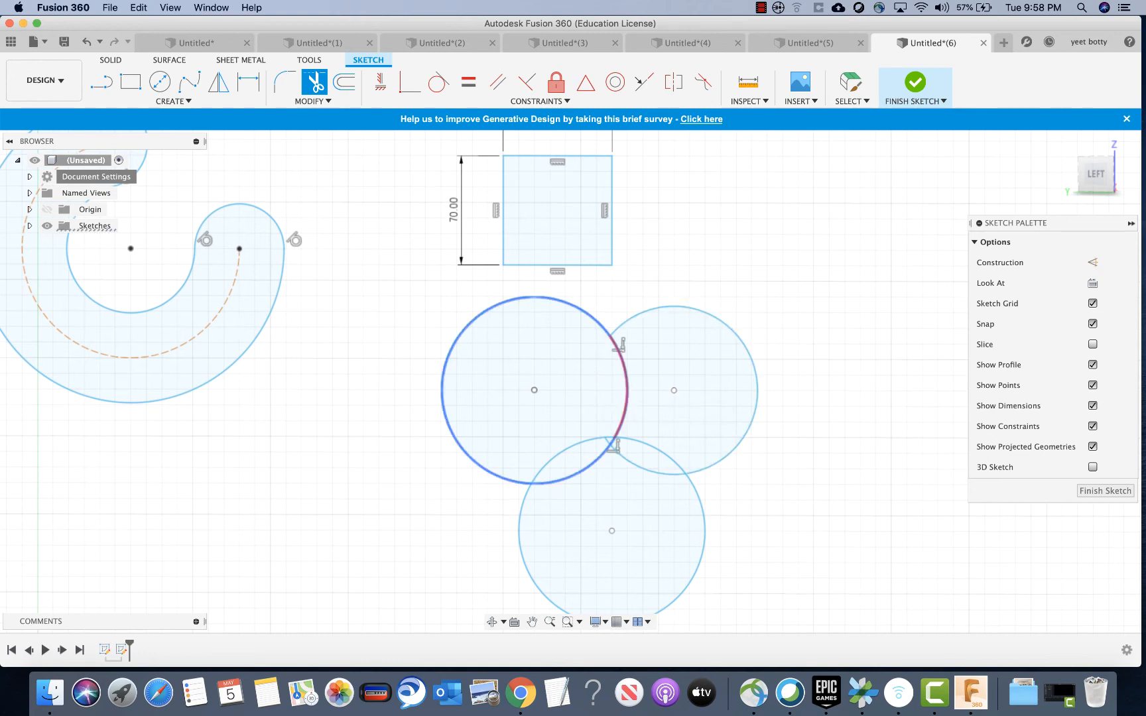
click(627, 391)
click(569, 451)
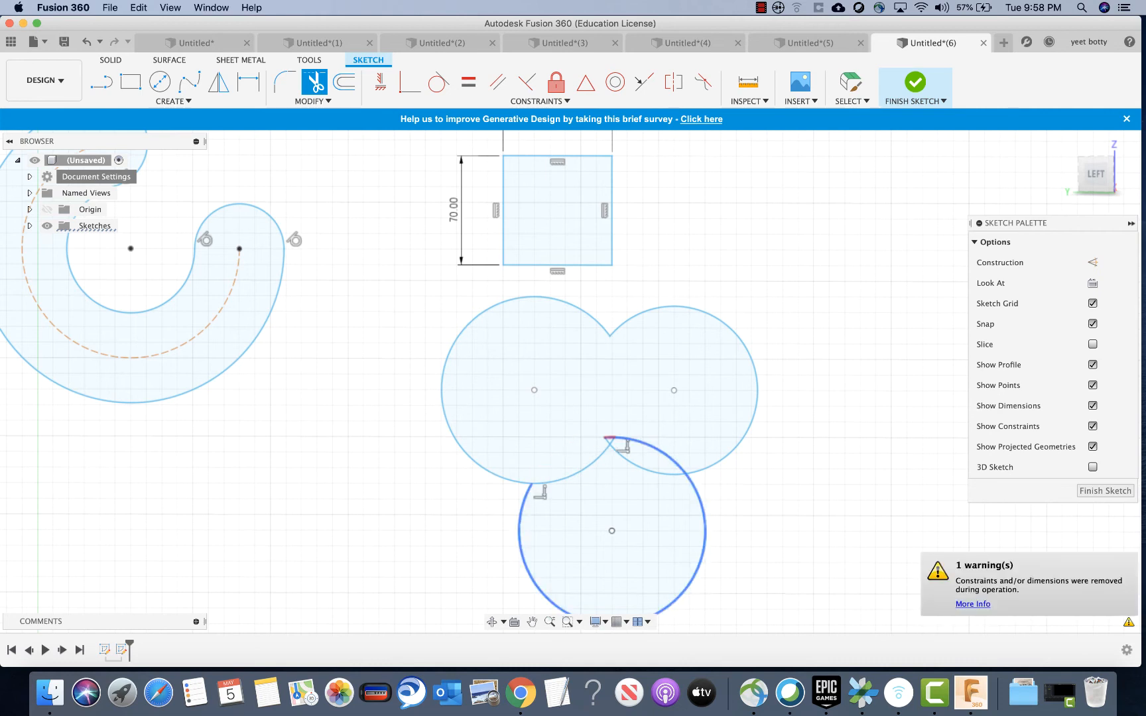
click(609, 438)
click(634, 465)
click(591, 465)
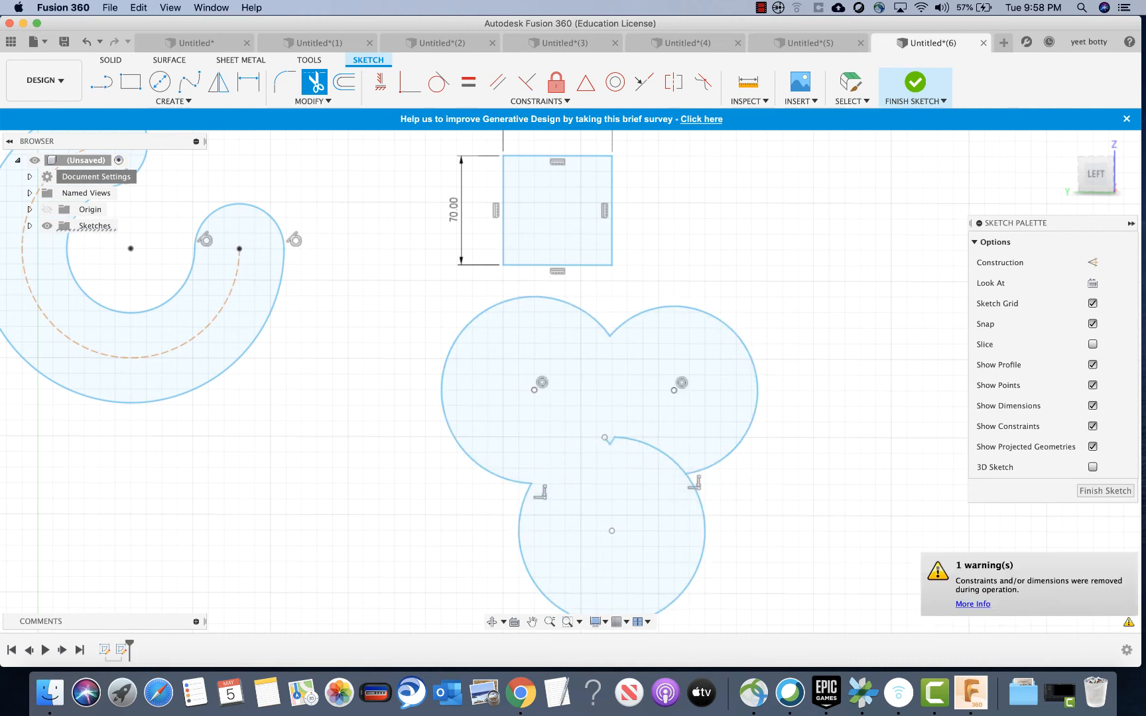
click(612, 441)
click(607, 441)
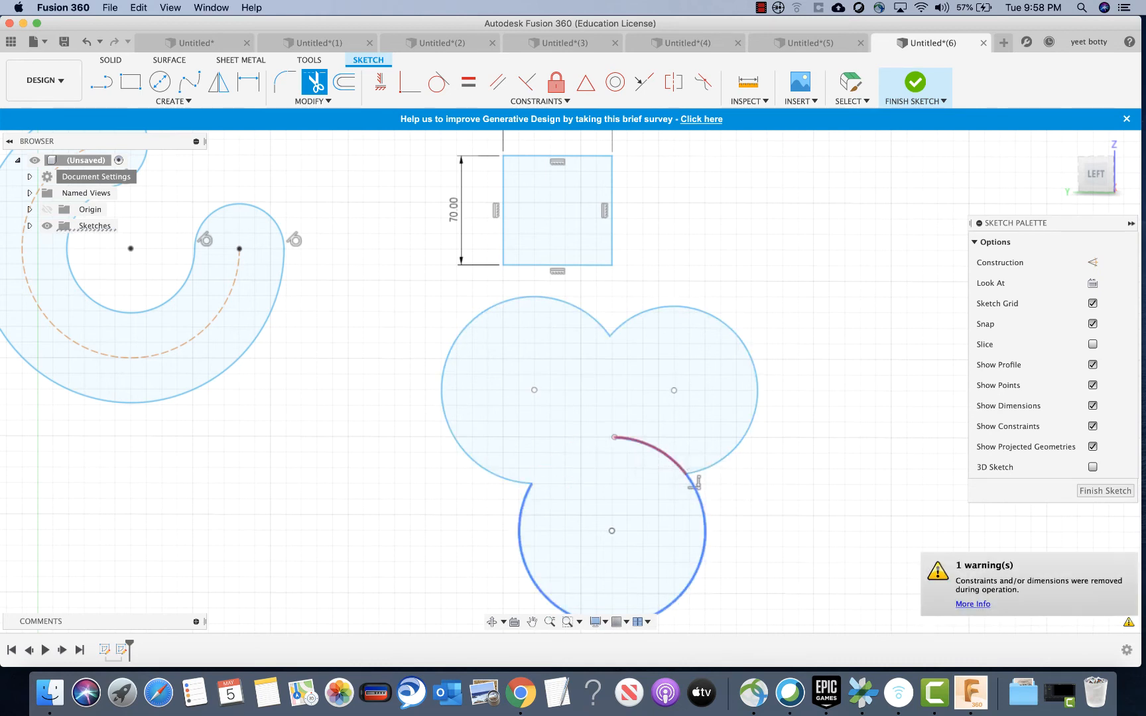
click(694, 482)
scroll(829, 489, up, 3)
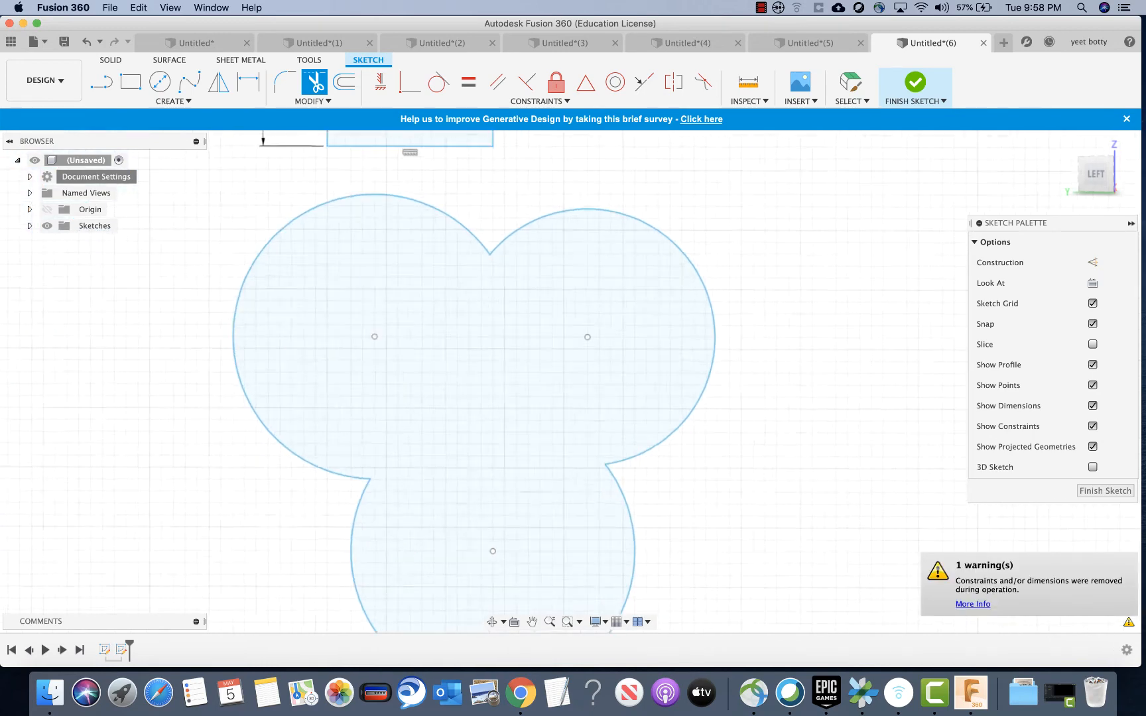
scroll(829, 488, down, 5)
middle_drag(829, 488, 690, 341)
key(Escape)
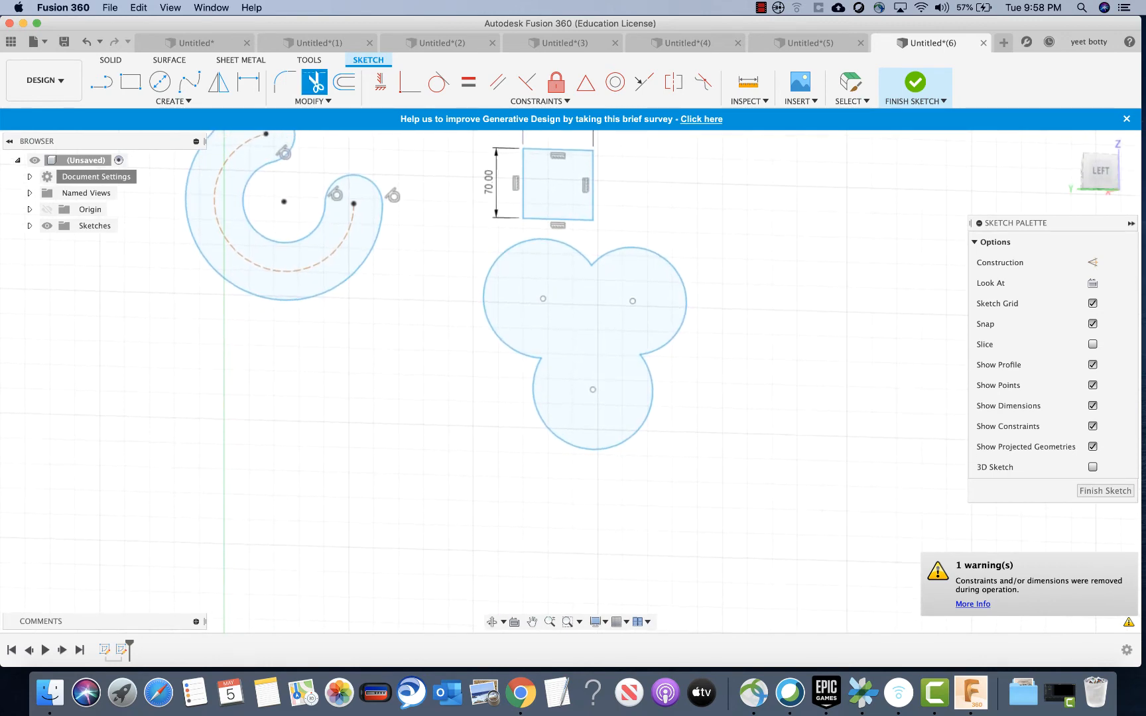
Examine the trimmed three-lobed outline up close and alongside the dimensioned square and the arc slot.
scroll(693, 335, up, 2)
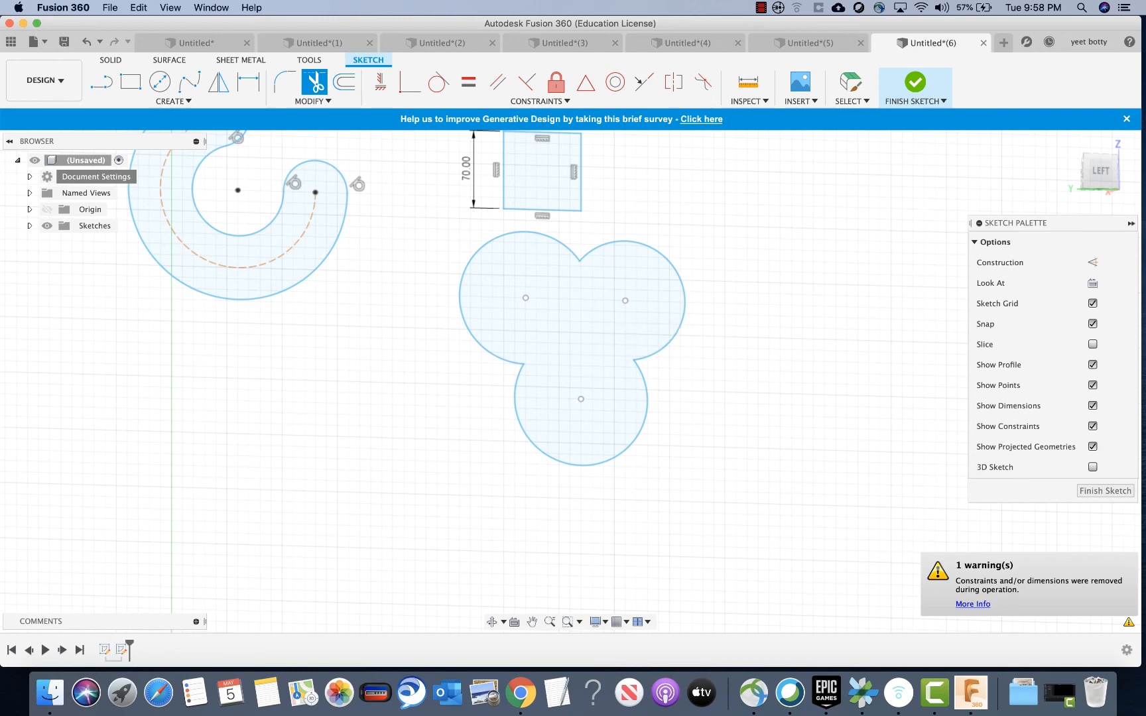
scroll(584, 290, up, 3)
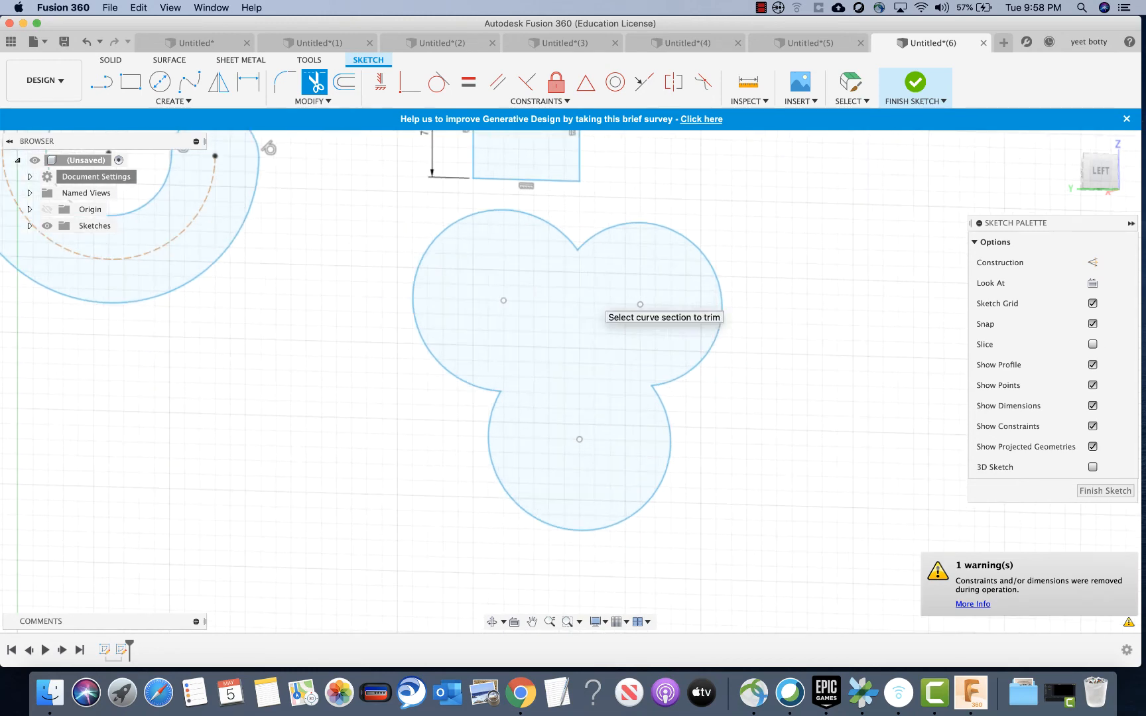
scroll(584, 291, down, 6)
scroll(585, 290, up, 5)
scroll(349, 271, up, 1)
middle_drag(348, 271, 487, 372)
scroll(485, 368, down, 1)
scroll(475, 362, up, 2)
scroll(477, 231, up, 3)
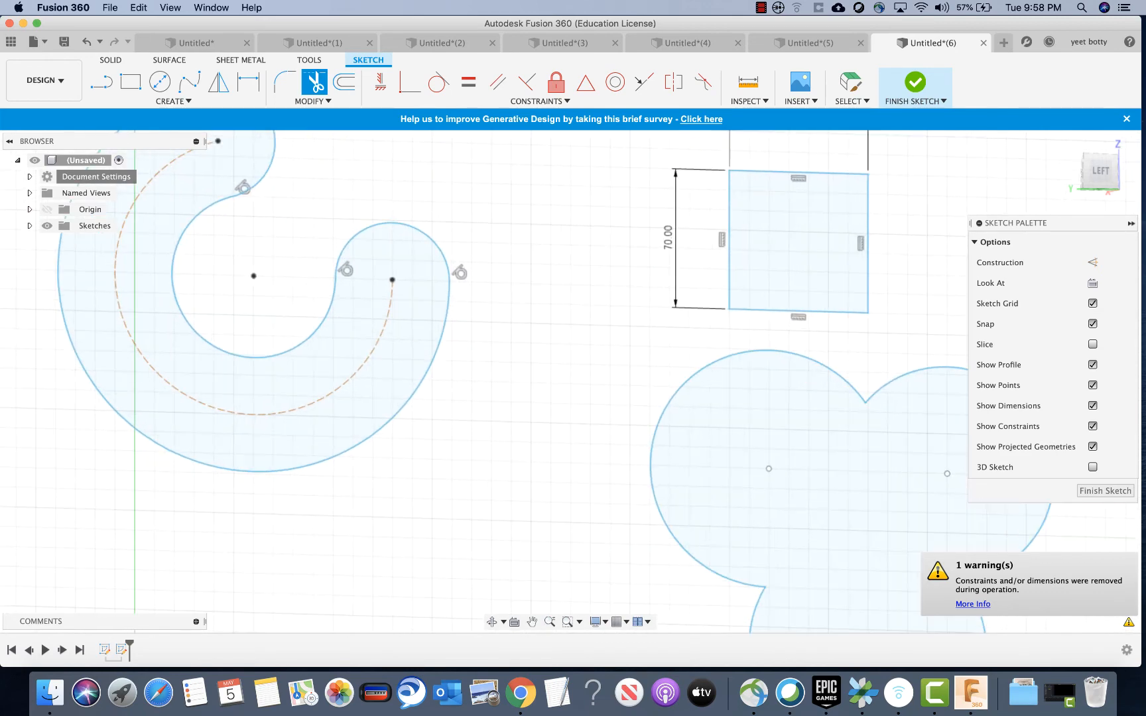
scroll(472, 151, down, 6)
scroll(305, 179, up, 2)
mouse_move(475, 245)
middle_down()
mouse_move(305, 179)
mouse_move(336, 268)
middle_up()
scroll(314, 177, up, 3)
scroll(343, 229, down, 5)
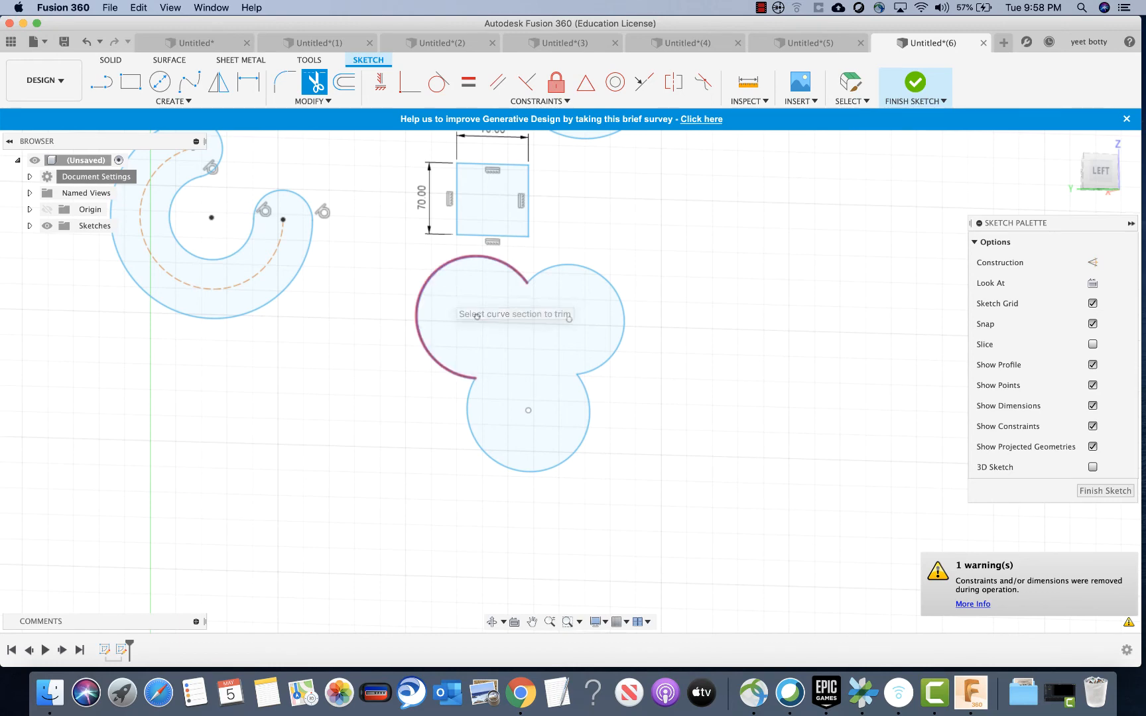
scroll(446, 298, down, 2)
middle_drag(447, 298, 992, 215)
scroll(492, 279, up, 1)
middle_drag(493, 279, 349, 358)
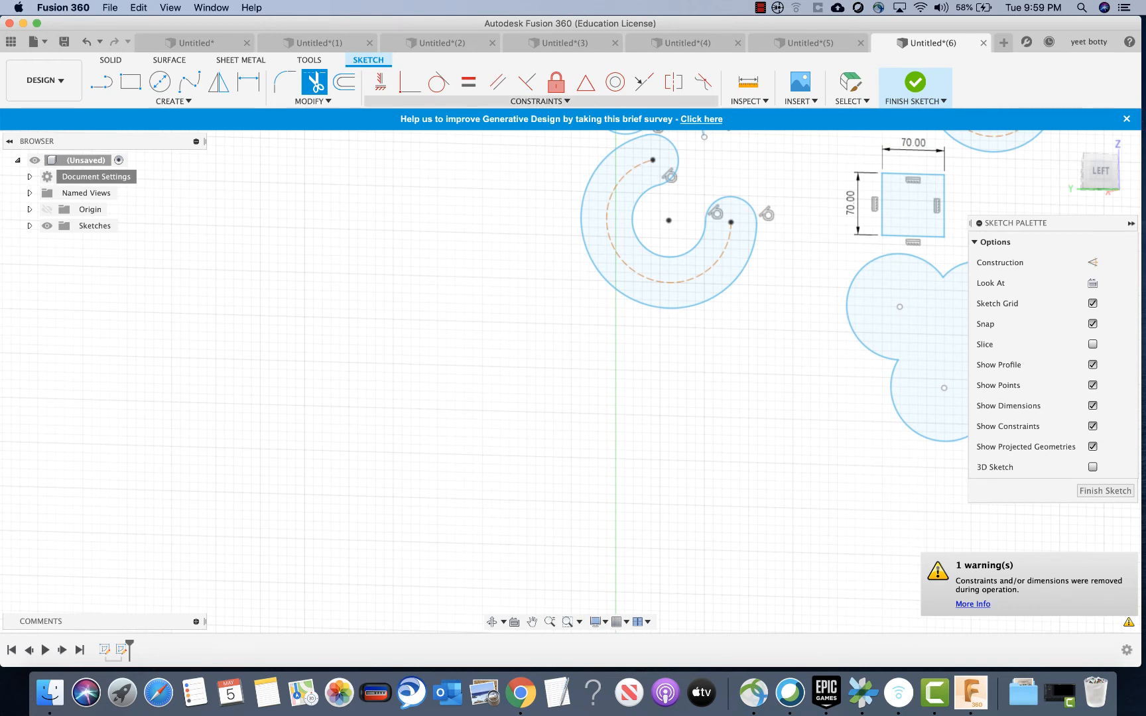
Sketch a 100 by 100 mm 2-point rectangle in an empty area plus a narrower, taller rectangle beside it, and finish the command.
click(539, 101)
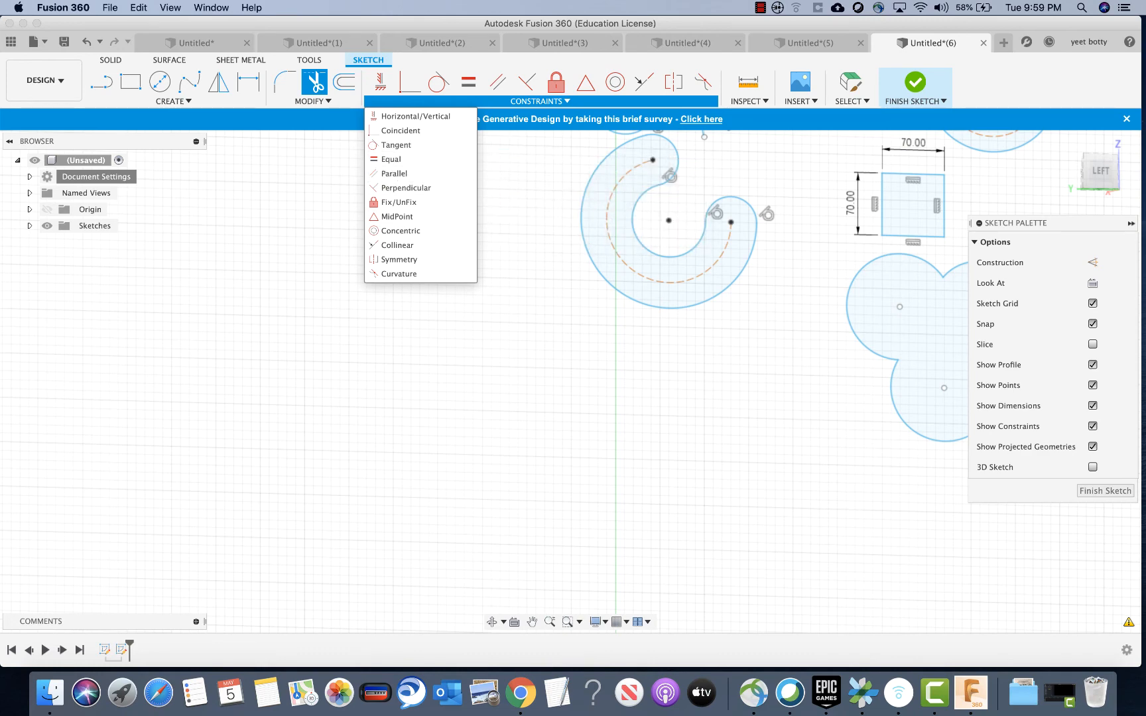
scroll(425, 318, left, 3)
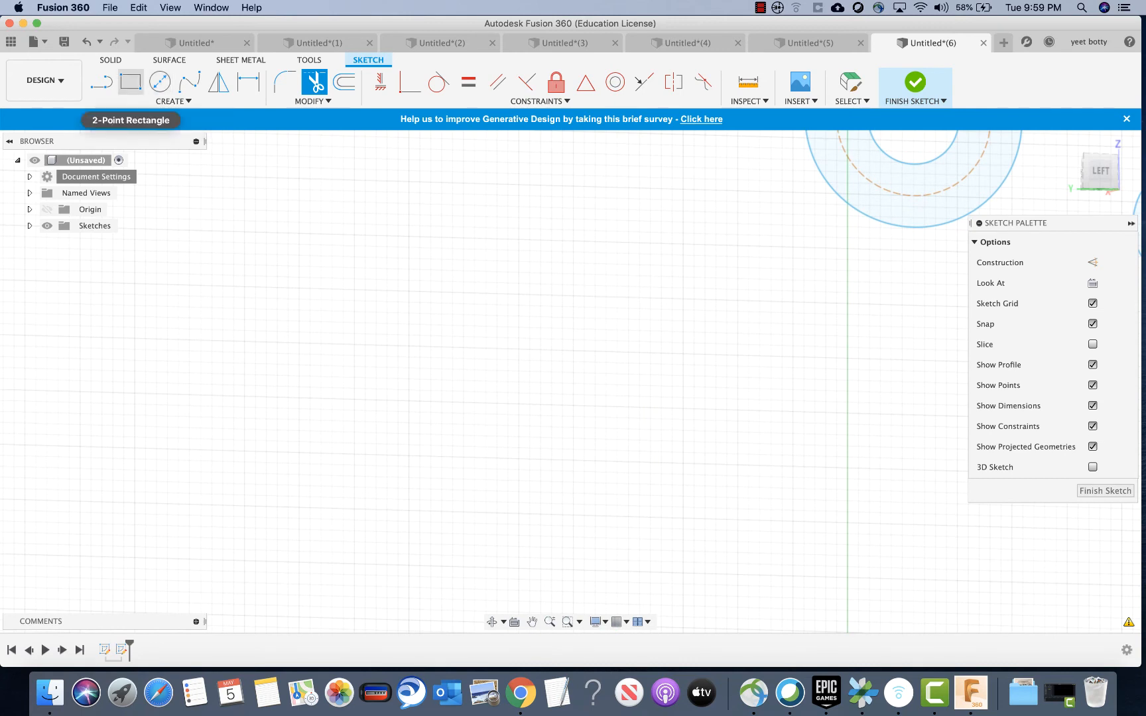
click(130, 80)
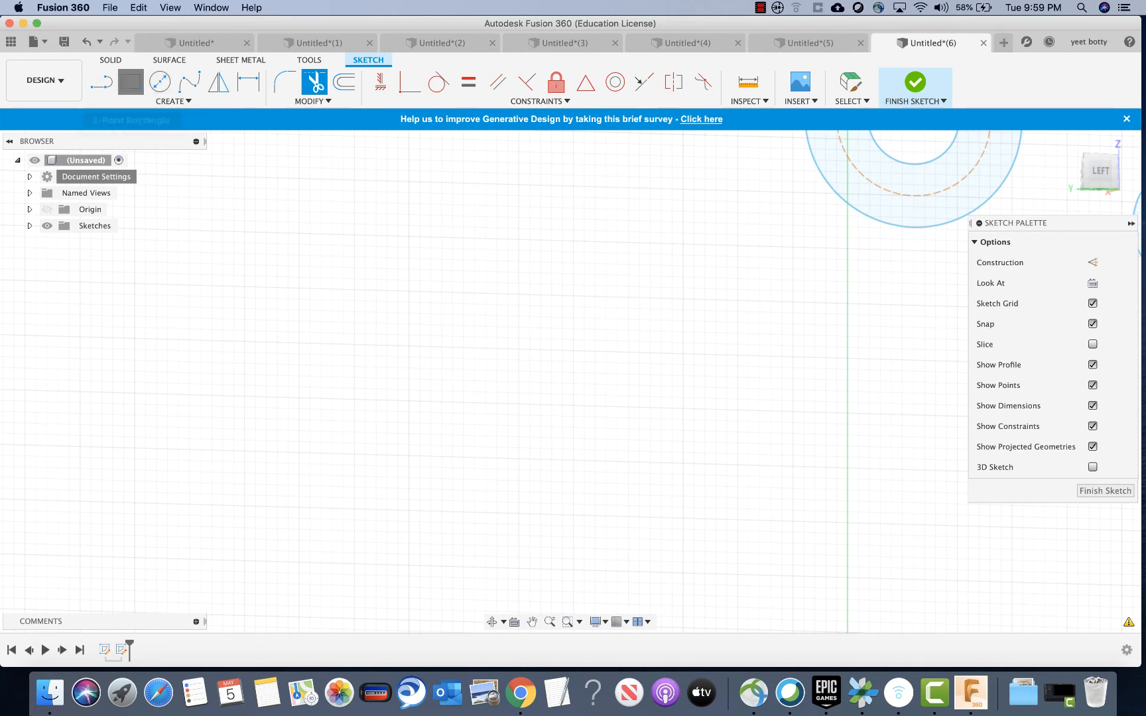
click(409, 204)
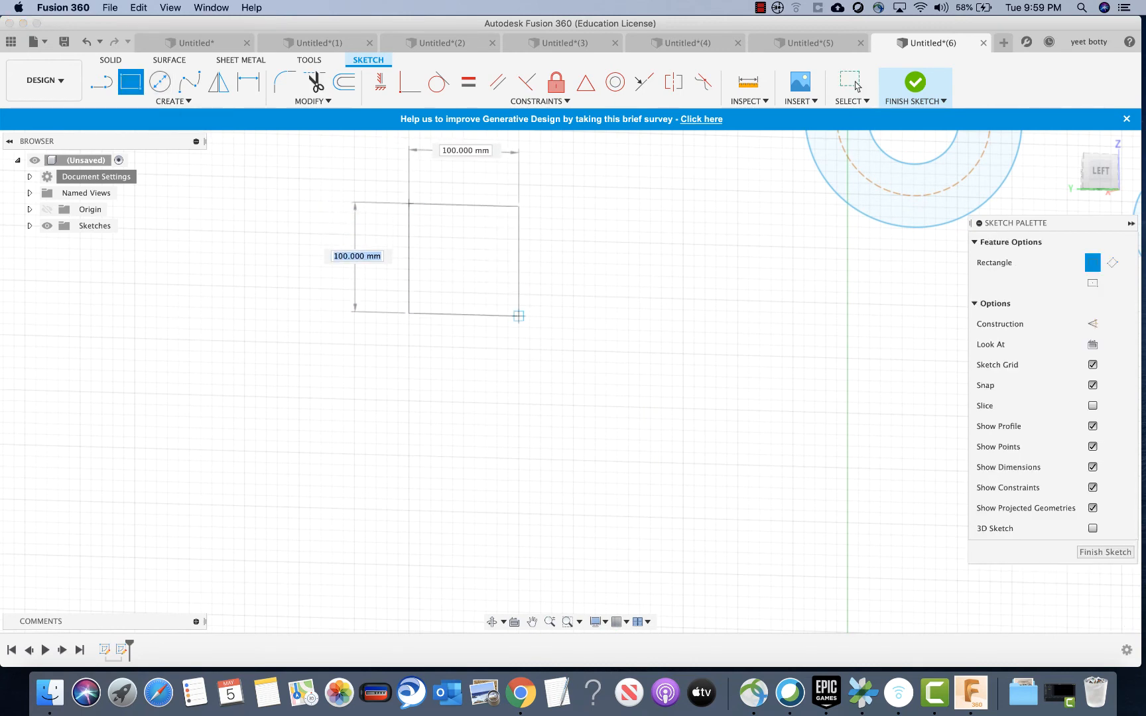
click(519, 316)
click(595, 213)
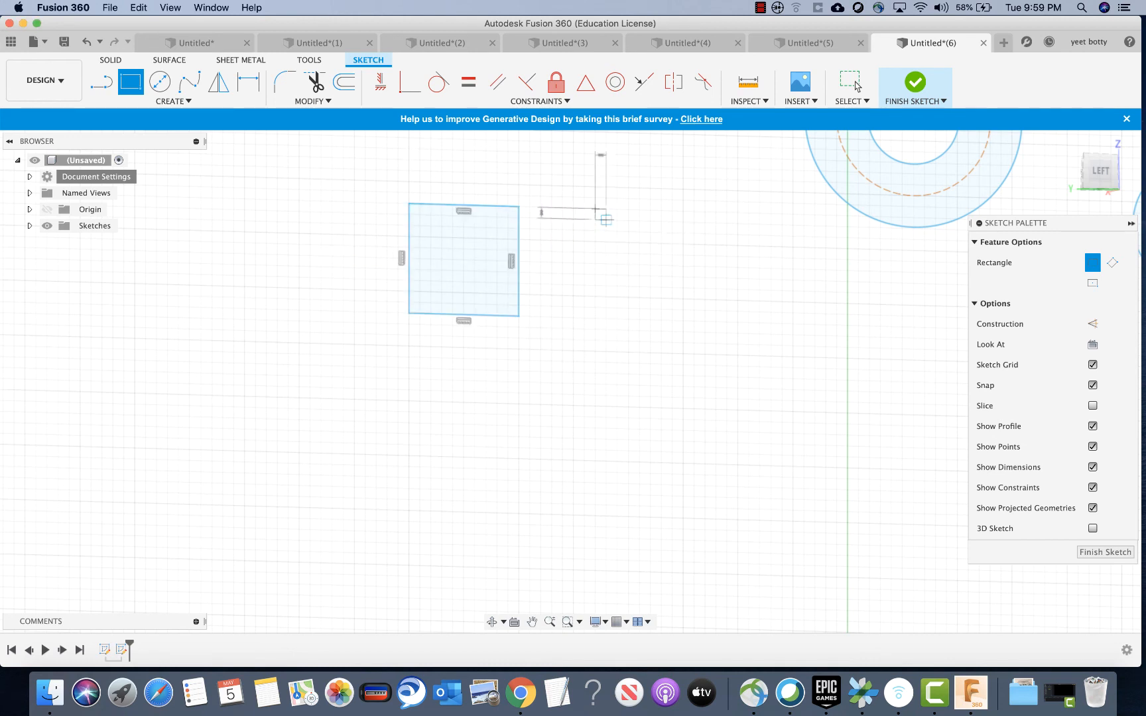
click(673, 375)
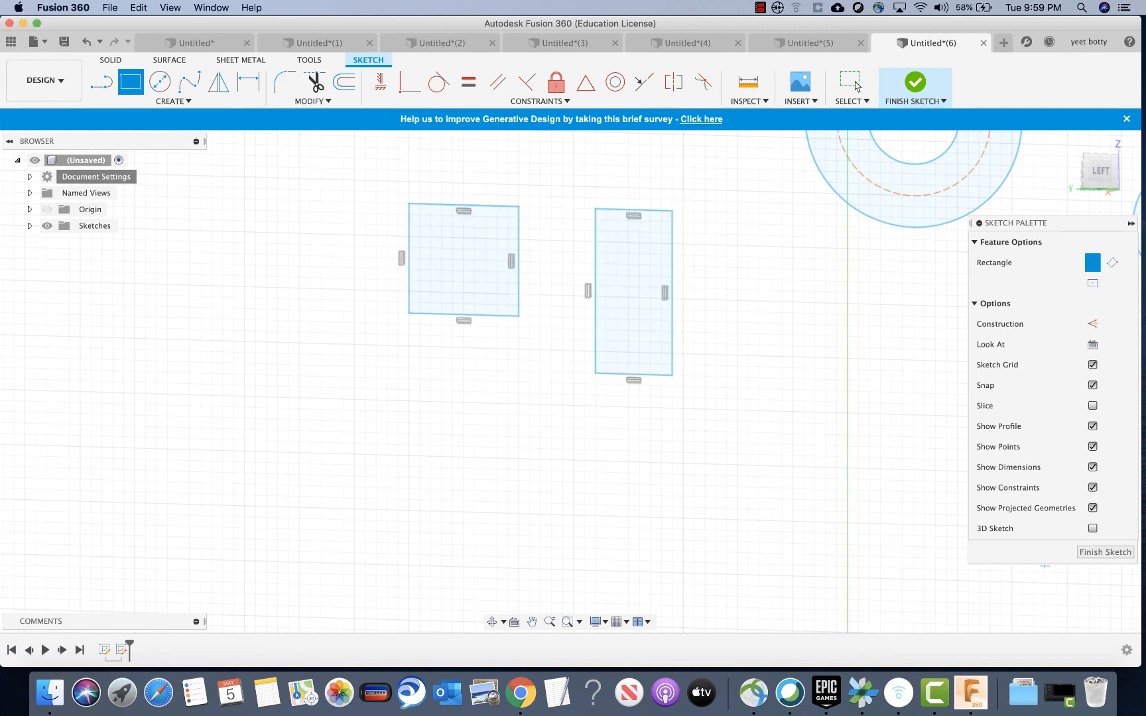
right_click(892, 370)
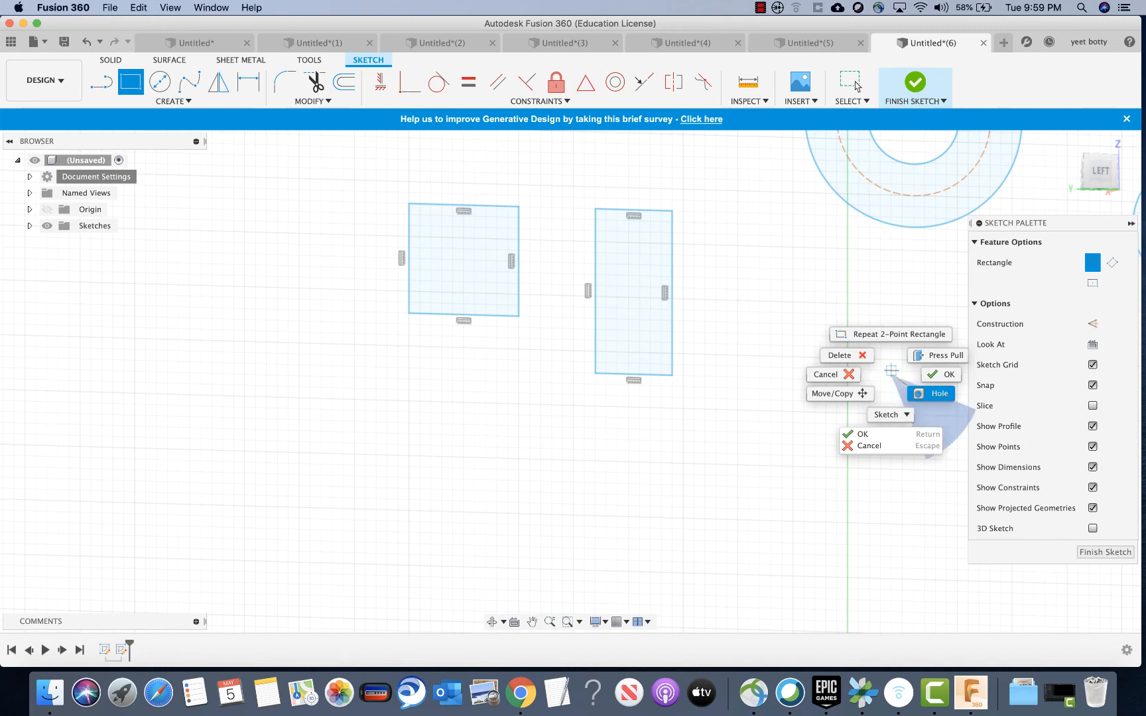
click(941, 375)
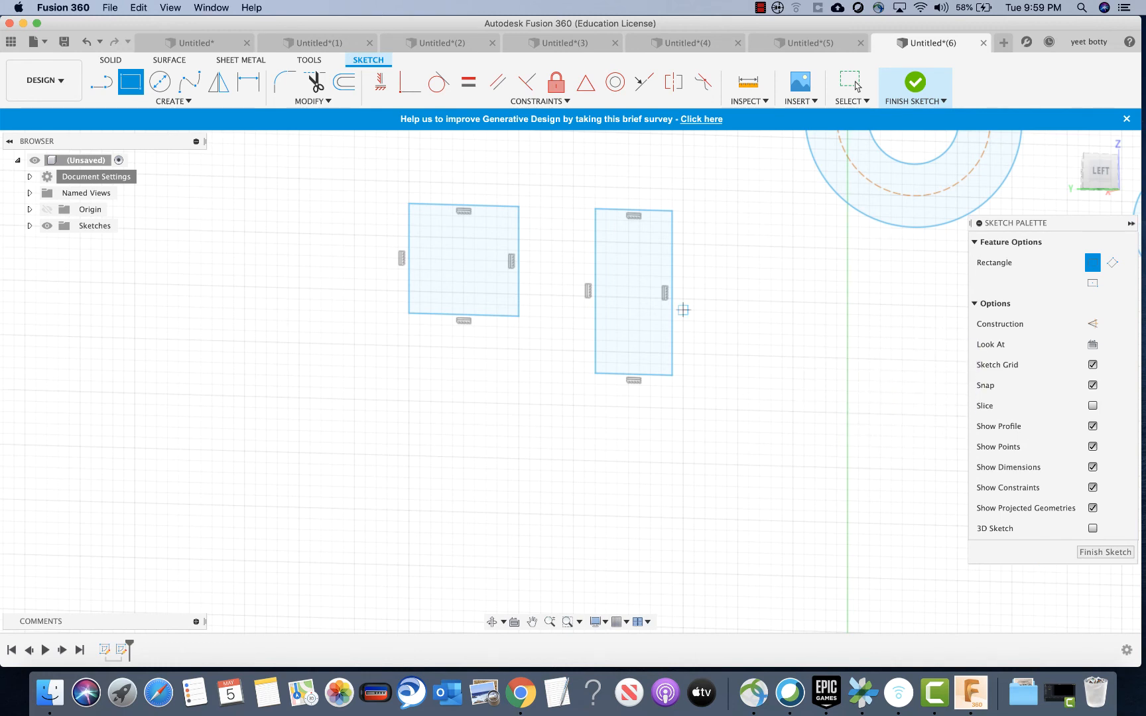
Apply an Equal constraint between the facing vertical edges of the 100 mm square and the tall rectangle.
click(540, 101)
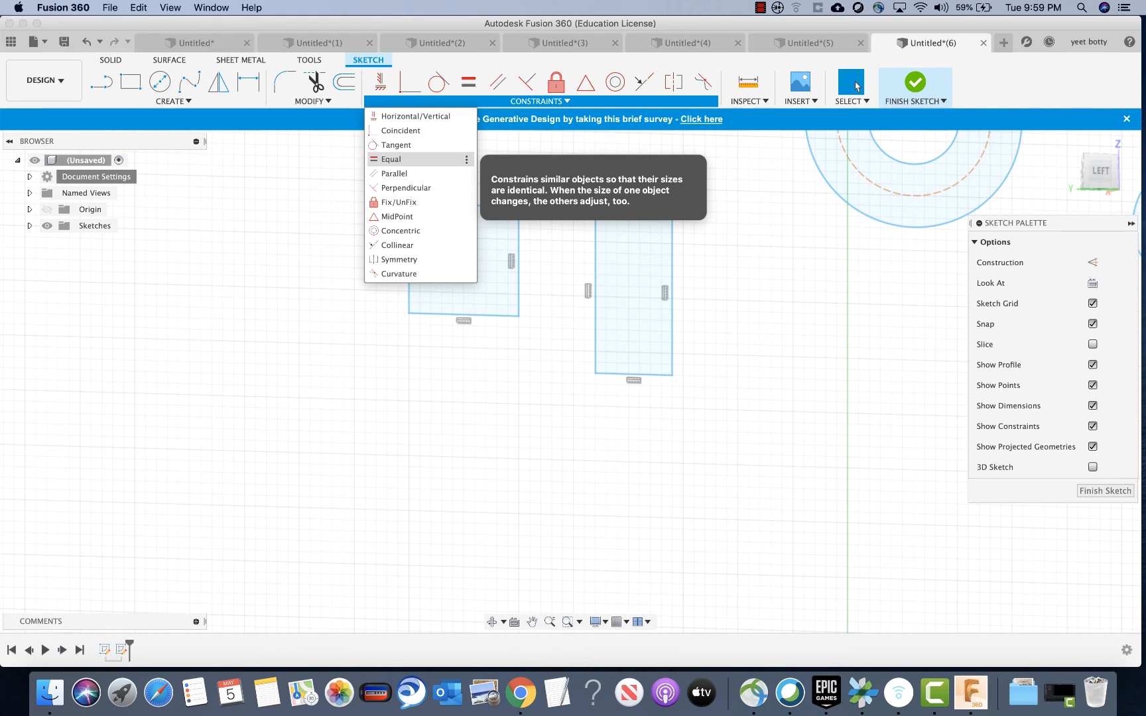
click(400, 159)
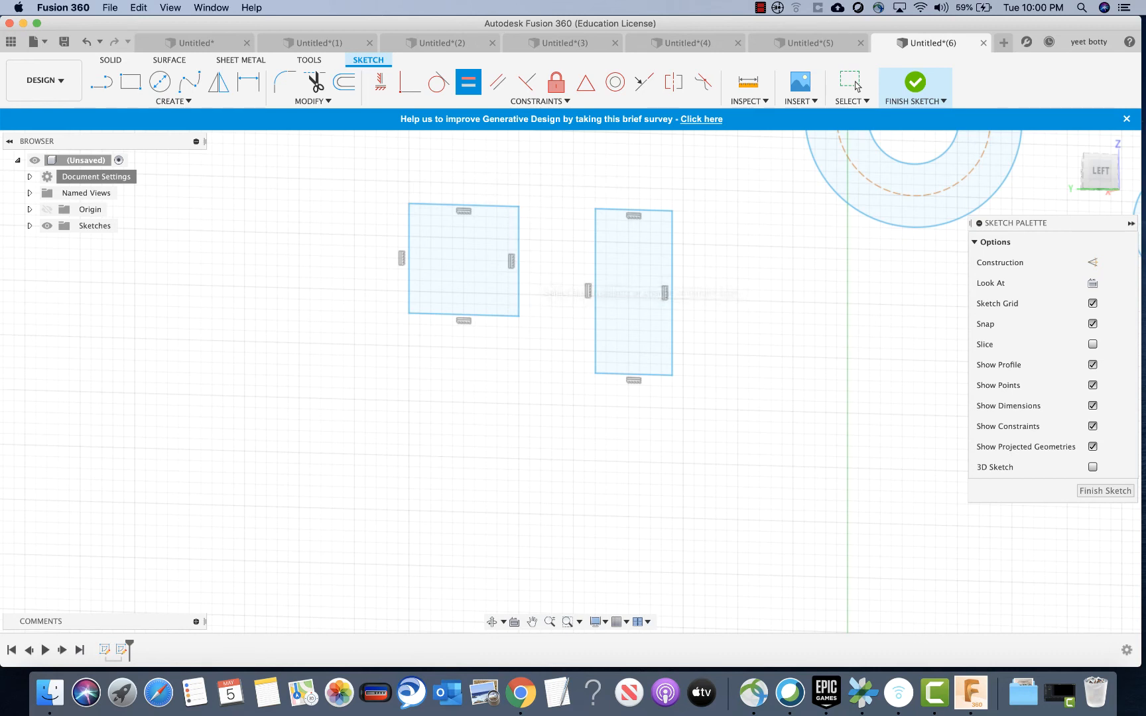
click(519, 292)
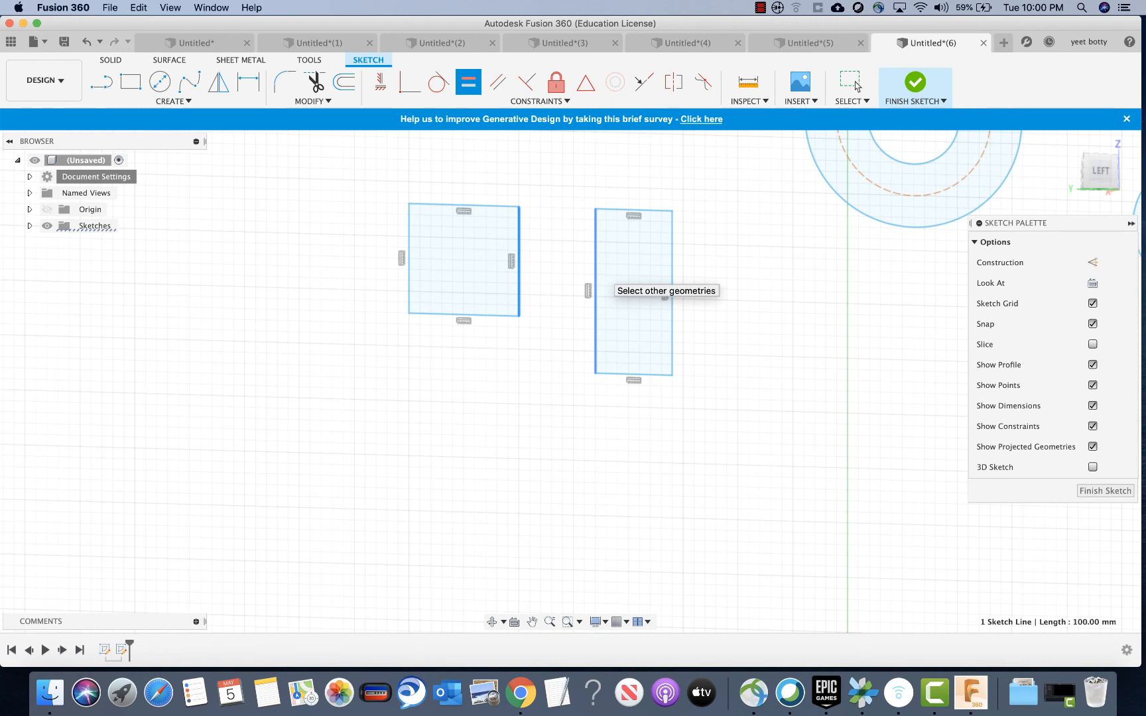
click(664, 295)
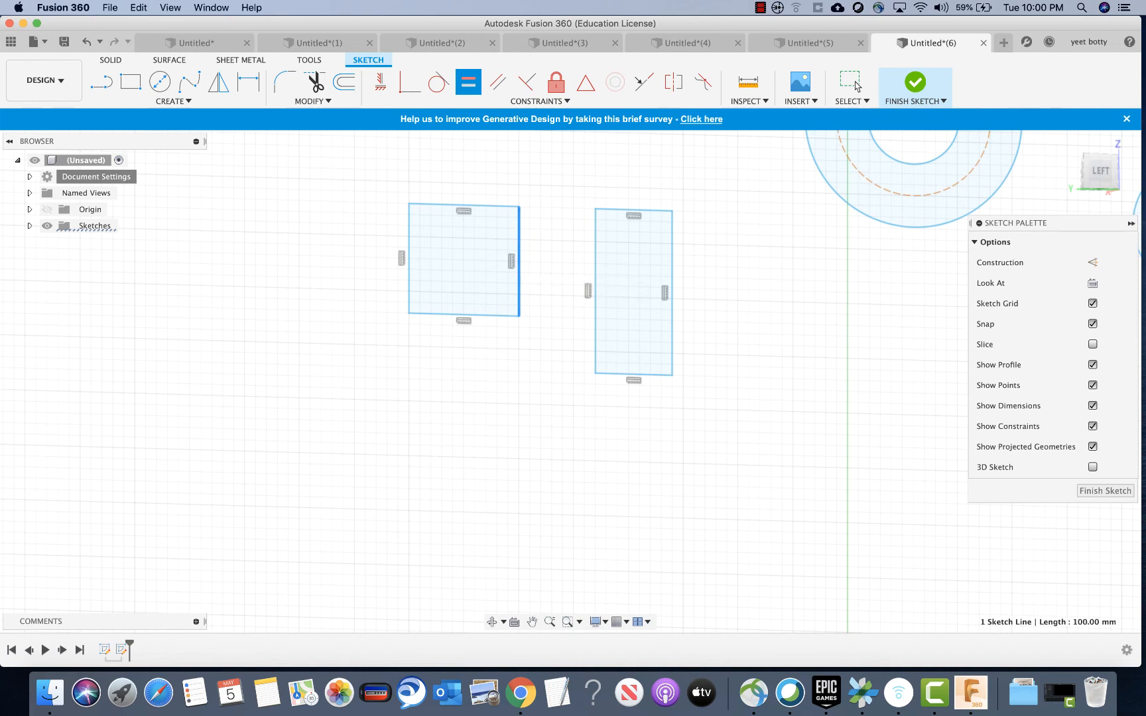
click(596, 292)
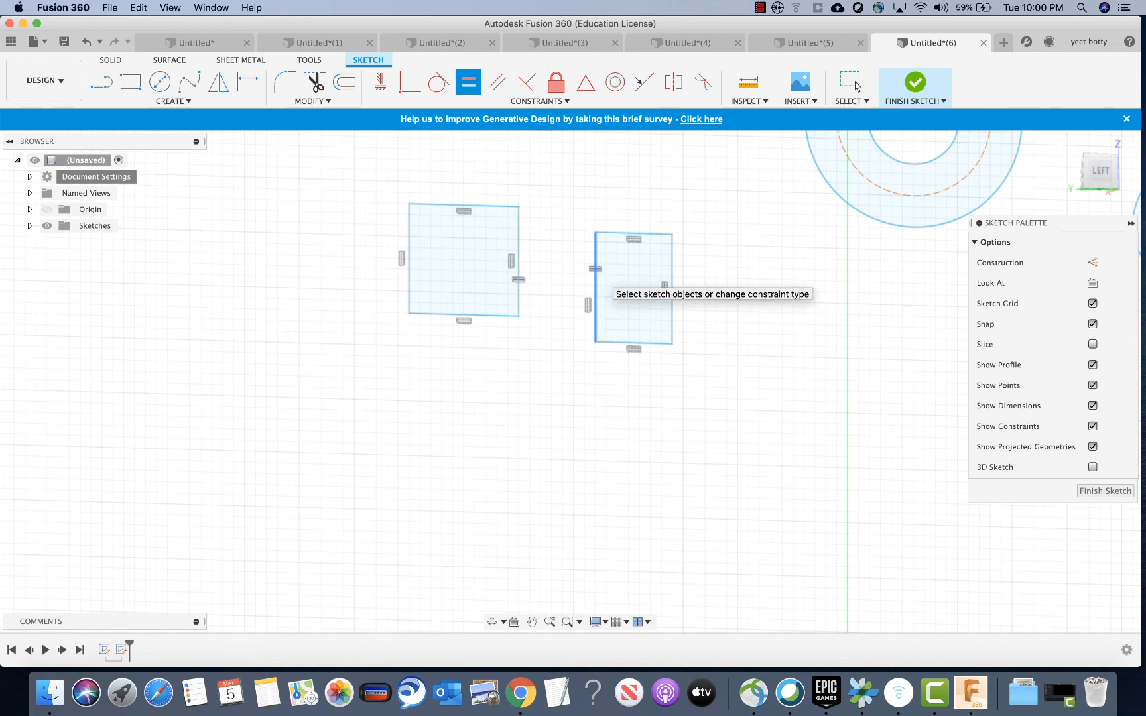
Apply an Equal constraint between the bottom edges of the square and the neighbouring rectangle.
shift+middle_drag(596, 292, 556, 292)
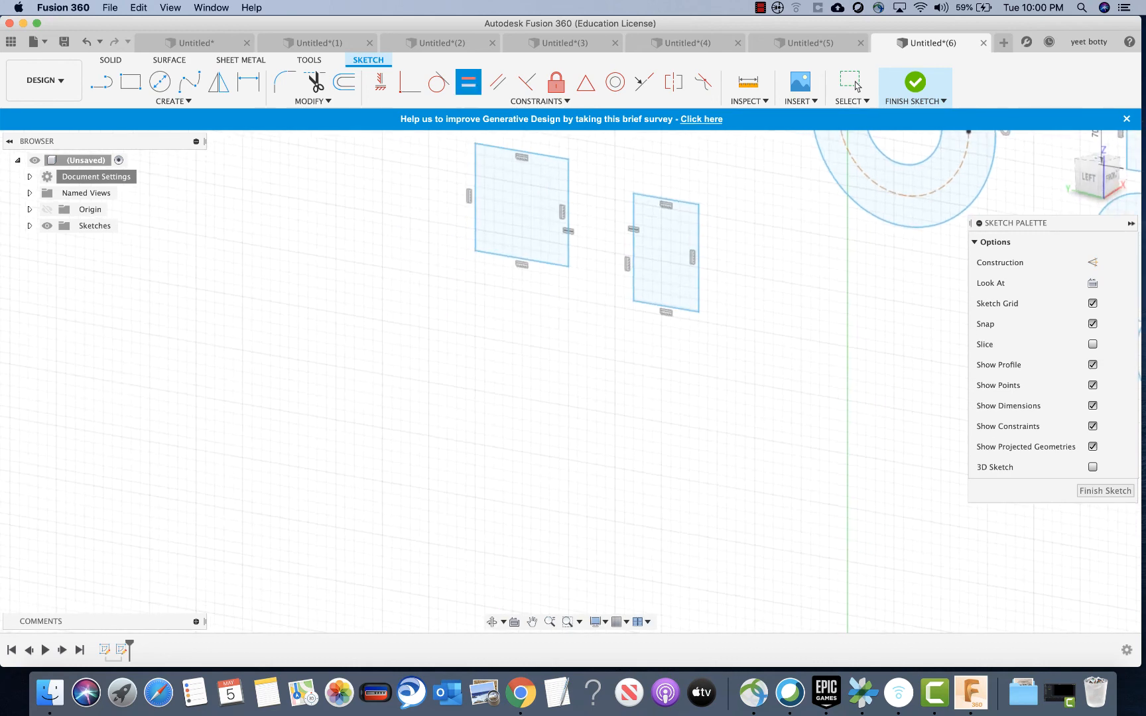
mouse_move(750, 215)
shift+middle_down()
mouse_move(775, 242)
mouse_move(888, 278)
mouse_move(829, 286)
shift+middle_up()
scroll(775, 242, up, 3)
scroll(775, 242, down, 4)
scroll(777, 245, up, 4)
scroll(577, 158, up, 1)
middle_drag(577, 158, 691, 279)
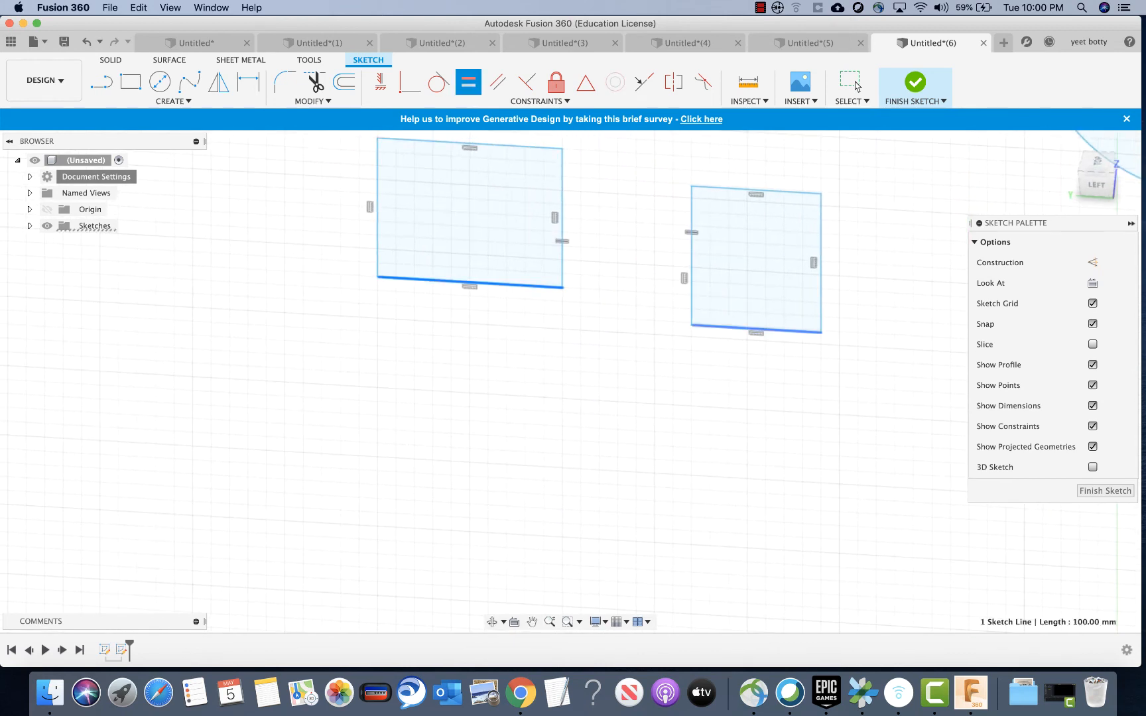
click(777, 329)
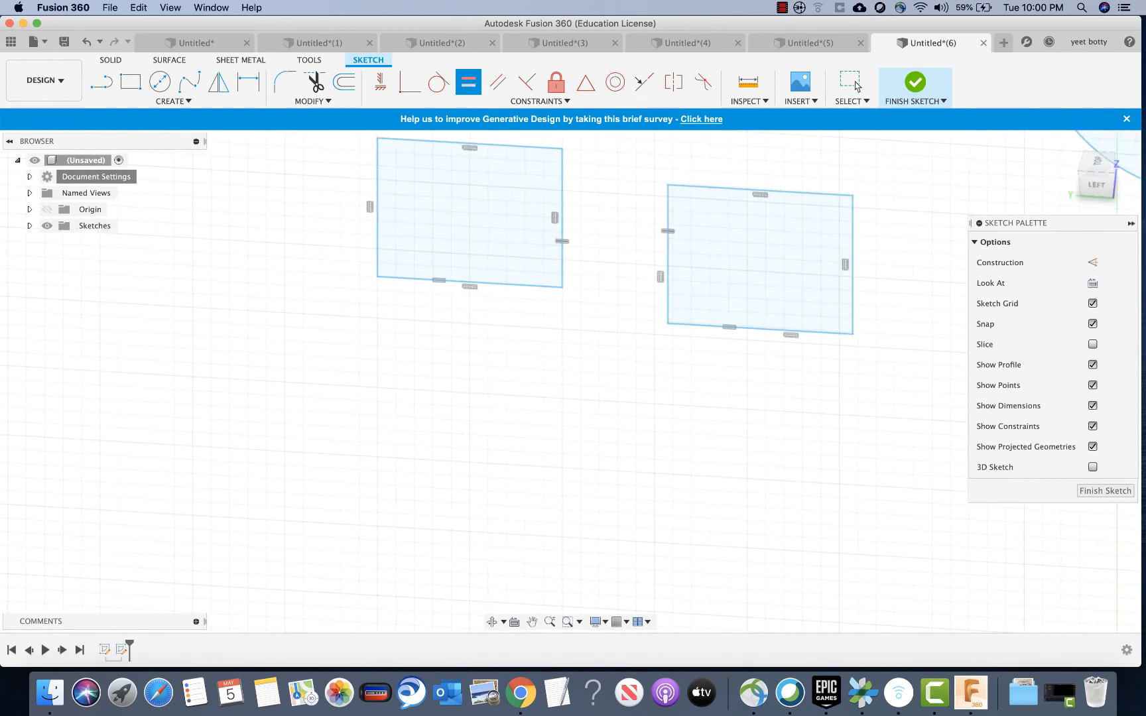
scroll(541, 262, up, 1)
scroll(541, 262, down, 3)
mouse_move(541, 262)
middle_down()
mouse_move(532, 354)
mouse_move(561, 326)
middle_up()
scroll(561, 327, up, 5)
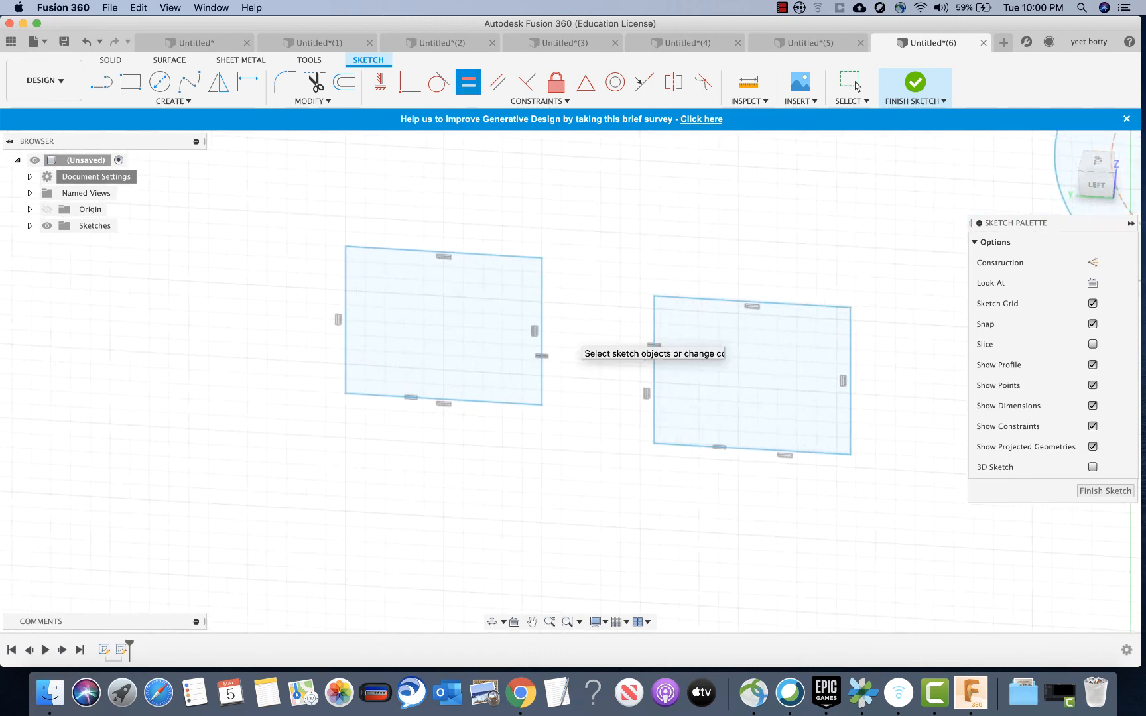
scroll(596, 268, down, 4)
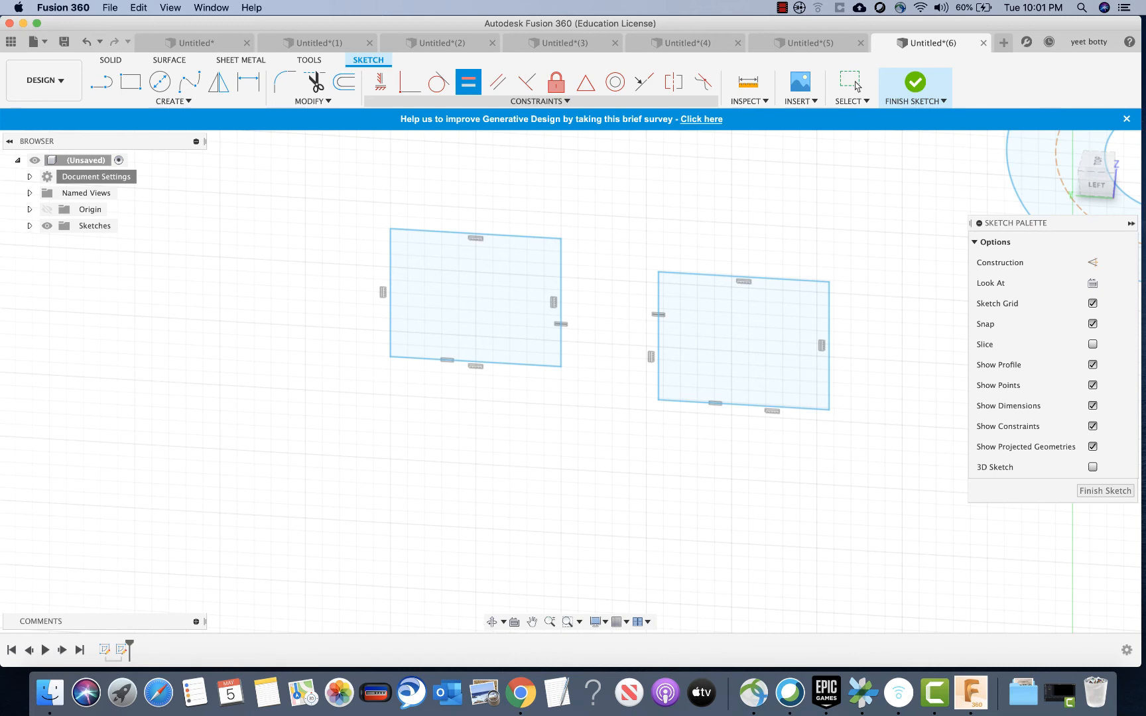
click(539, 101)
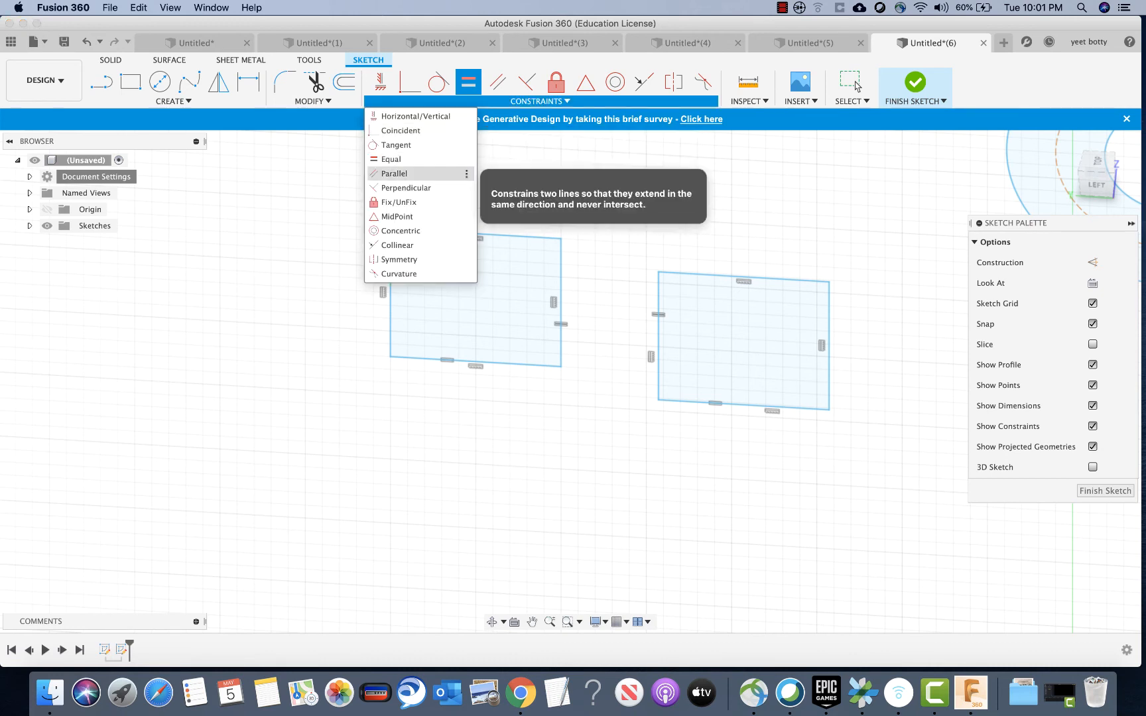
click(416, 116)
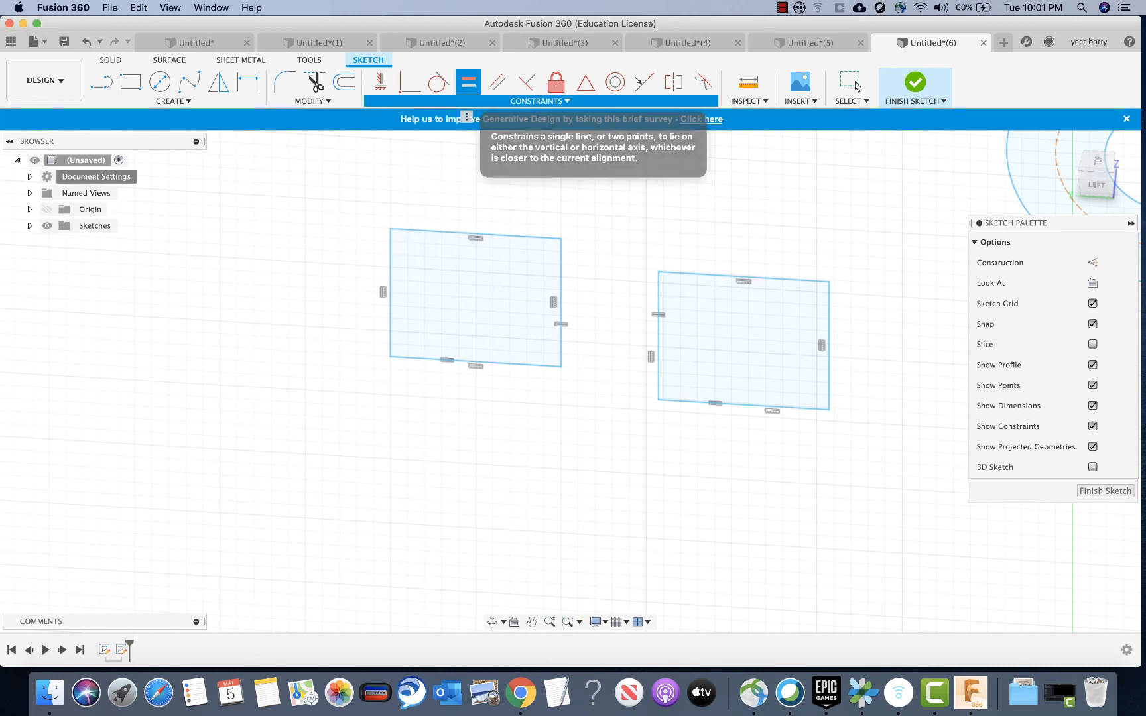
Sketch two slightly overlapping center-diameter circles in the empty area above the equalized squares, the first about 128 mm in diameter.
scroll(610, 319, up, 3)
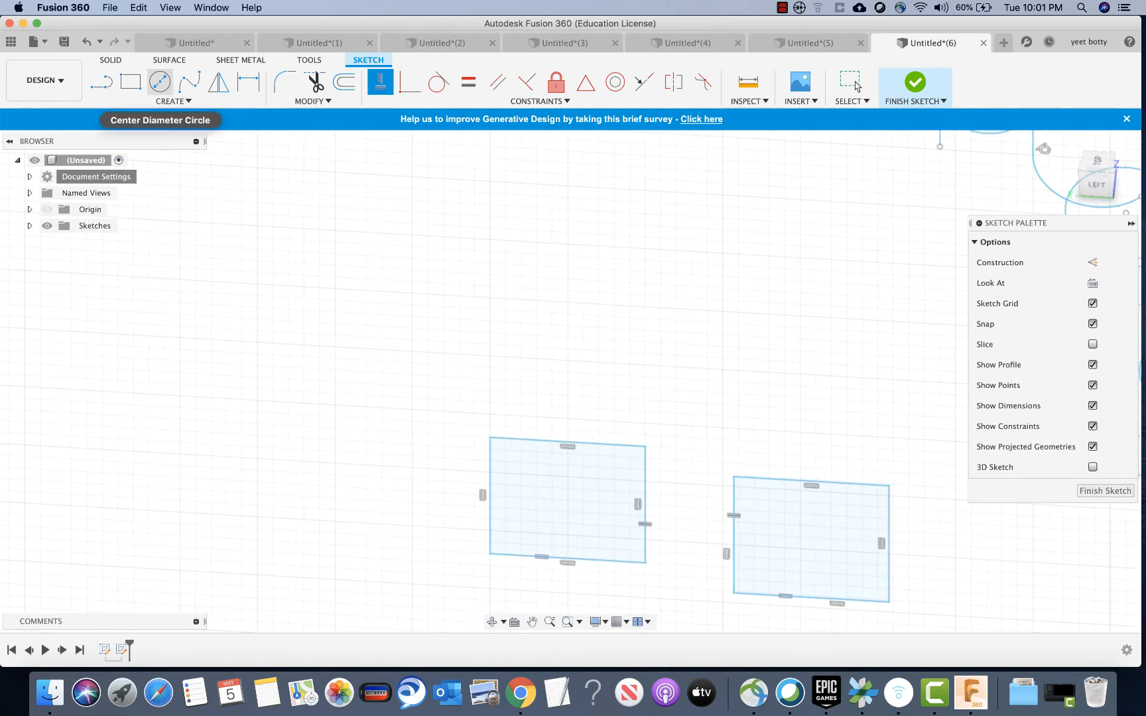
click(159, 82)
click(397, 210)
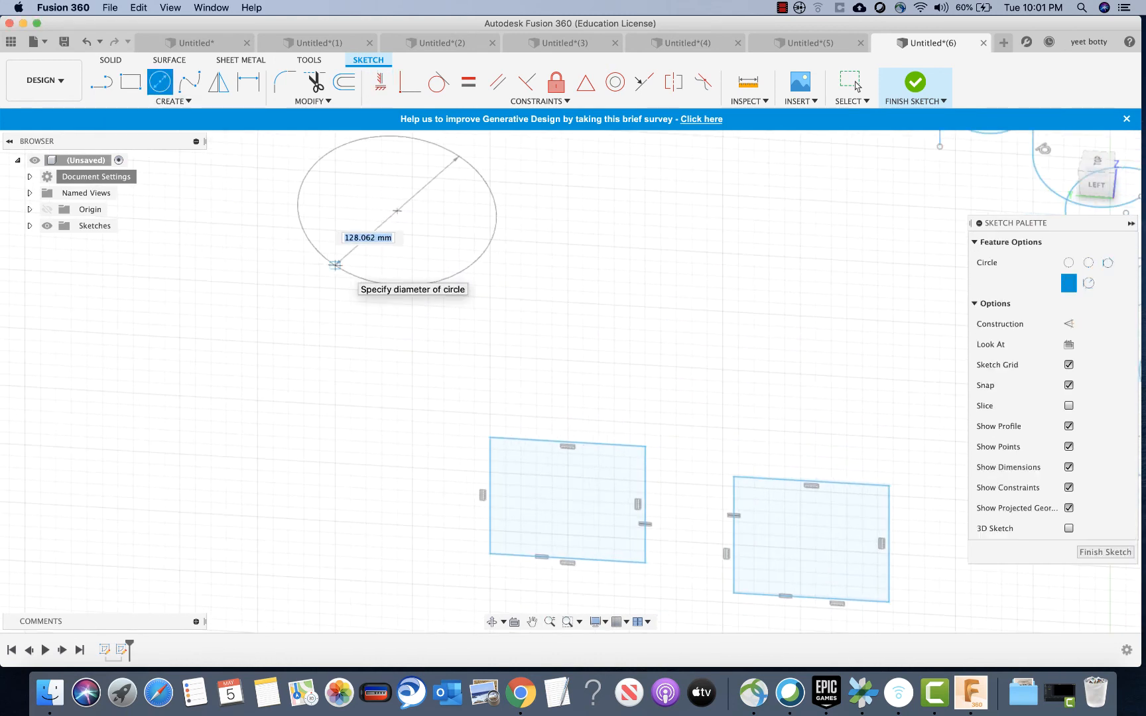
click(335, 265)
click(604, 181)
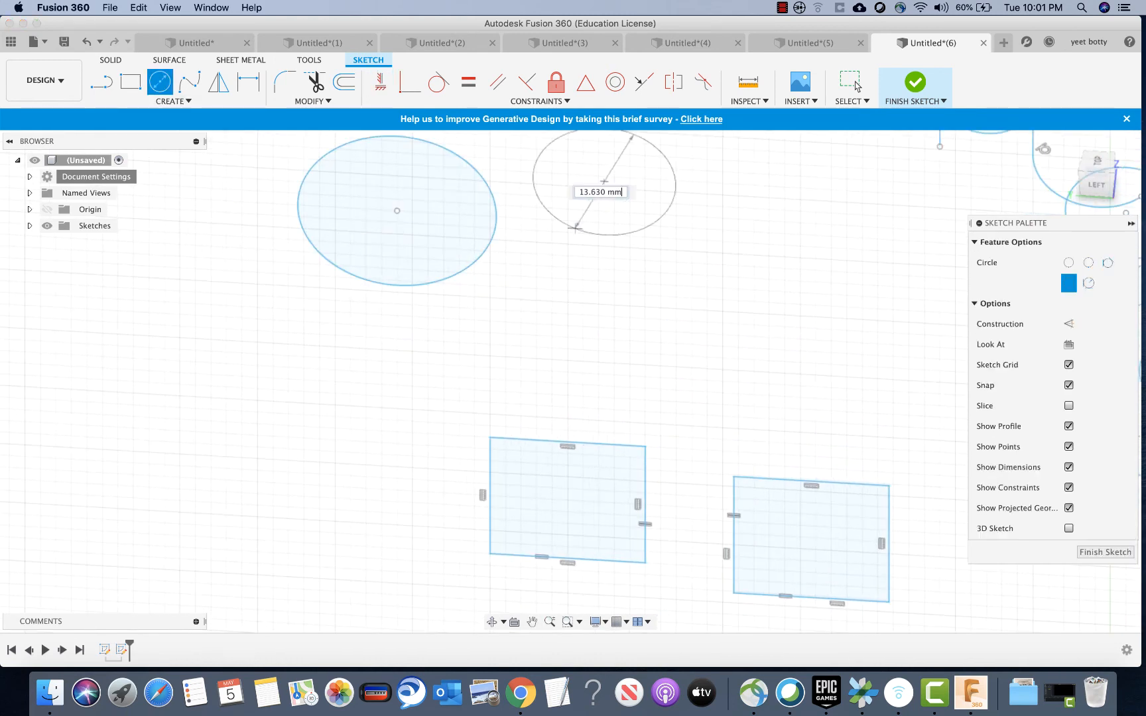
click(599, 269)
mouse_move(768, 190)
shift+middle_down()
mouse_move(770, 164)
mouse_move(763, 405)
shift+middle_up()
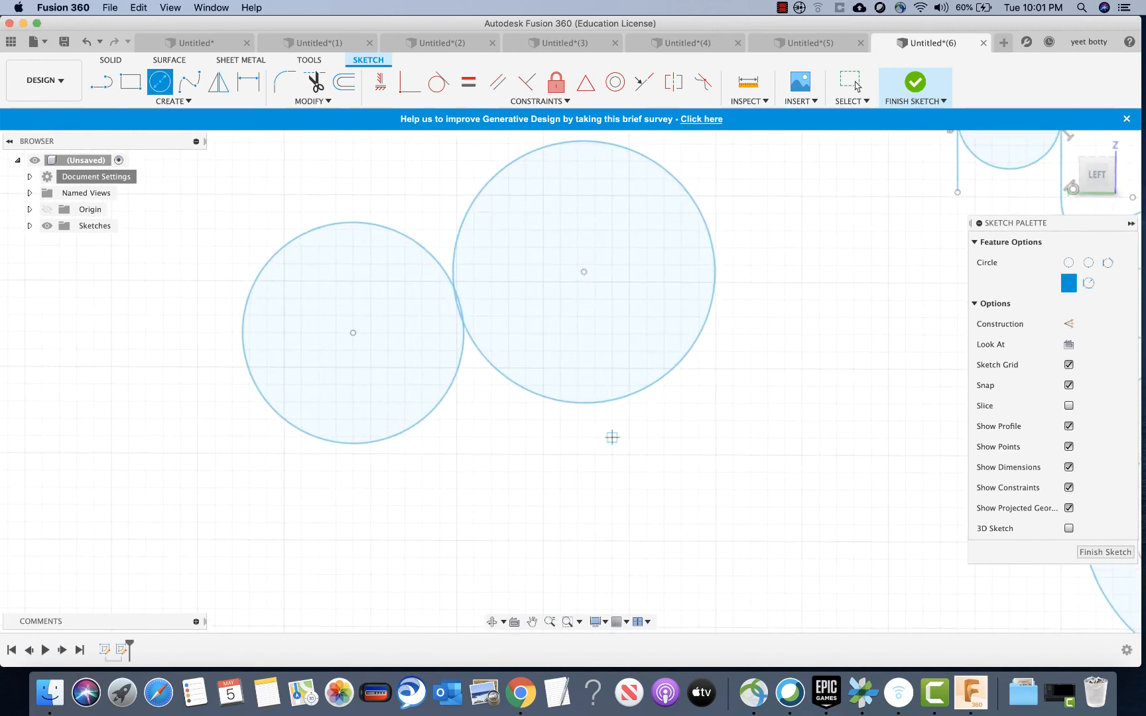
Sketch a single horizontal line in the empty area beside the two overlapping circles and finish the Line command.
scroll(543, 489, up, 1)
middle_drag(543, 490, 649, 489)
middle_drag(575, 435, 506, 486)
middle_drag(128, 314, 728, 315)
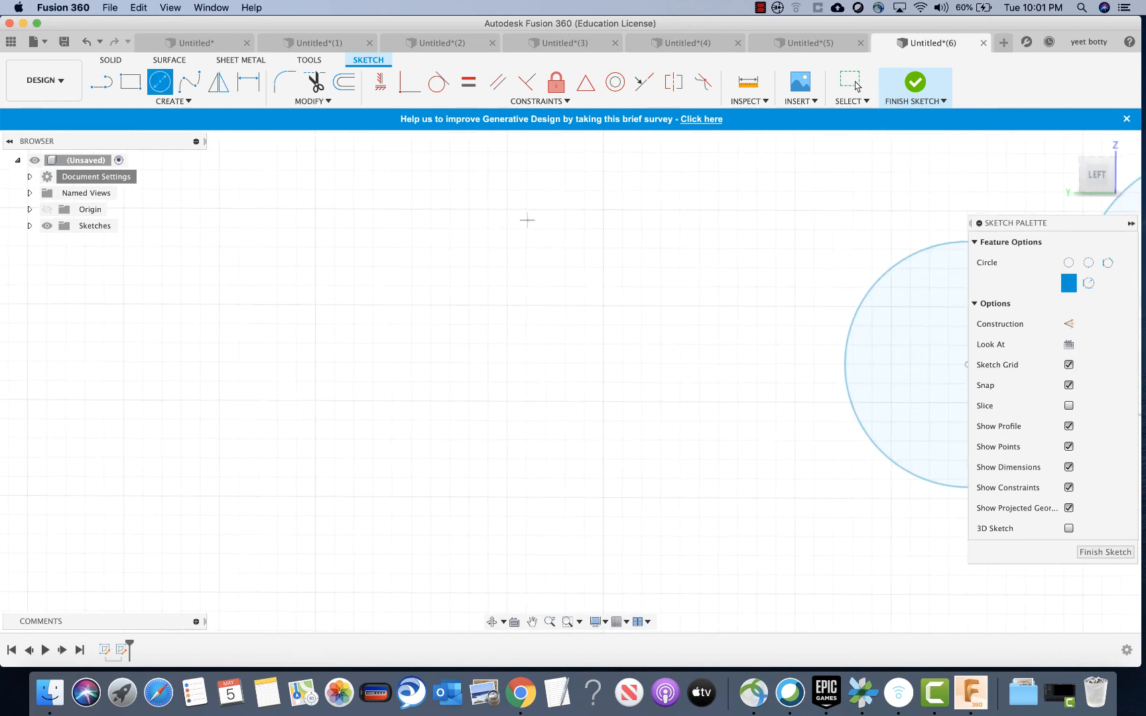
key(l)
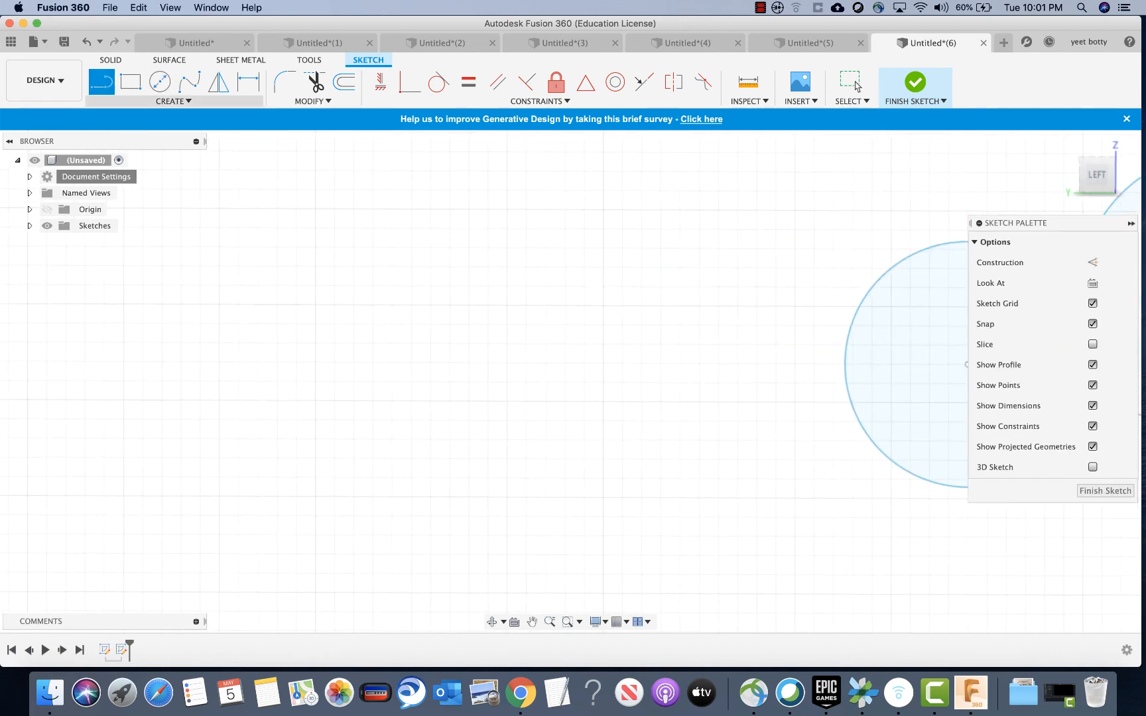
click(258, 246)
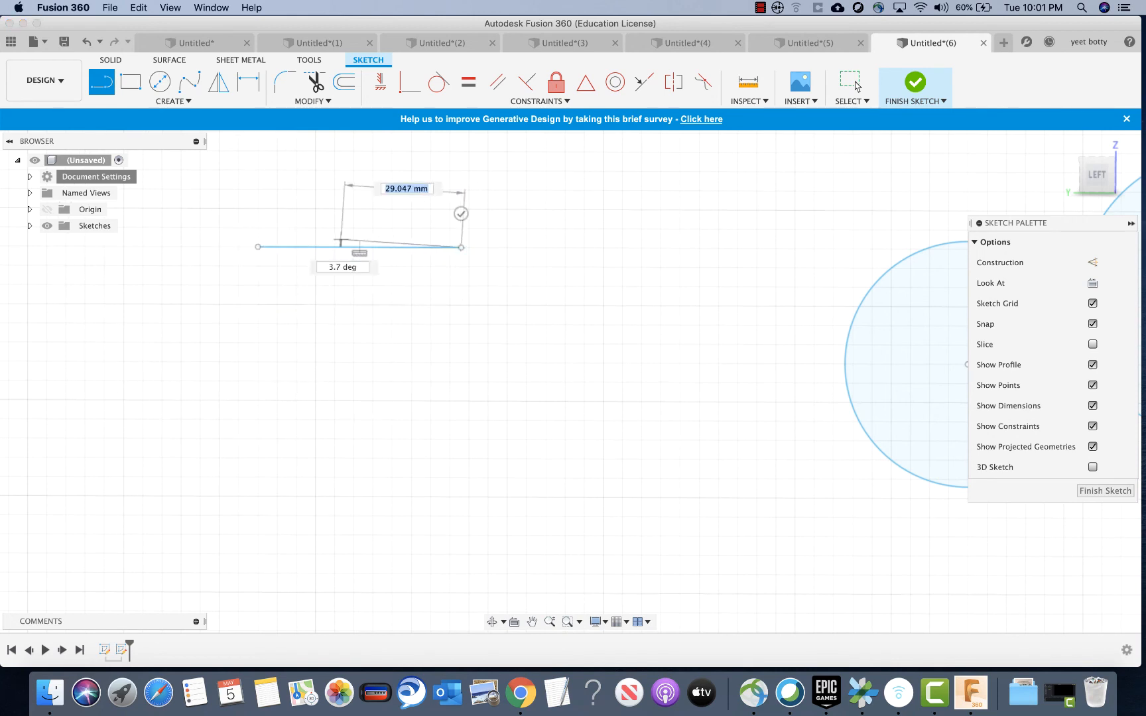
click(461, 246)
right_click(584, 228)
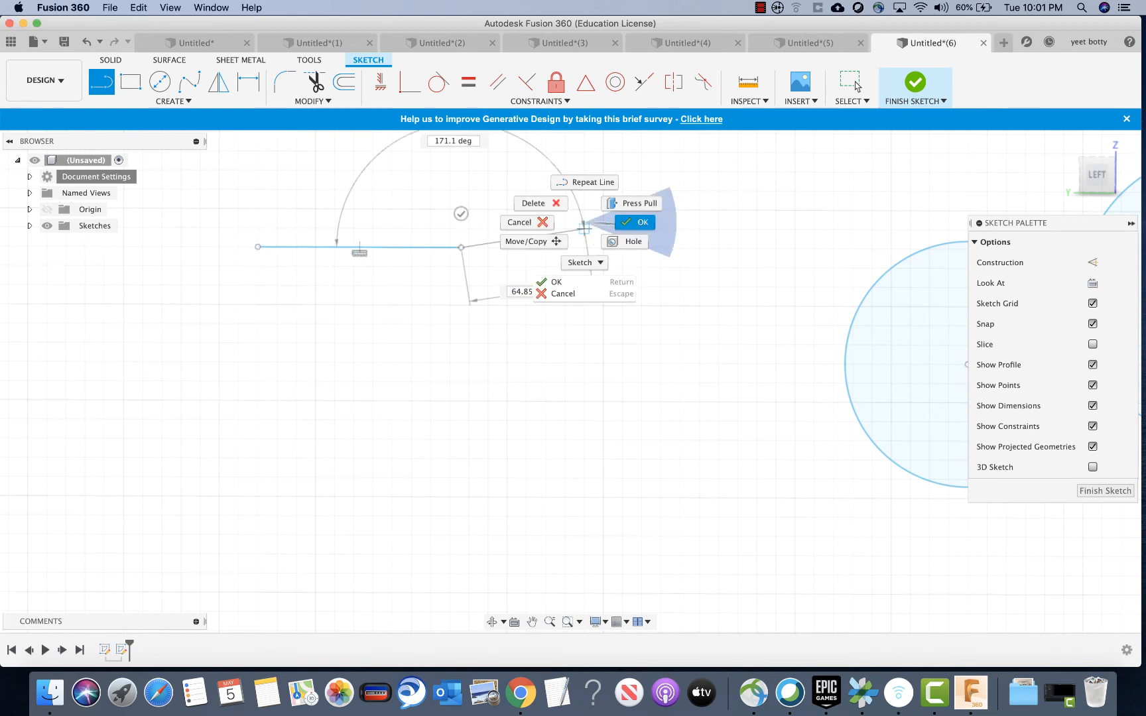
click(634, 222)
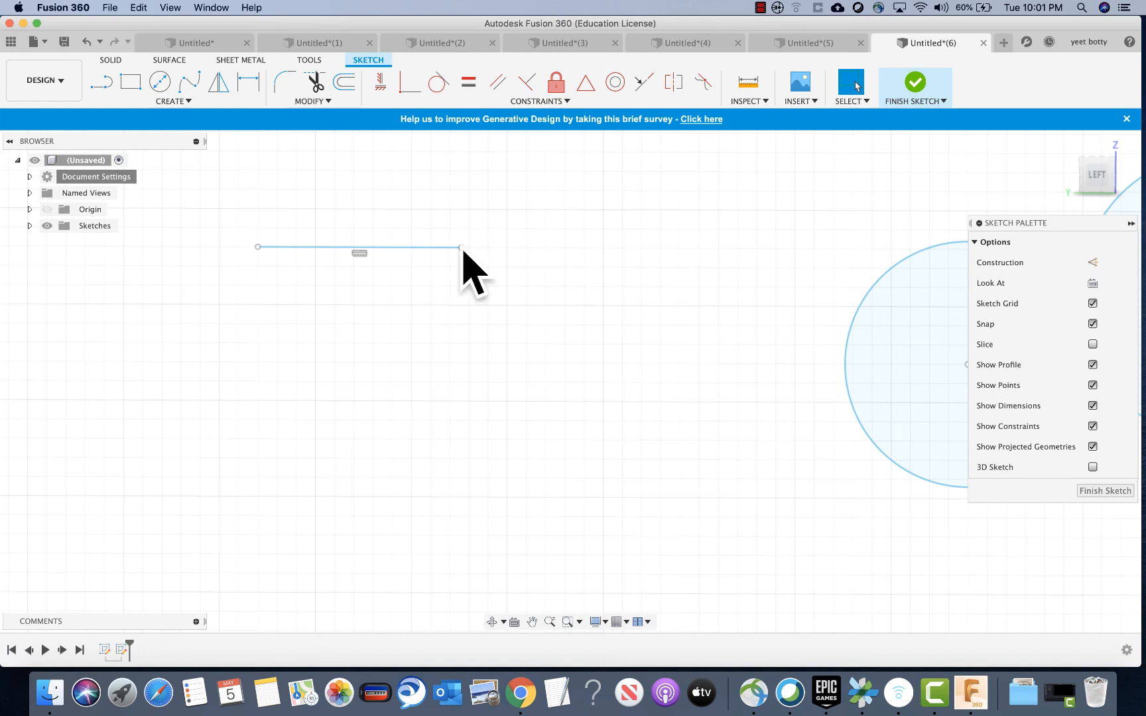
Sketch a separate vertical line just beyond the outer end of the horizontal line and end the Line command.
key(l)
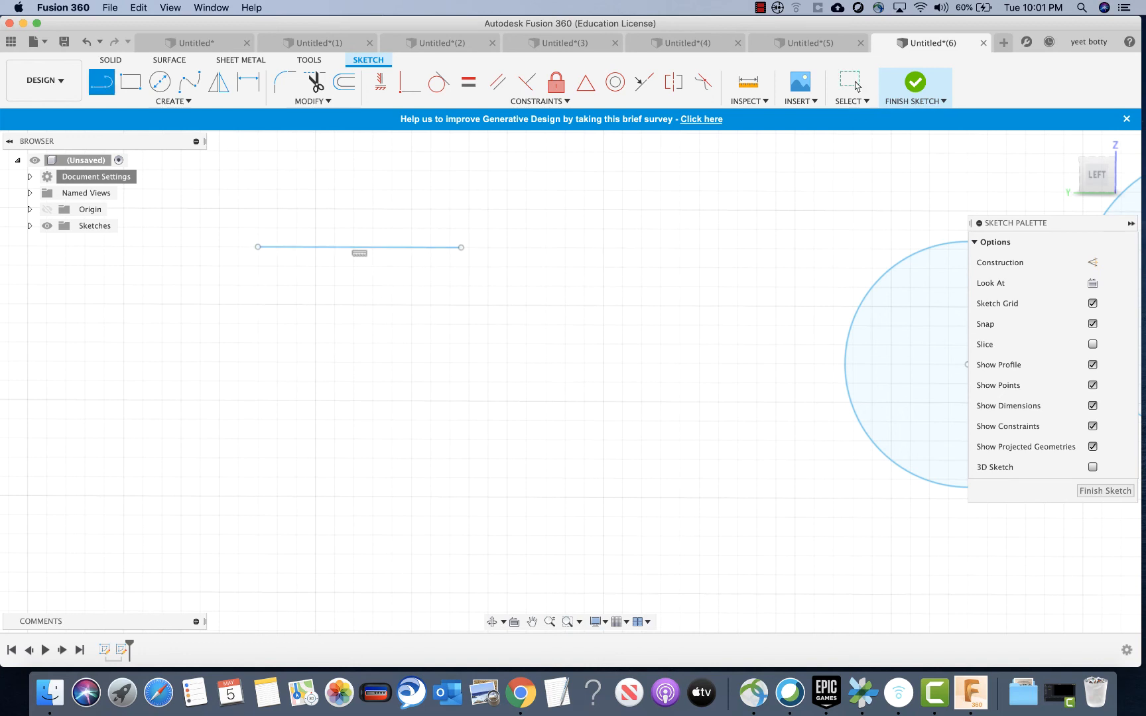
click(181, 228)
click(181, 369)
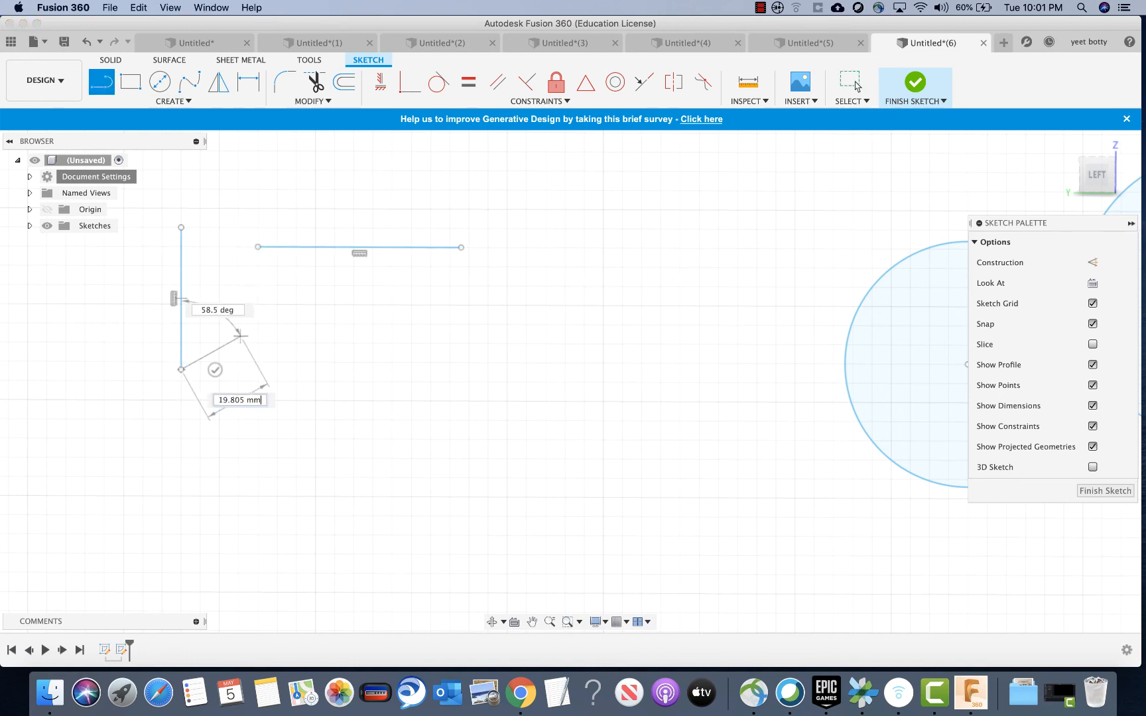
key(Escape)
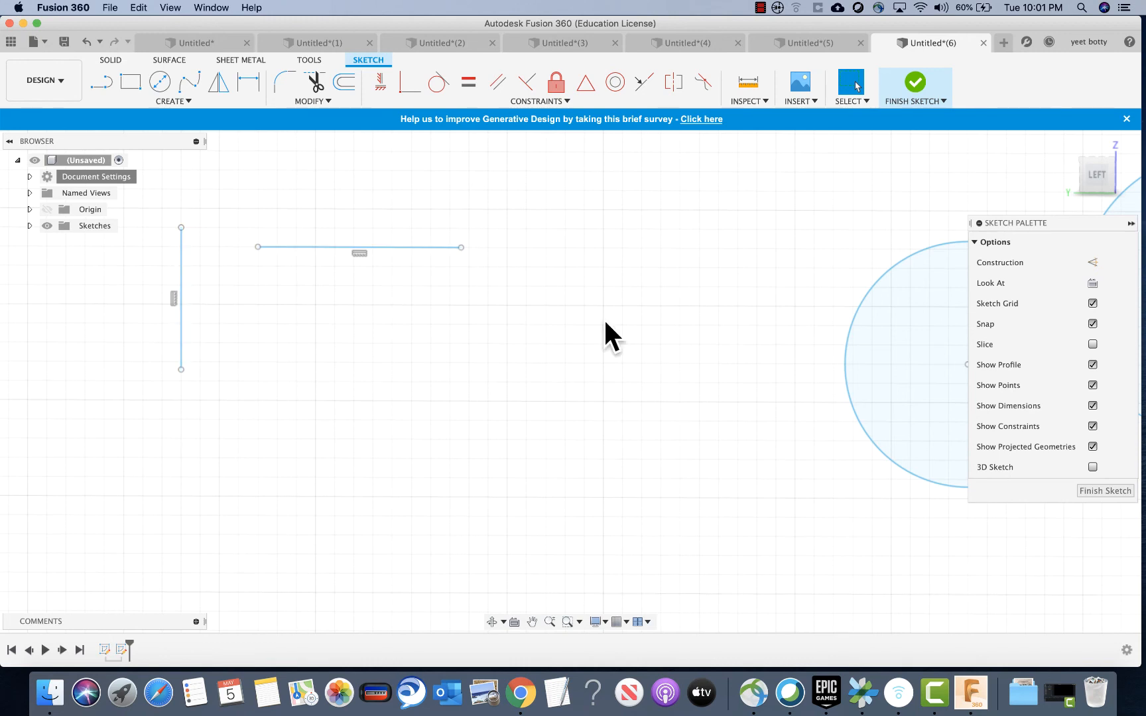
Apply a Horizontal/Vertical constraint between the center points of the two overlapping circles.
scroll(606, 323, right, 9)
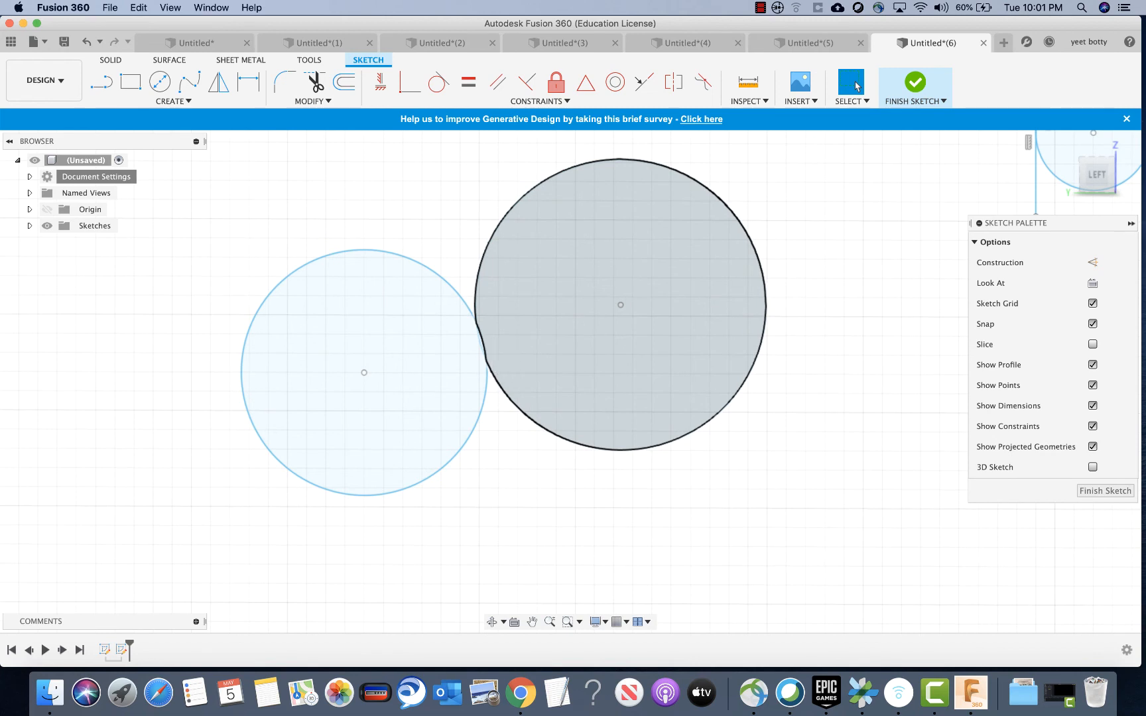
click(539, 101)
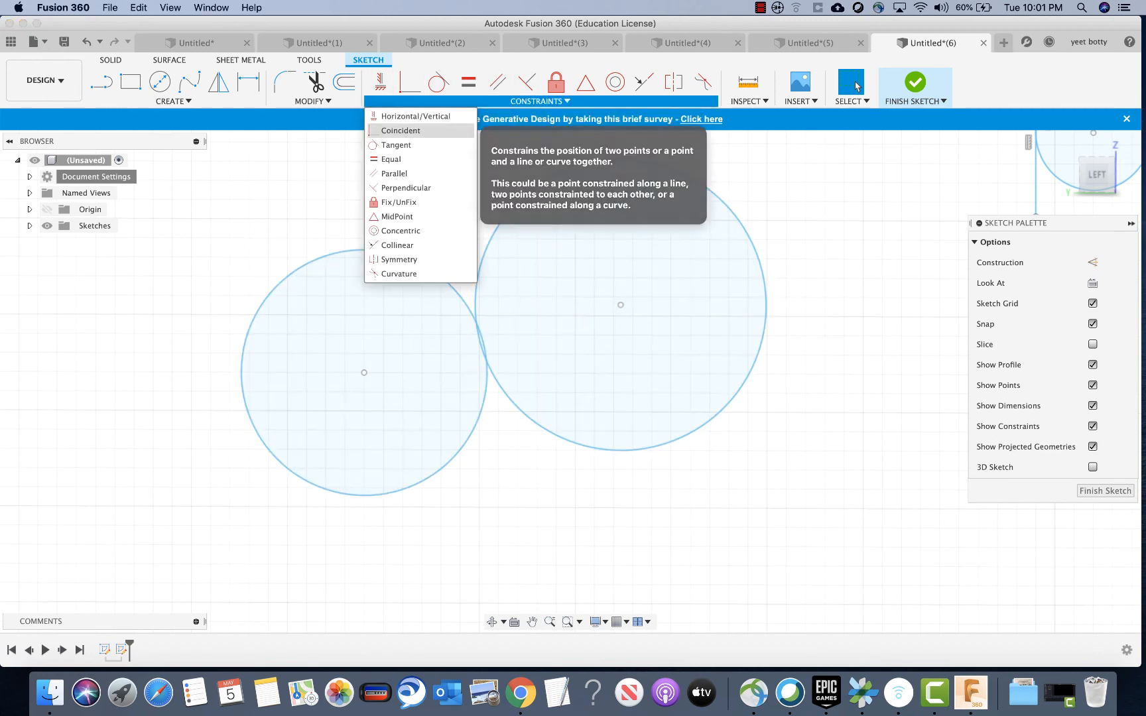
click(401, 130)
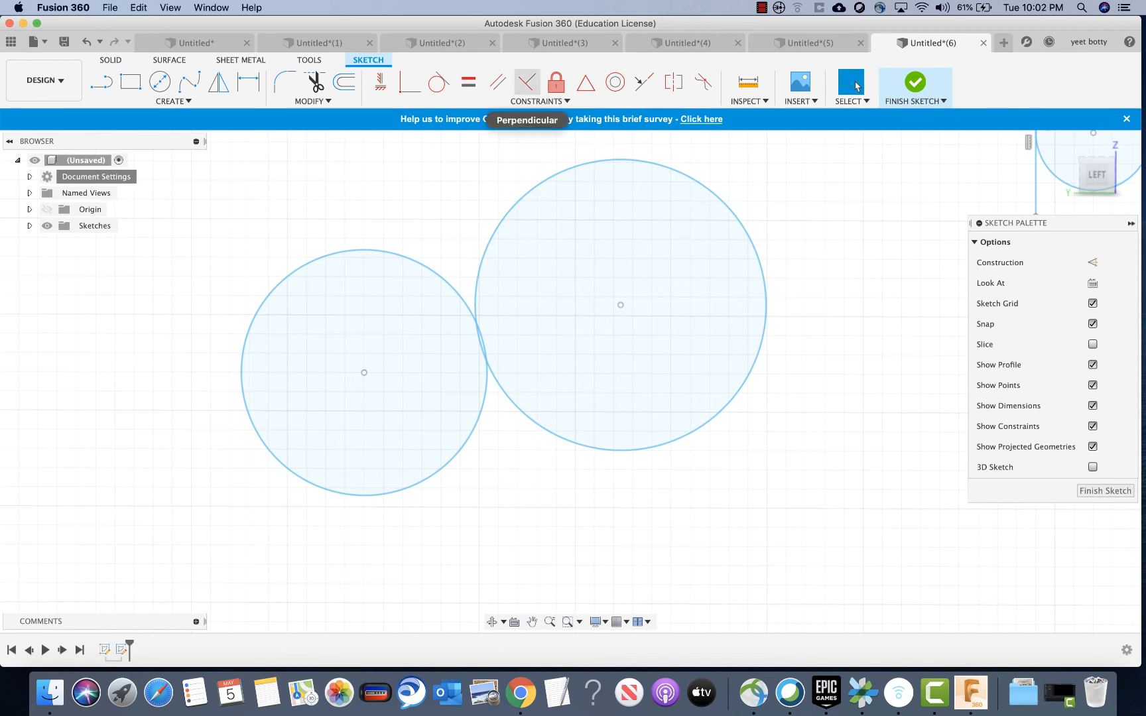
click(539, 101)
click(411, 115)
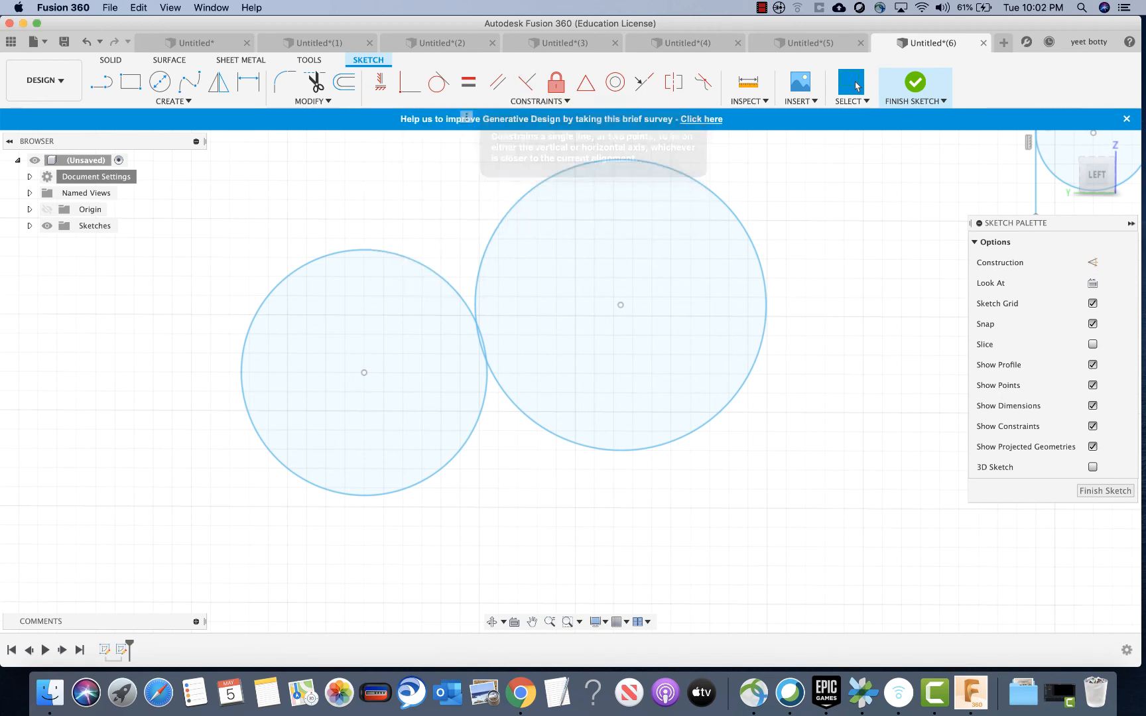
click(364, 372)
click(620, 305)
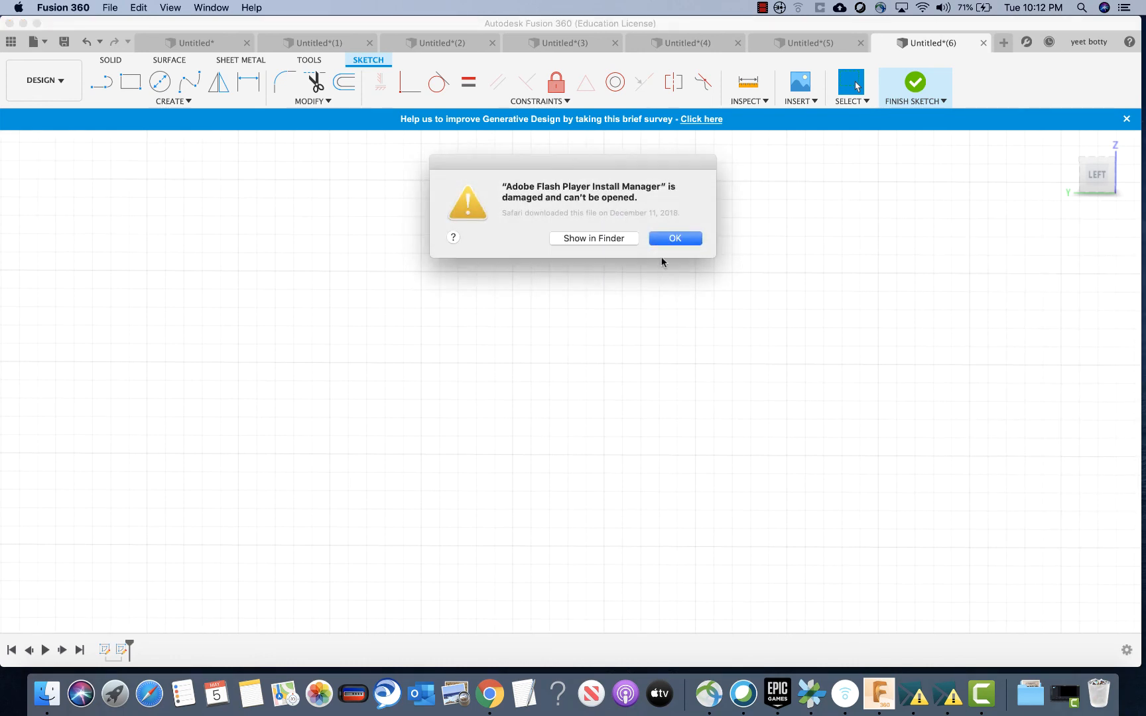
Dismiss the system alert about the Adobe Flash Player Install Manager.
click(674, 239)
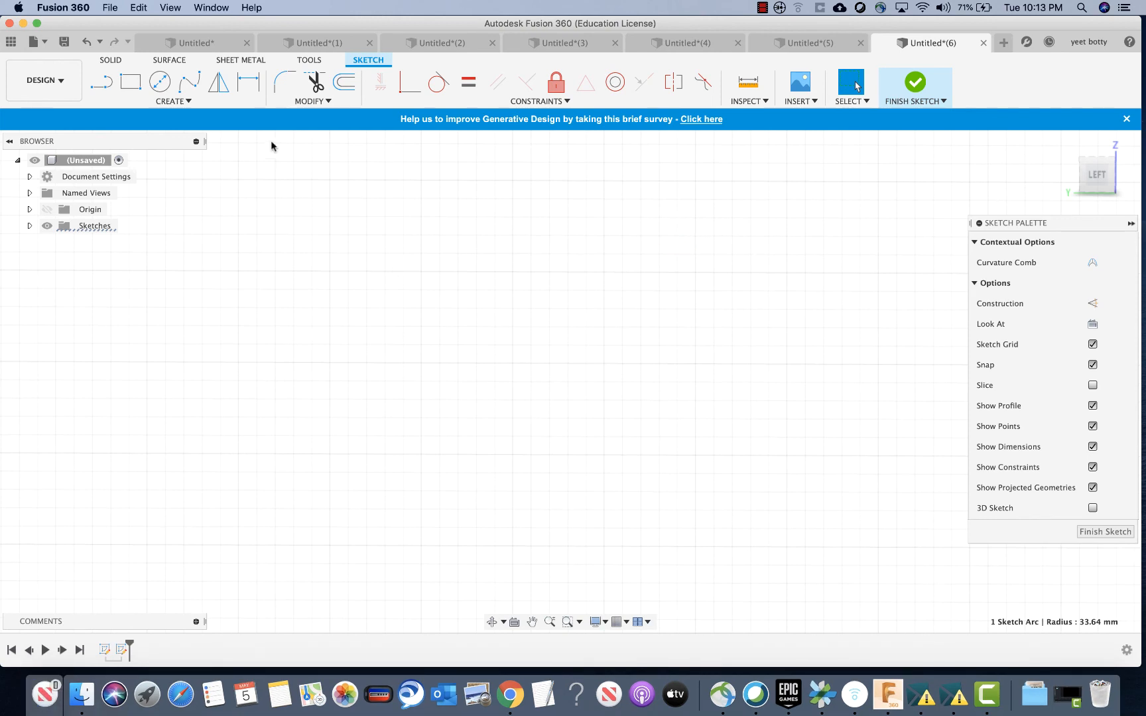
click(534, 102)
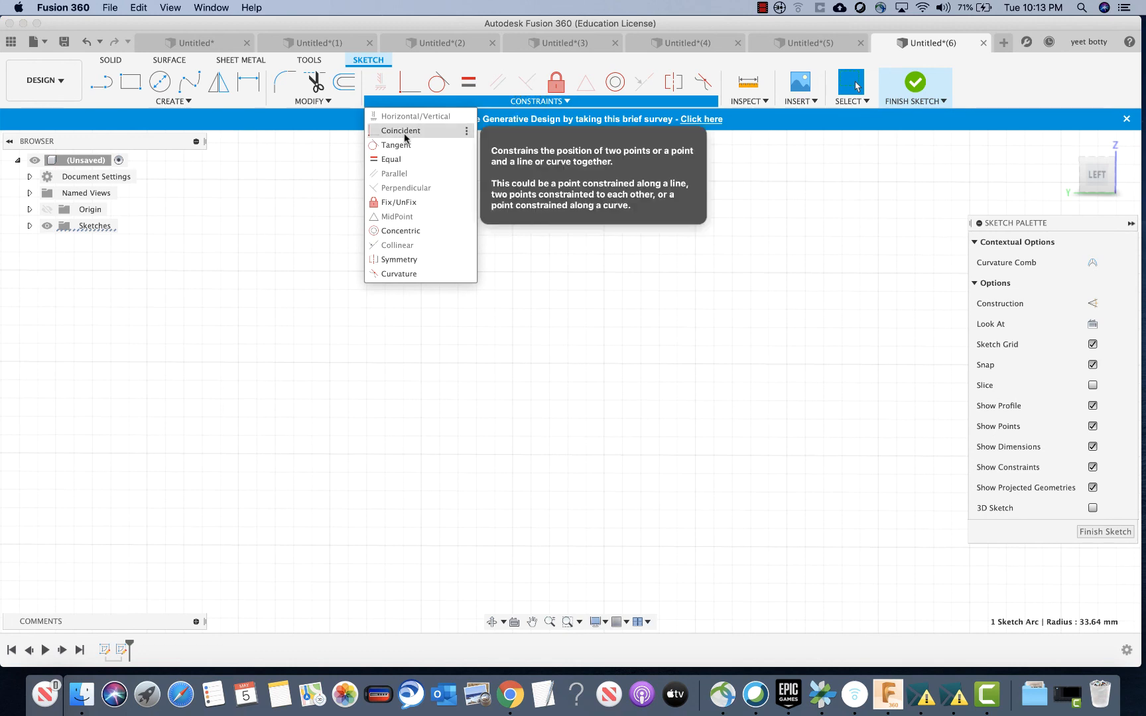
click(475, 245)
click(174, 101)
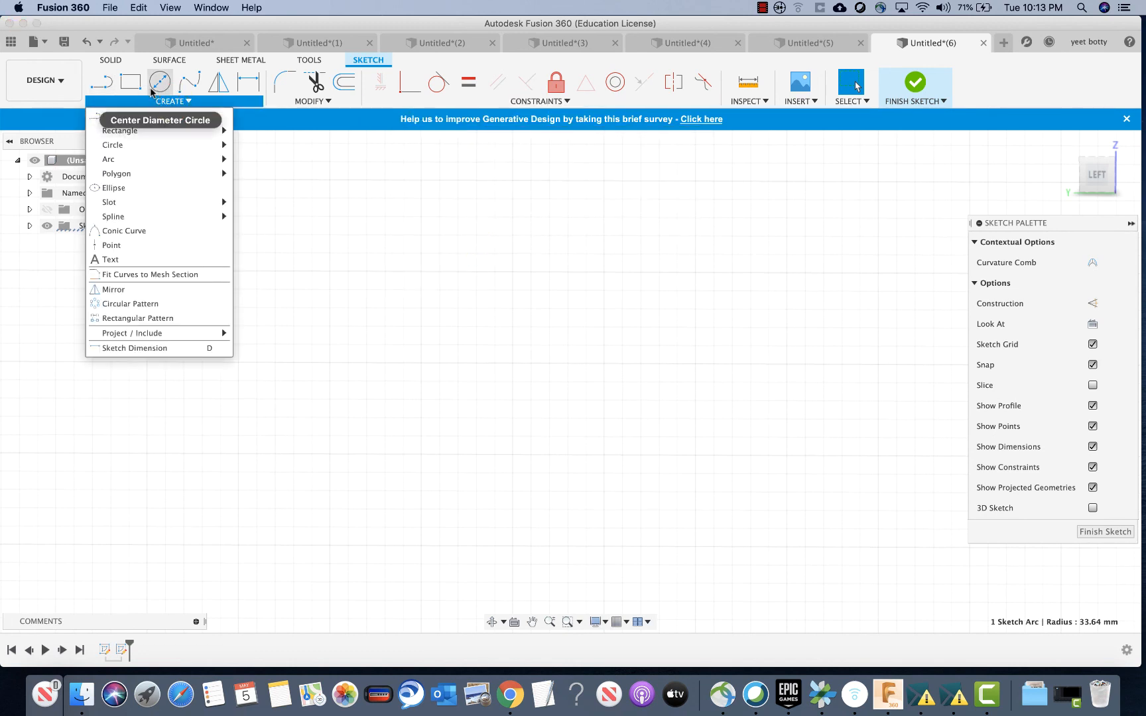
click(152, 92)
click(301, 290)
click(437, 282)
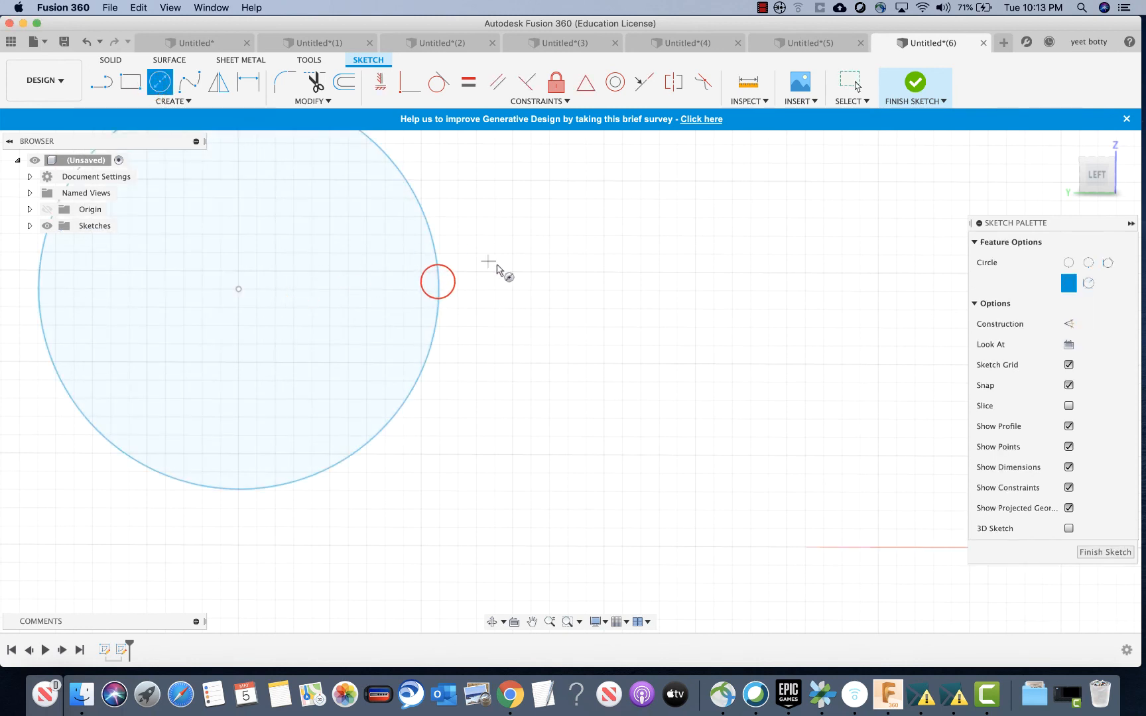
key(Escape)
key(super+z)
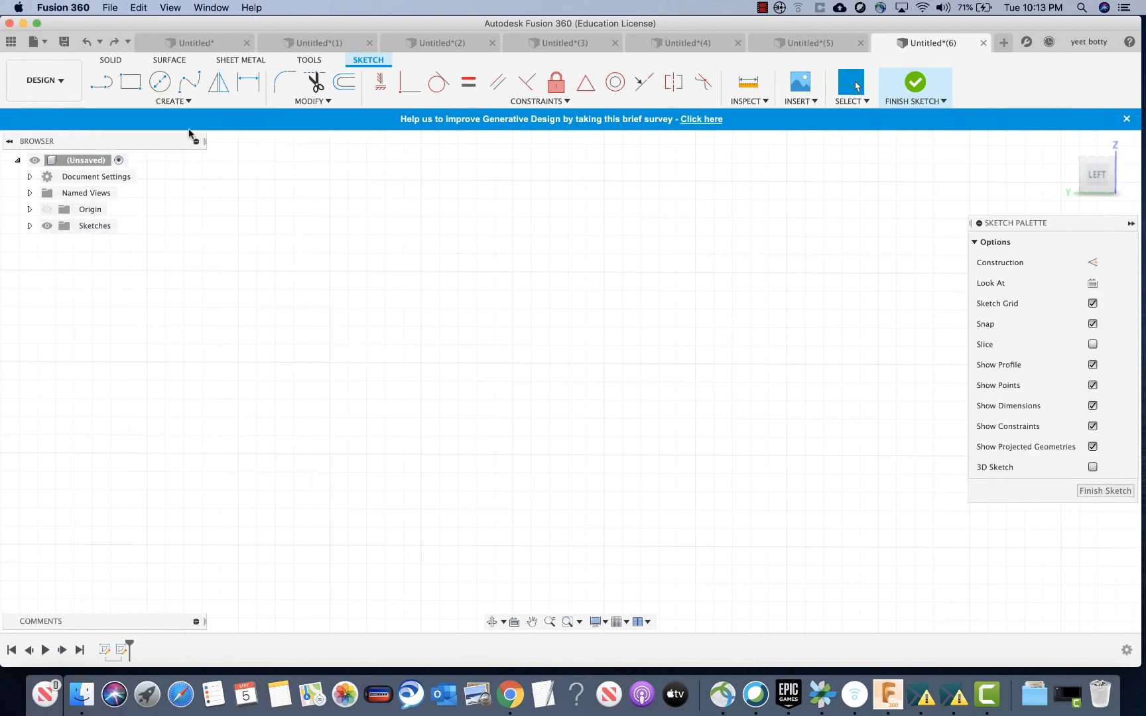
Sketch a center-diameter circle in the upper part of the empty sketch area.
click(159, 88)
click(391, 226)
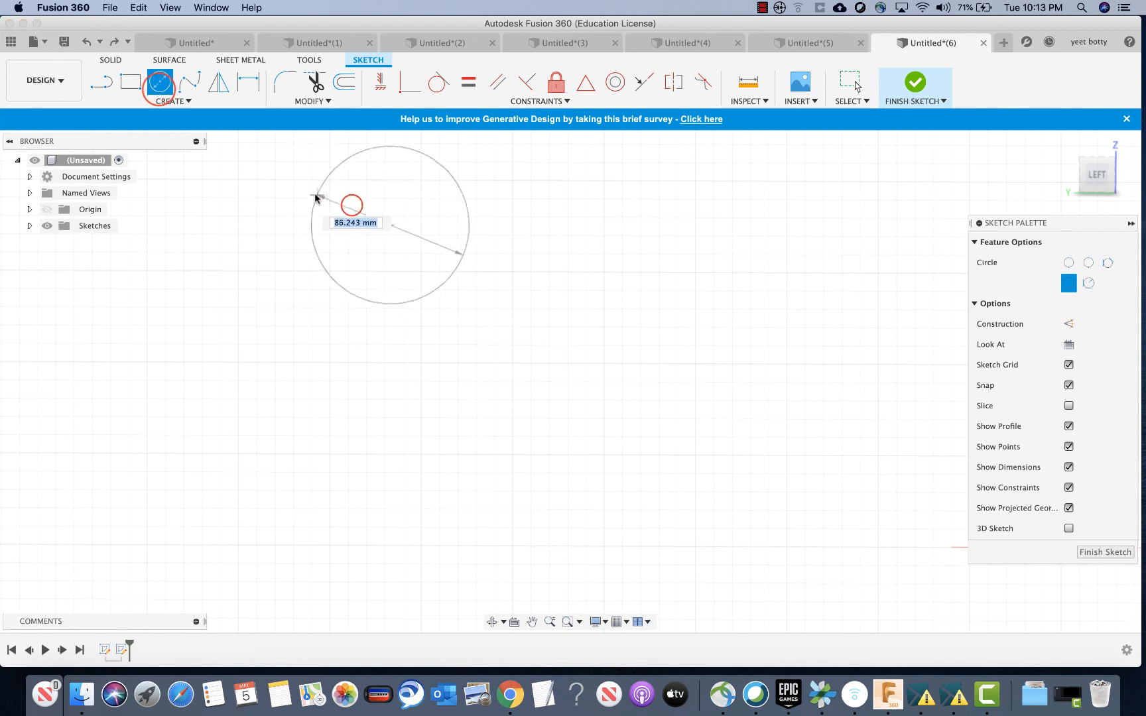
click(314, 193)
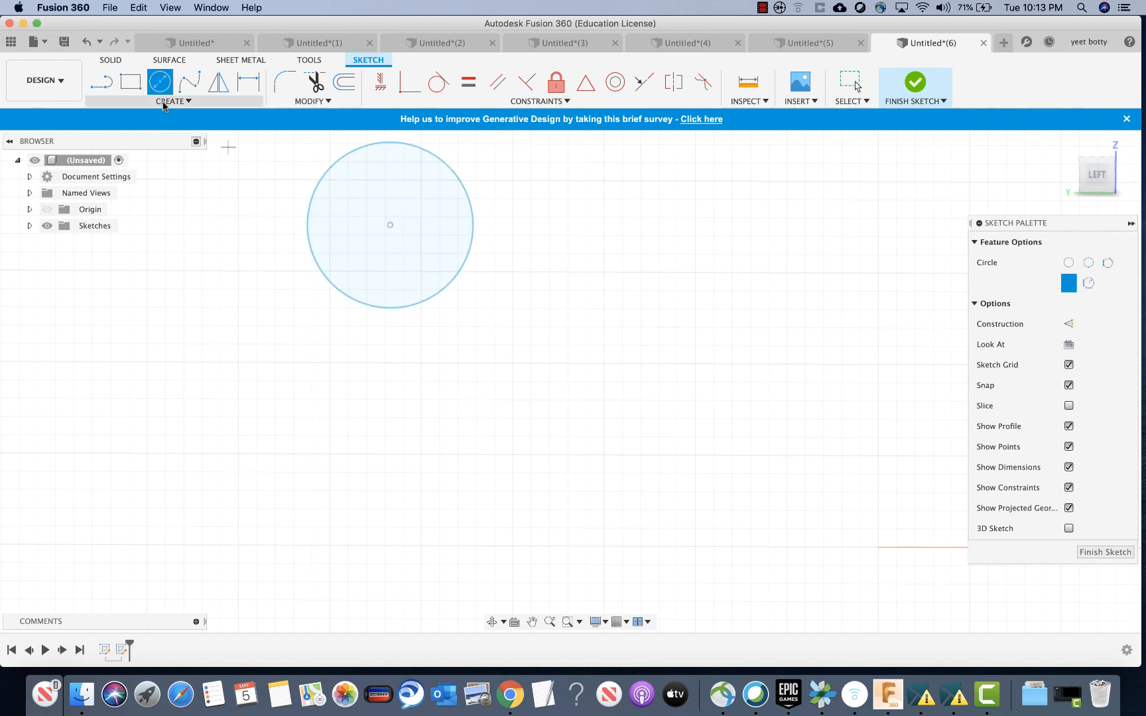
Sketch a vertical line about 128 mm long beside and below the new circle and finish the Line command.
click(102, 81)
drag(536, 267, 532, 514)
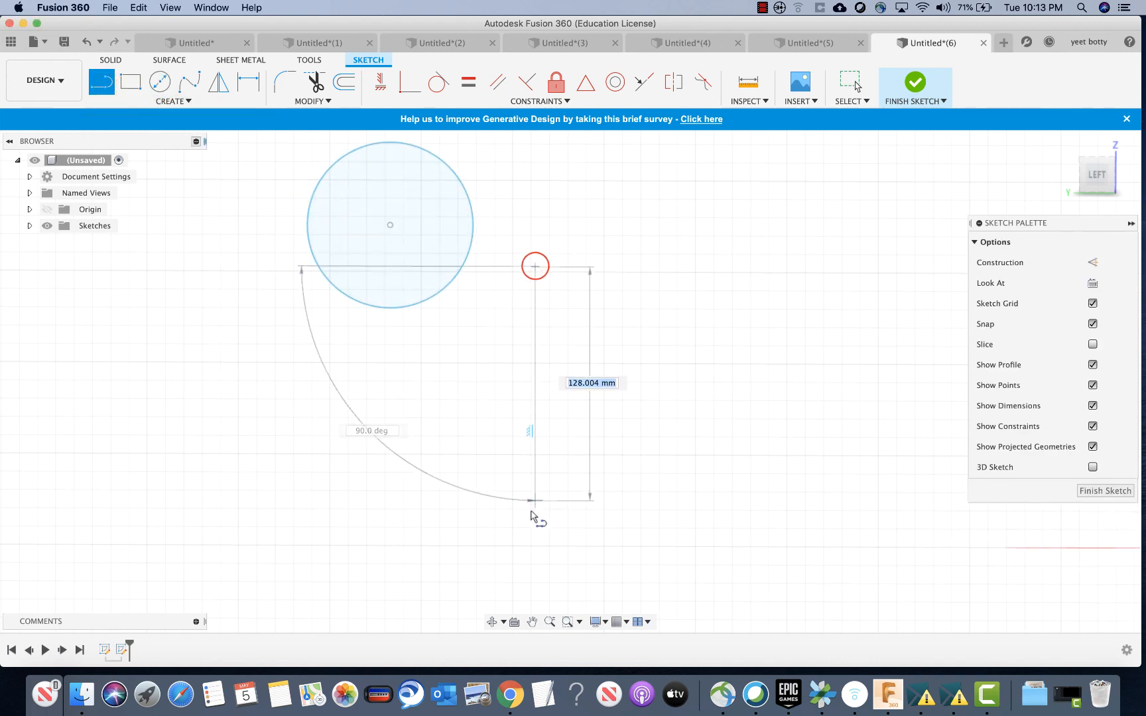
click(534, 507)
right_click(867, 464)
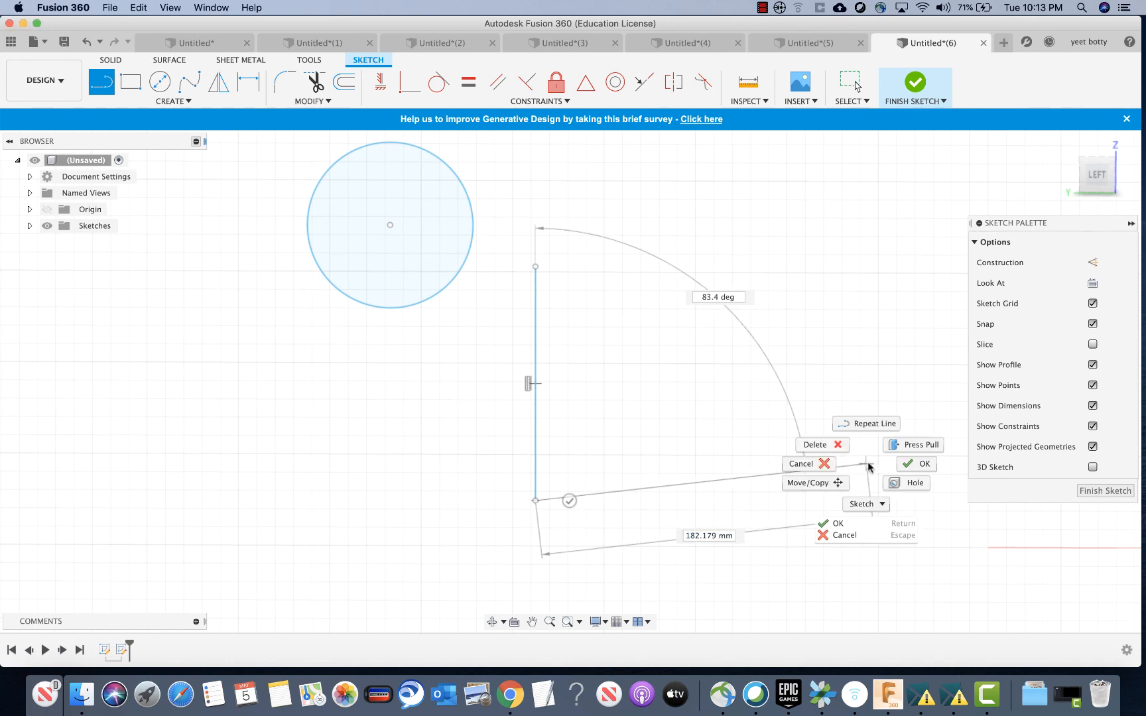
click(927, 462)
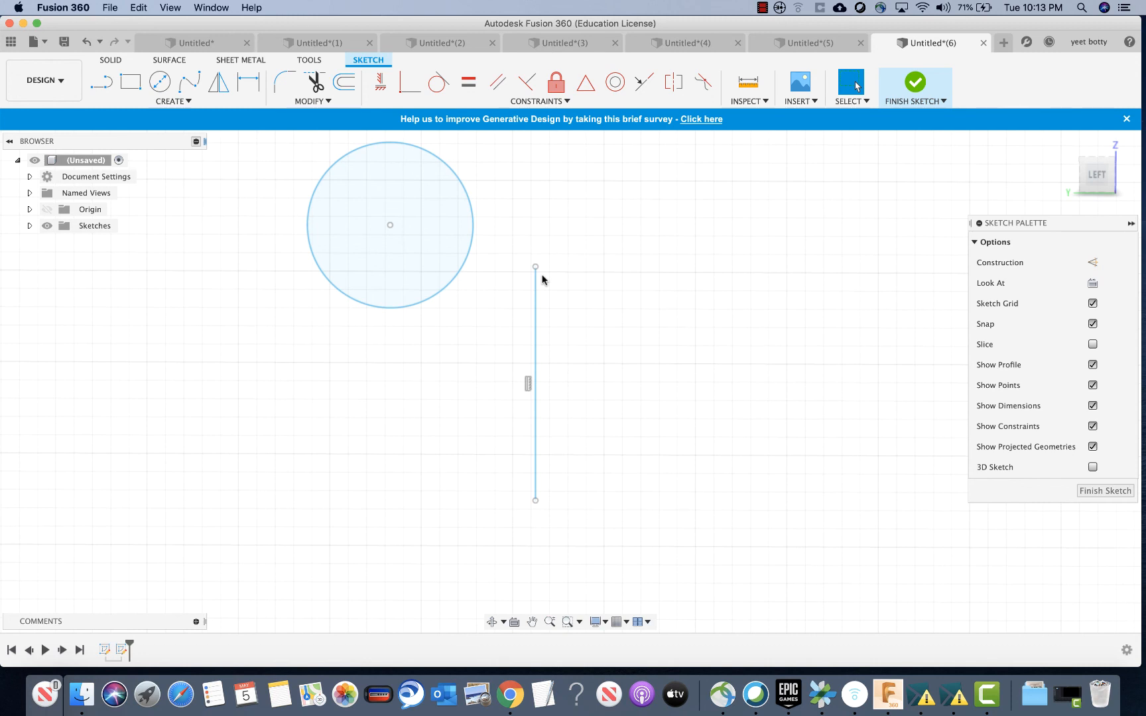
Apply a Coincident constraint between the circle's center point and the upper endpoint of the vertical line.
click(439, 241)
click(404, 92)
click(567, 100)
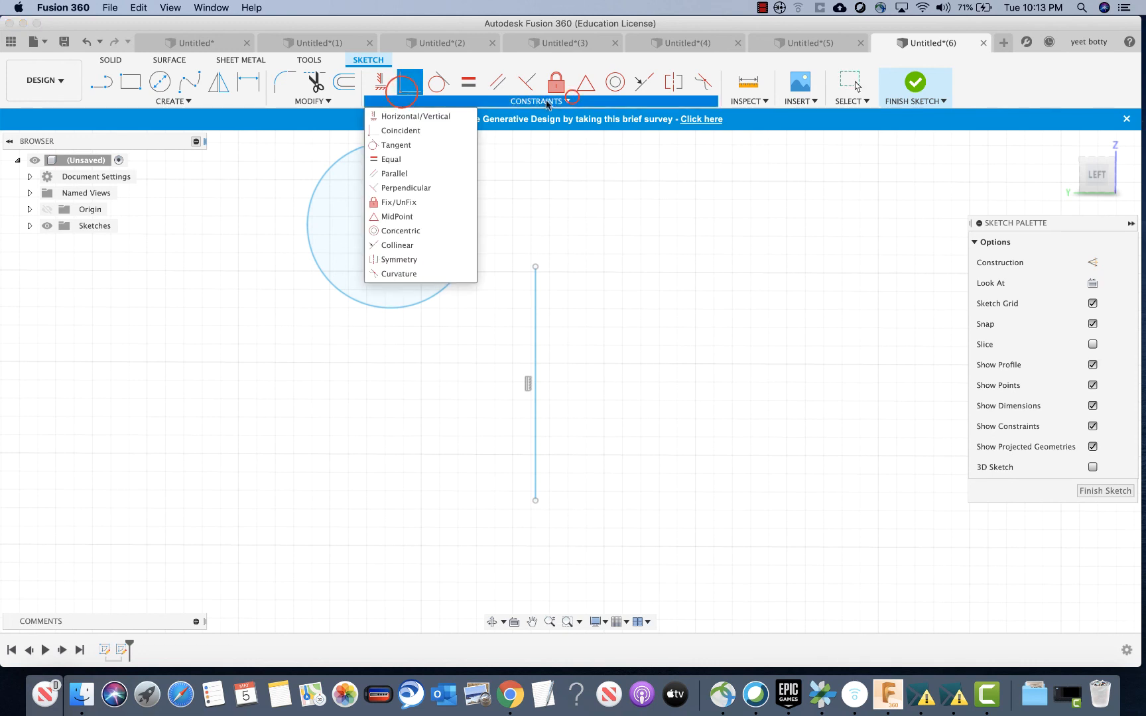
click(438, 130)
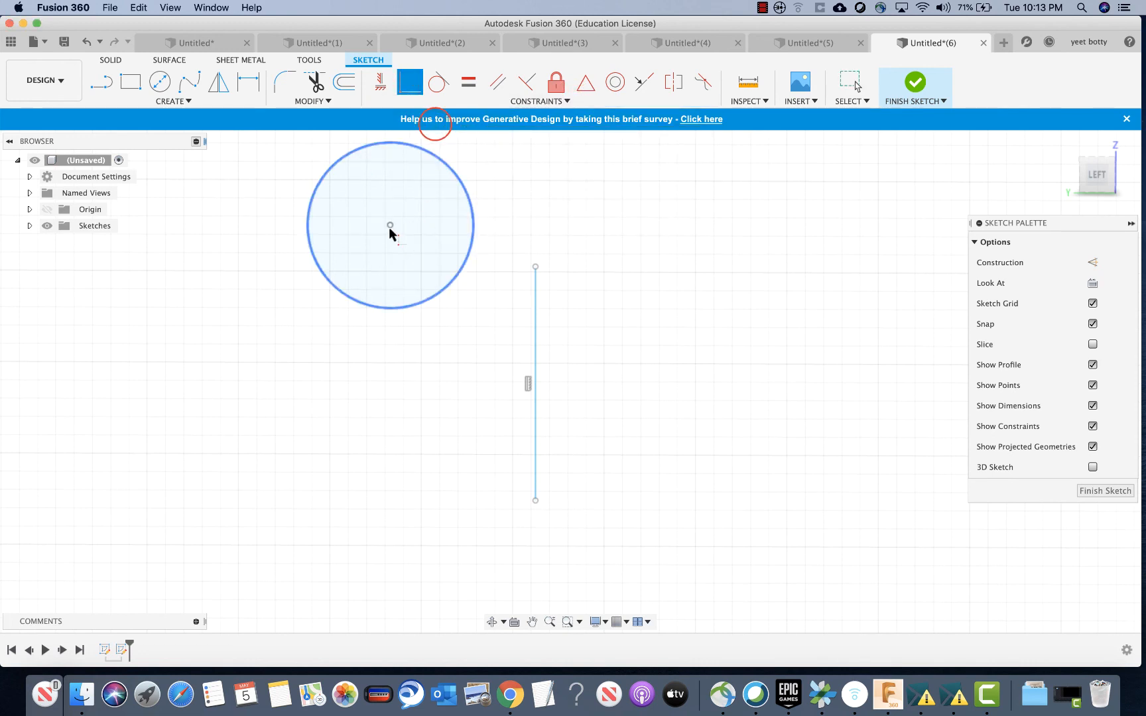
click(390, 226)
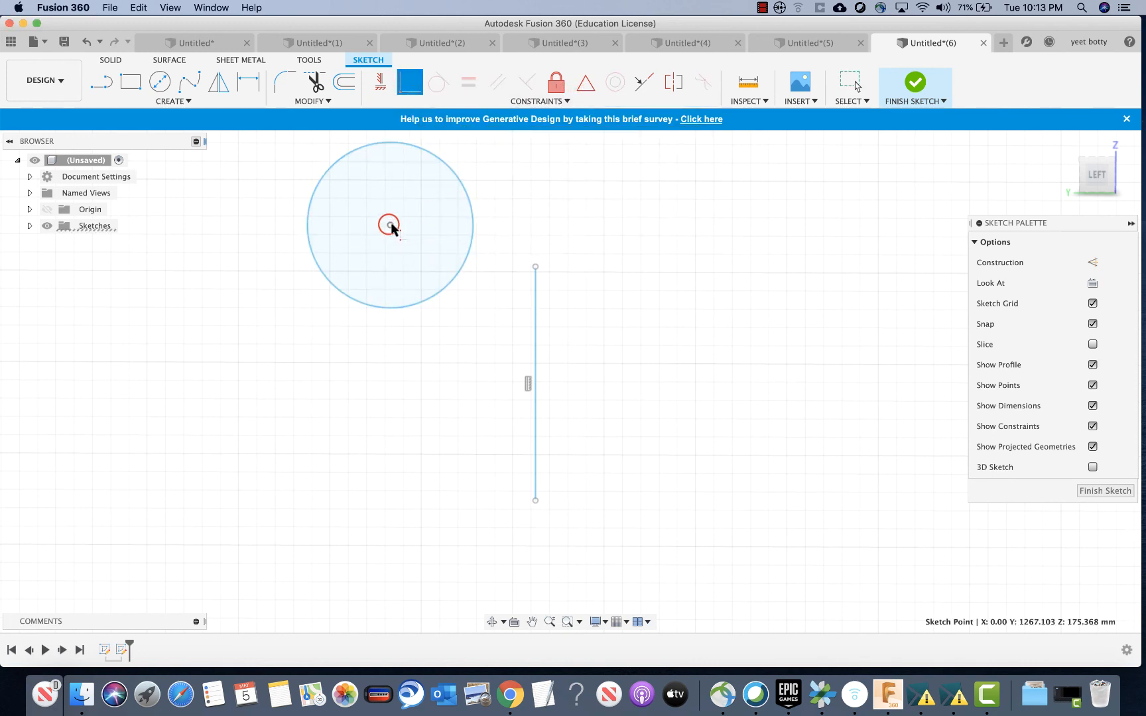
click(536, 268)
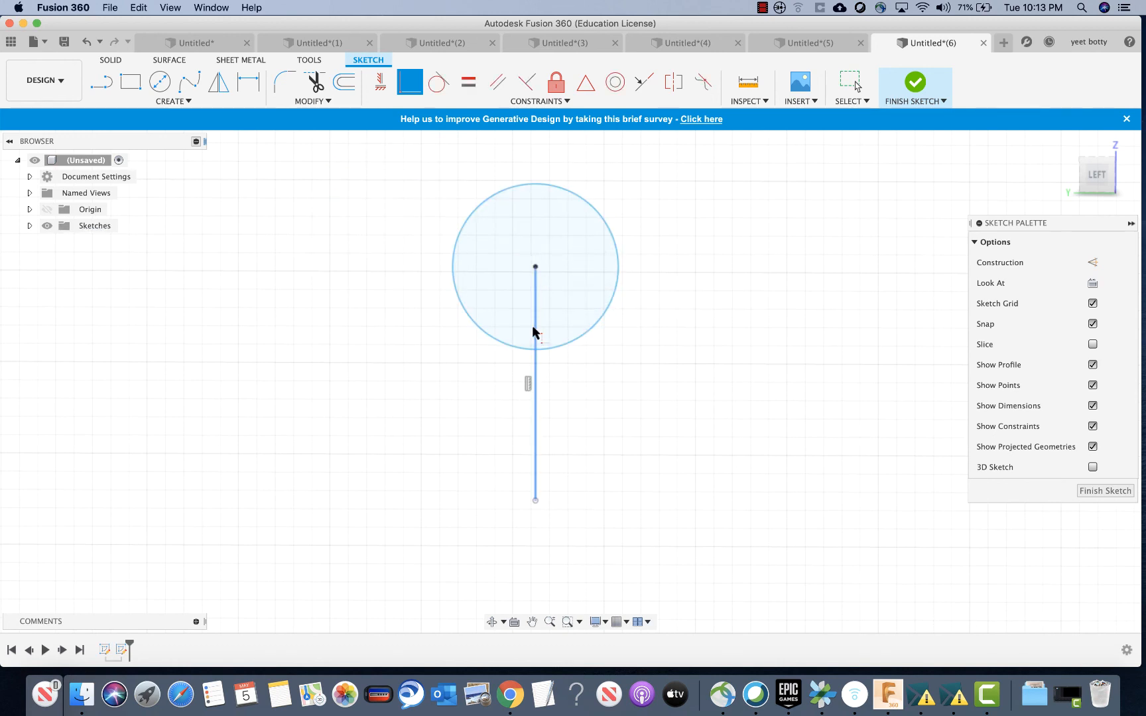
End the Coincident command, enlarge the circle, and move the vertical line to test its connection to the circle's center.
right_click(617, 183)
click(679, 187)
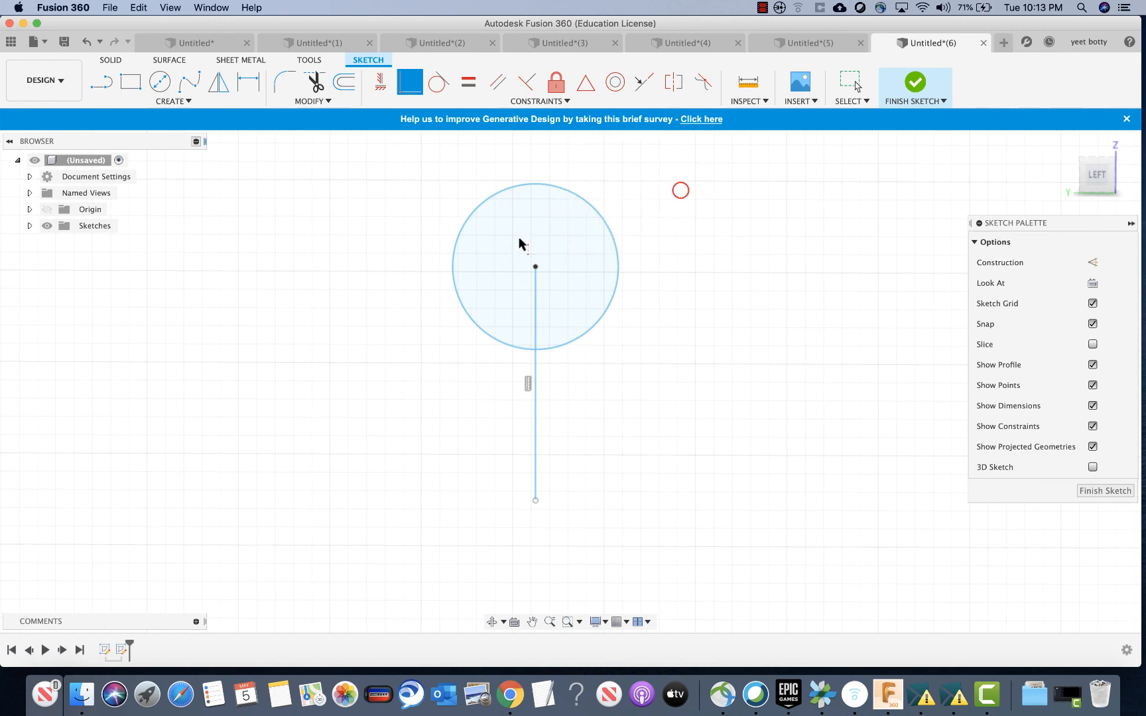
mouse_move(451, 258)
mouse_down()
mouse_move(432, 343)
mouse_move(386, 391)
mouse_move(486, 248)
mouse_move(362, 403)
mouse_move(431, 311)
mouse_up()
mouse_move(536, 422)
mouse_down()
mouse_move(450, 417)
mouse_move(482, 426)
mouse_move(353, 453)
mouse_move(604, 491)
mouse_move(395, 441)
mouse_move(627, 494)
mouse_move(591, 496)
mouse_move(583, 412)
mouse_move(531, 473)
mouse_up()
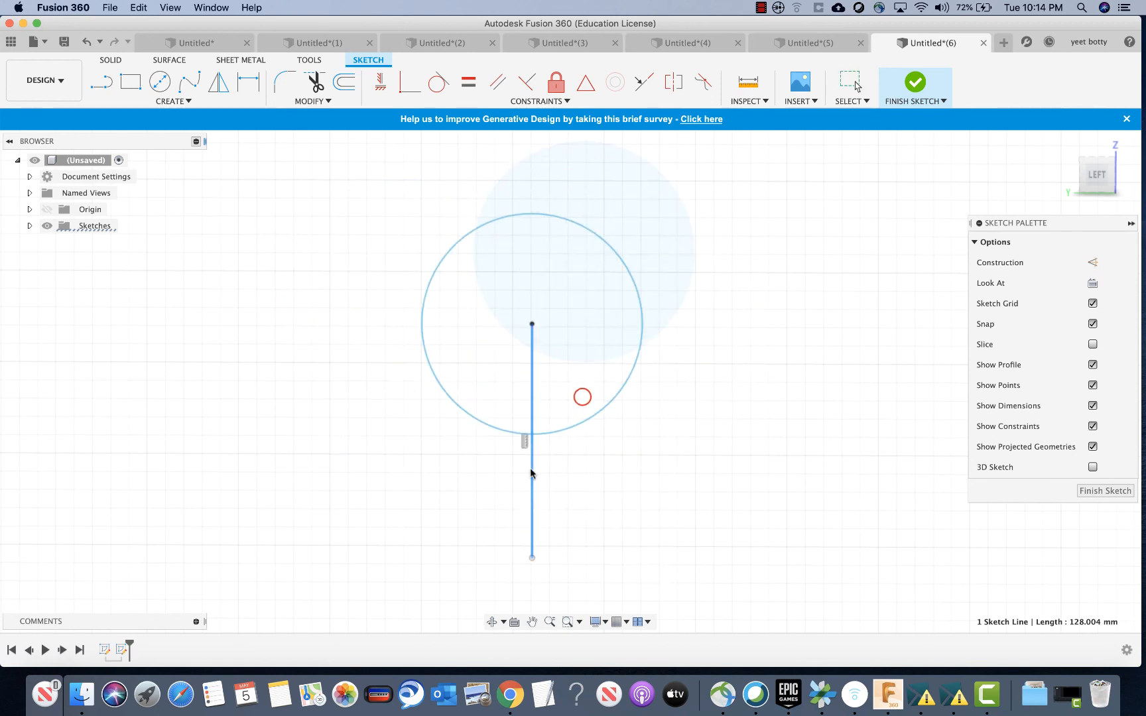
Delete the vertical line attached to the circle's center.
right_click(531, 472)
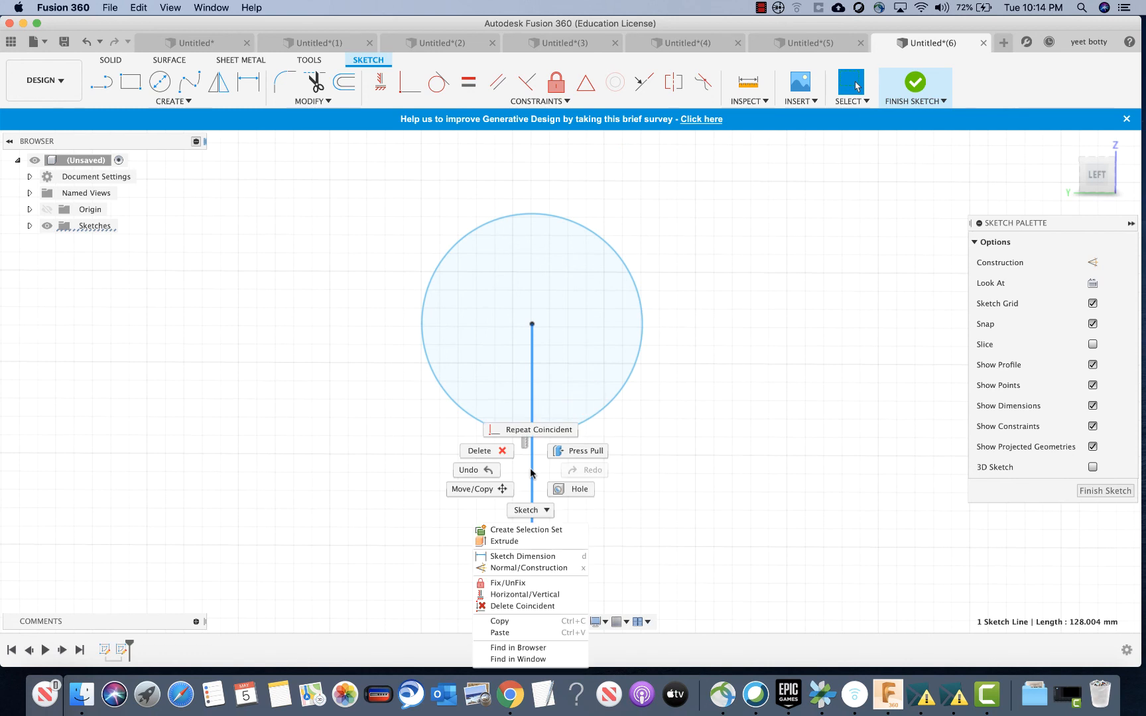
click(477, 453)
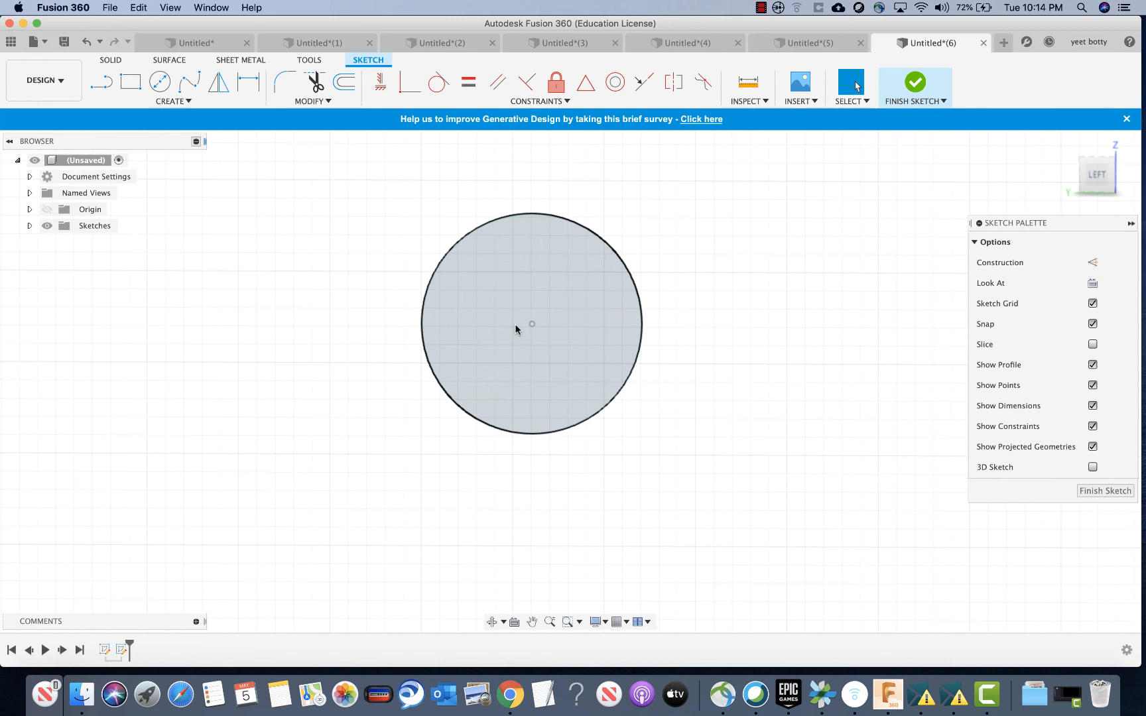
Switch to the Untitled(4) design and examine the whole drawing of the sun, clouds and tree.
click(810, 47)
click(694, 47)
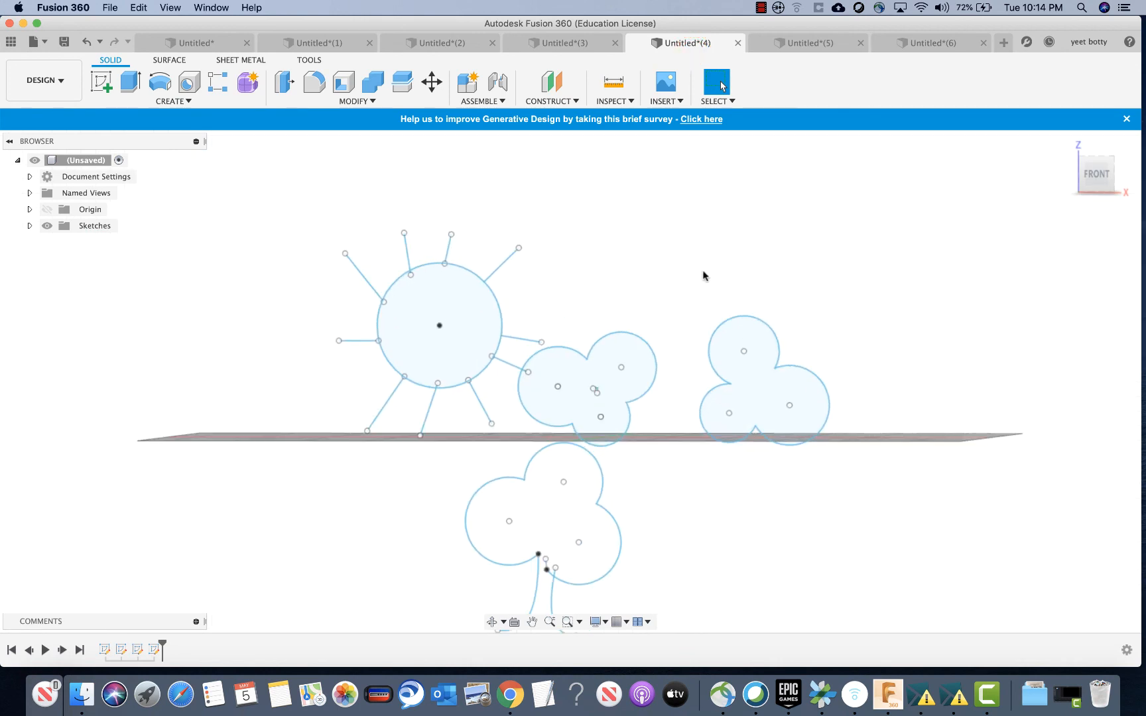
scroll(690, 269, down, 3)
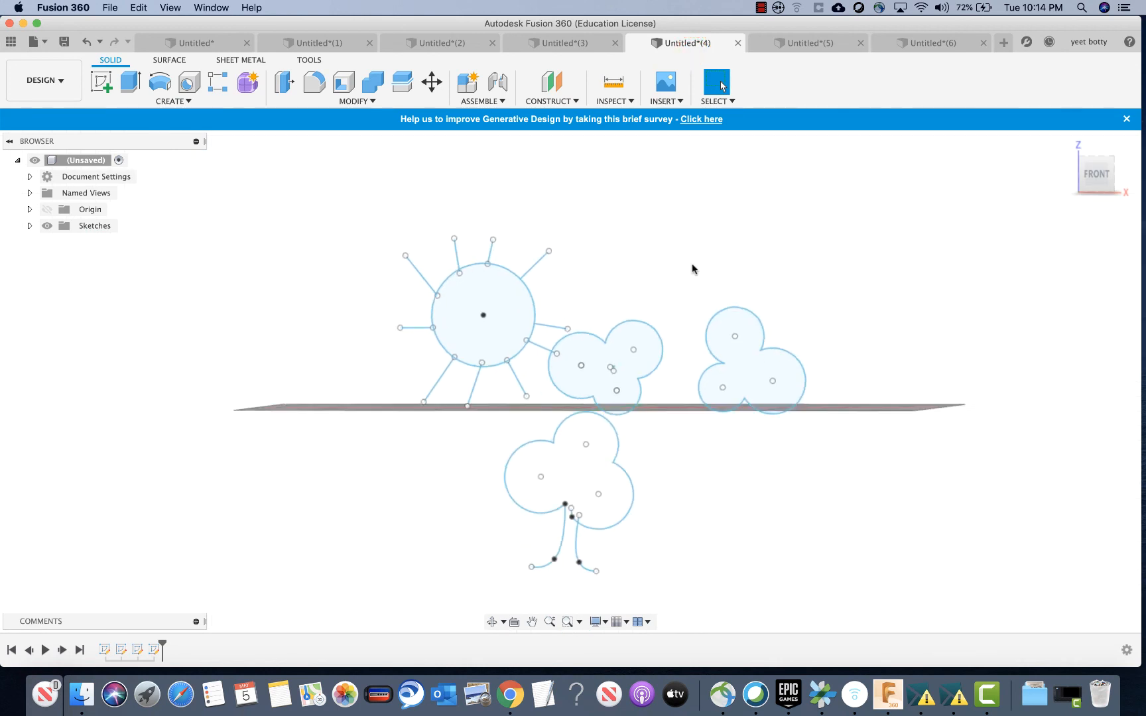
shift+middle_drag(690, 264, 693, 292)
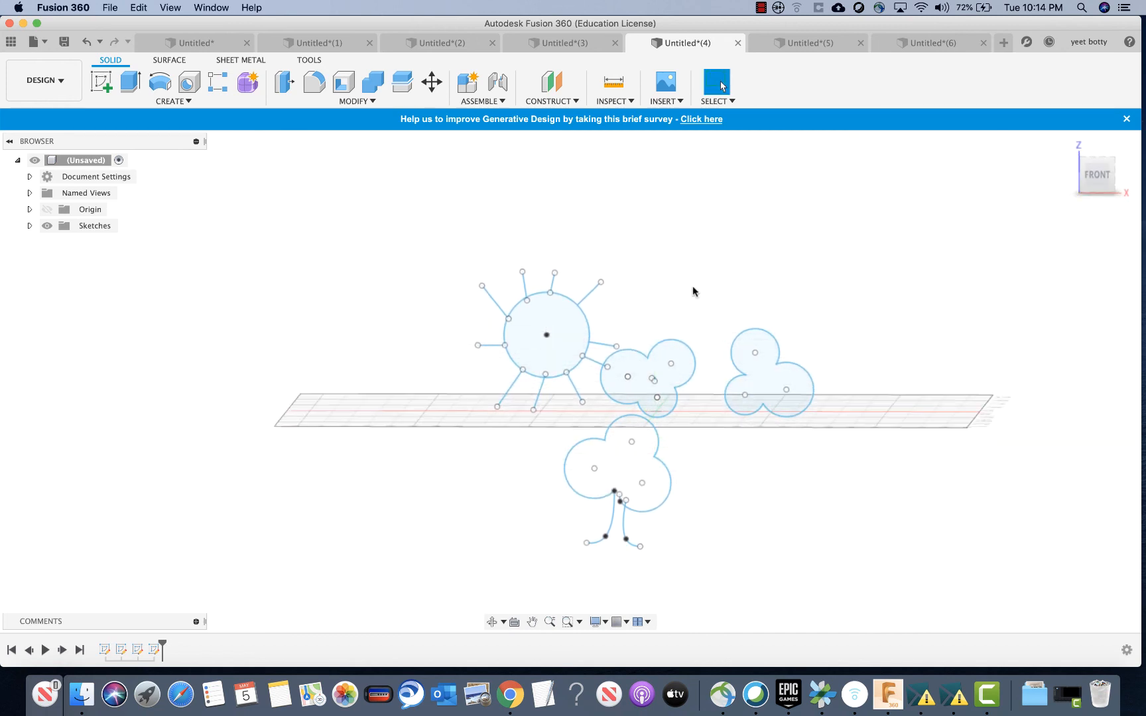